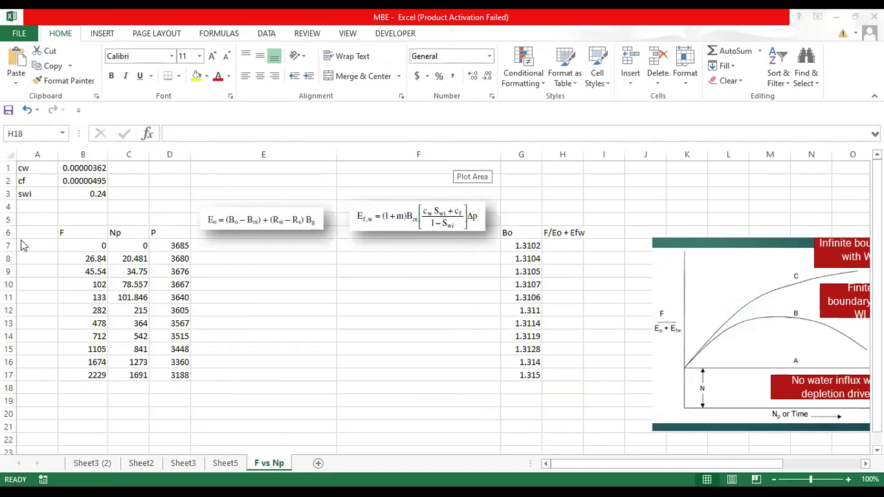
Examine how the cw, cf and swi constants in B1, B2 and B3 are entered
{"action": "left_click", "coordinate": [75, 169]}
{"action": "double_click", "coordinate": [86, 169]}
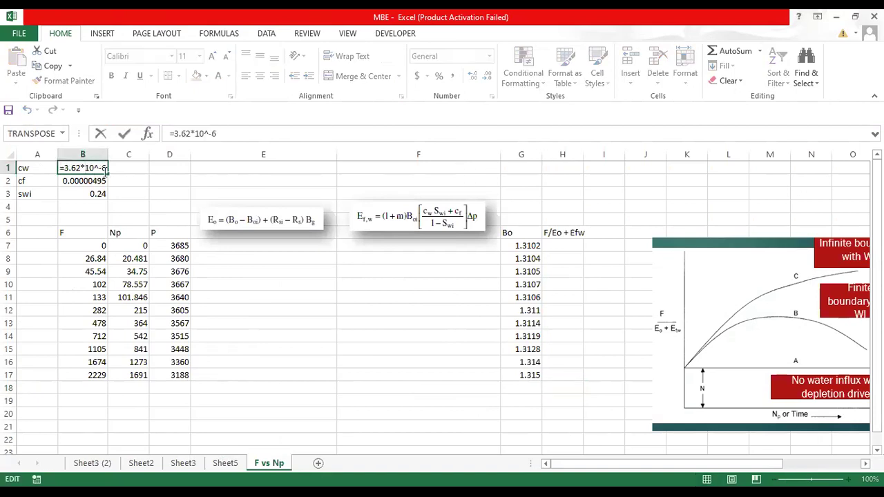
{"action": "left_click_drag", "start_coordinate": [63, 169], "coordinate": [105, 171]}
{"action": "key", "text": "Return"}
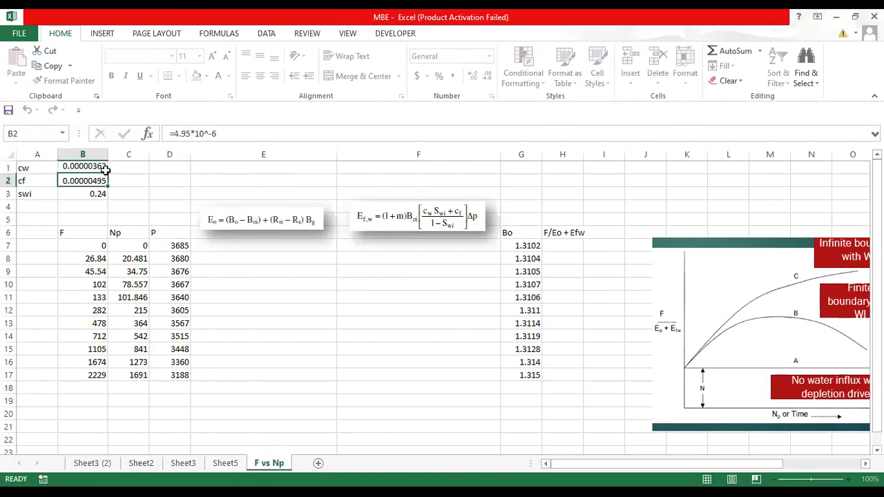
{"action": "double_click", "coordinate": [67, 183]}
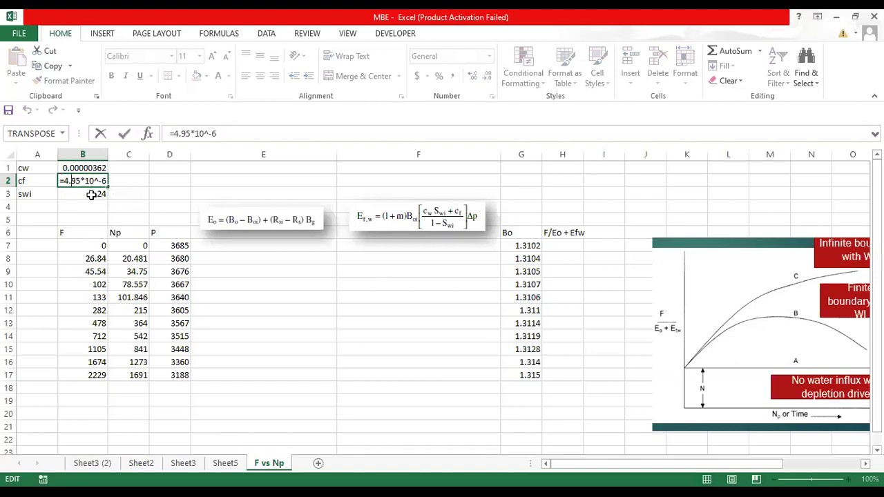
{"action": "key", "text": "Return"}
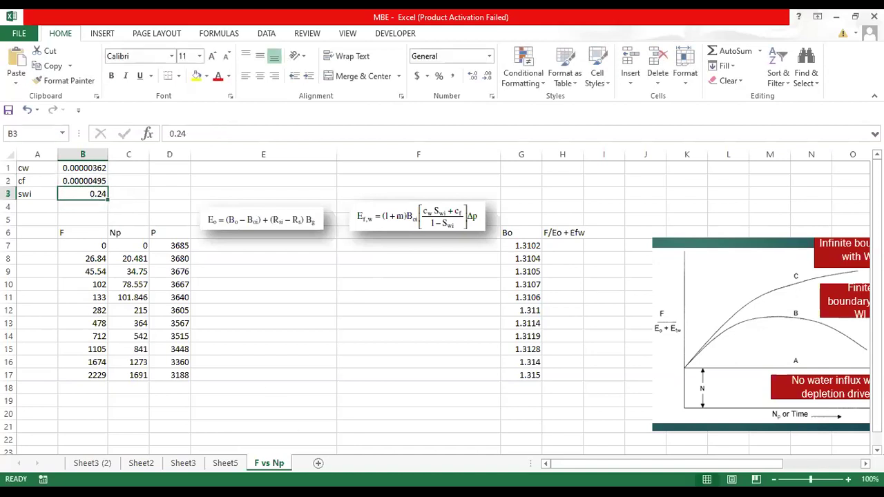
{"action": "double_click", "coordinate": [96, 196]}
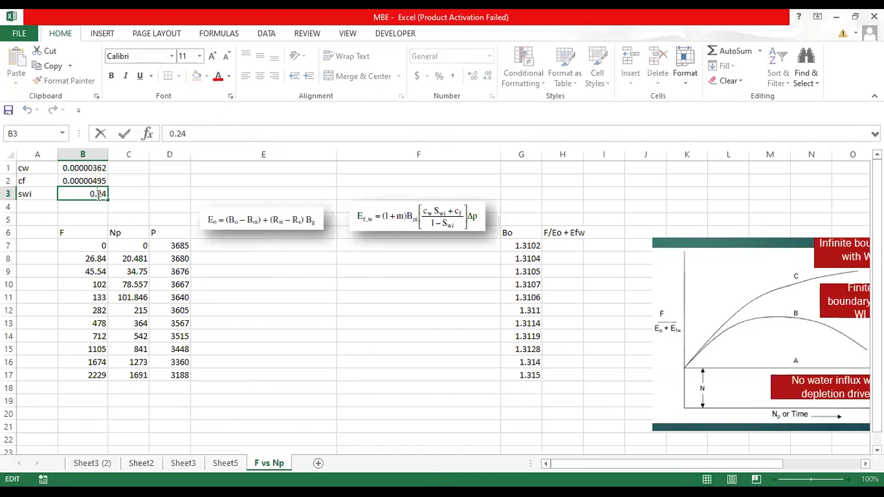
{"action": "left_click", "coordinate": [145, 196]}
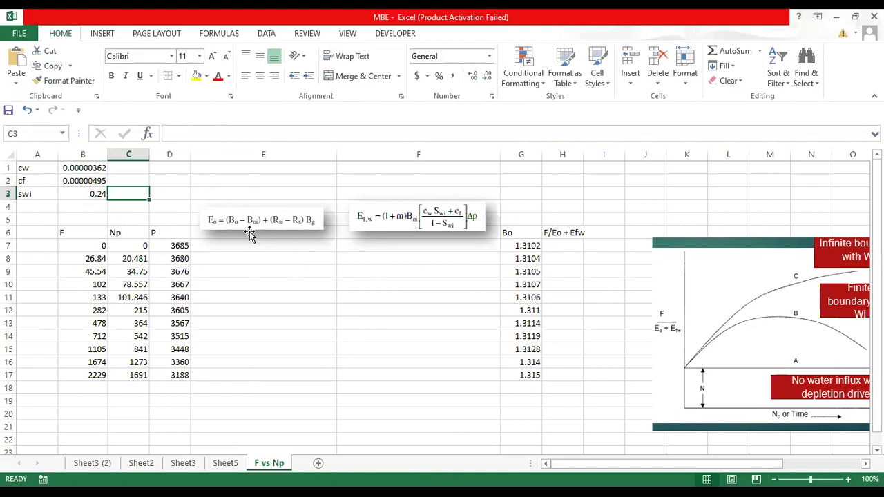
{"action": "left_click", "coordinate": [148, 218]}
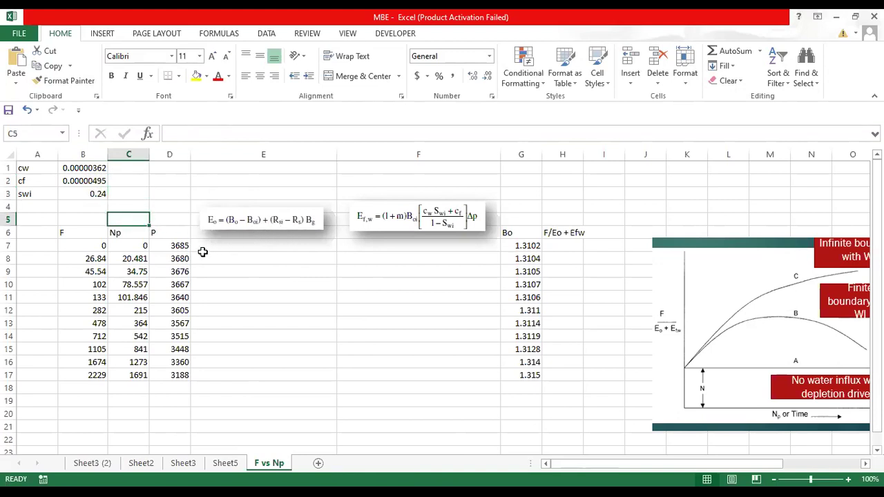
Review the F, Np, P and Bo data columns and the F/Eo + Efw heading in H6
{"action": "left_click", "coordinate": [80, 236]}
{"action": "left_click", "coordinate": [109, 372], "text": "shift"}
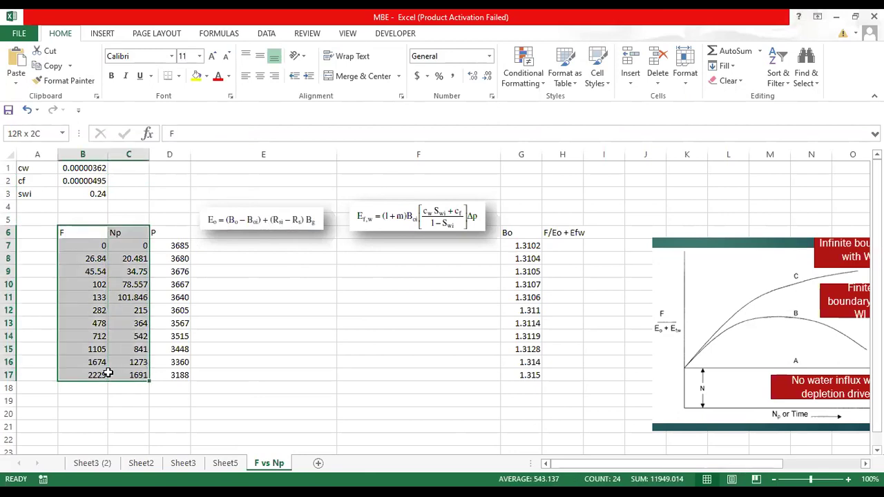
{"action": "left_click_drag", "start_coordinate": [109, 373], "coordinate": [154, 376]}
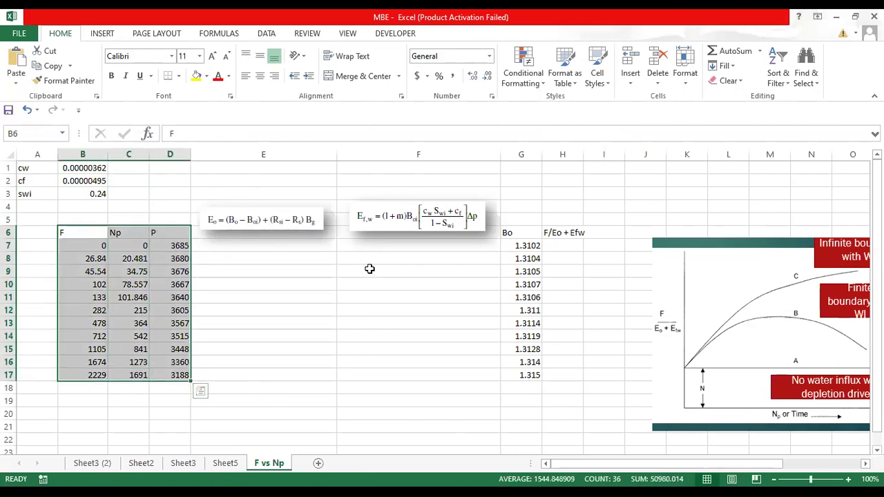
{"action": "left_click", "coordinate": [83, 233]}
{"action": "left_click_drag", "start_coordinate": [90, 251], "coordinate": [91, 379]}
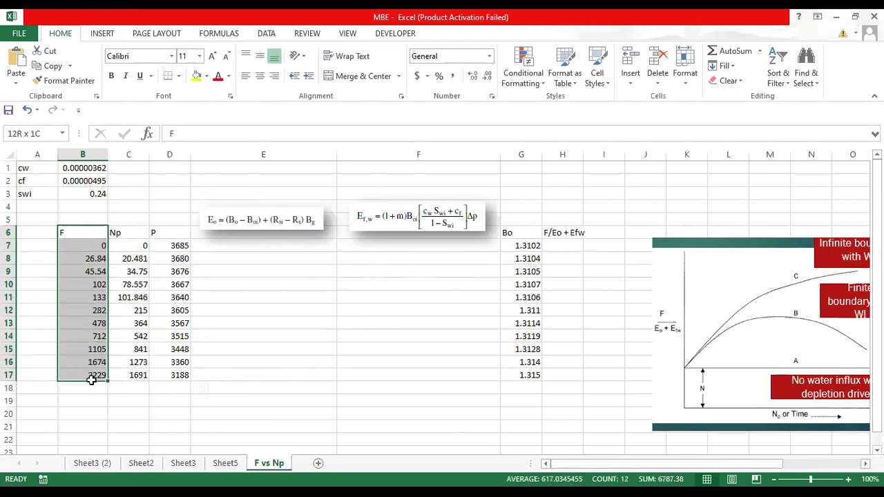
{"action": "left_click_drag", "start_coordinate": [507, 234], "coordinate": [527, 373]}
{"action": "left_click", "coordinate": [552, 235]}
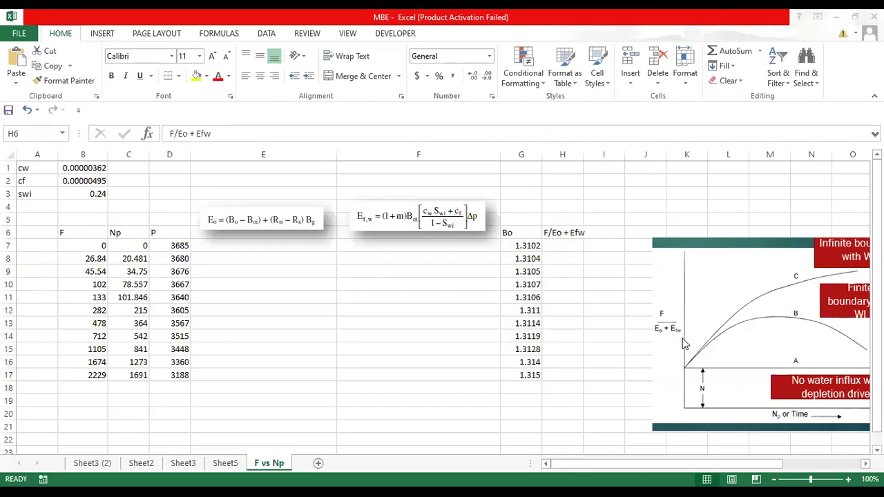
{"action": "key", "text": "F2"}
Enter the Eo formula =(G8-G7)+0 in E7, using zero for the solution-gas term
{"action": "left_click", "coordinate": [251, 246]}
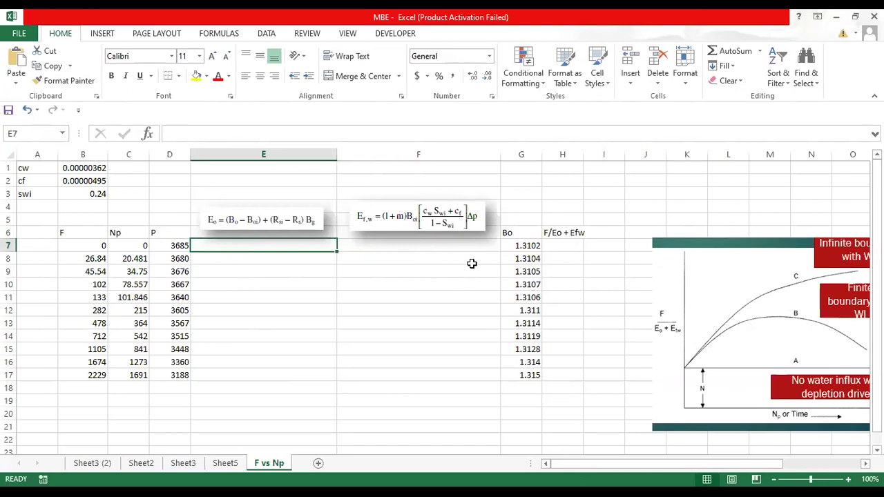
{"action": "type", "text": "="}
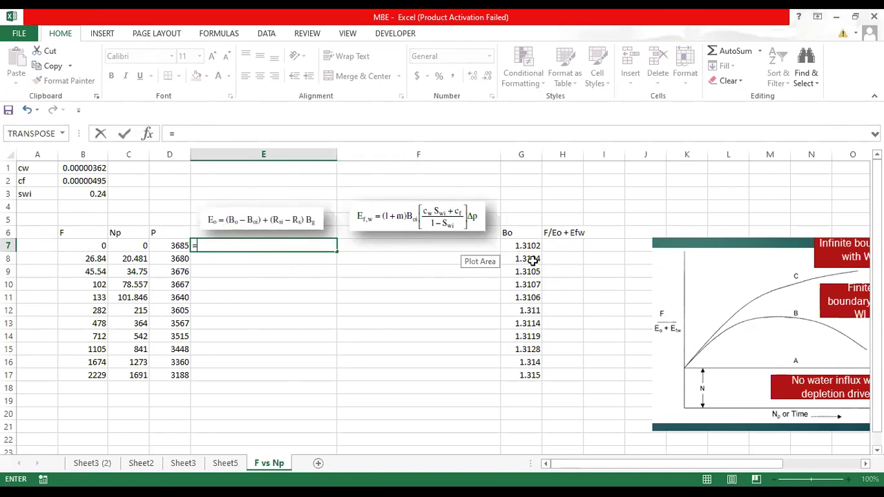
{"action": "type", "text": "("}
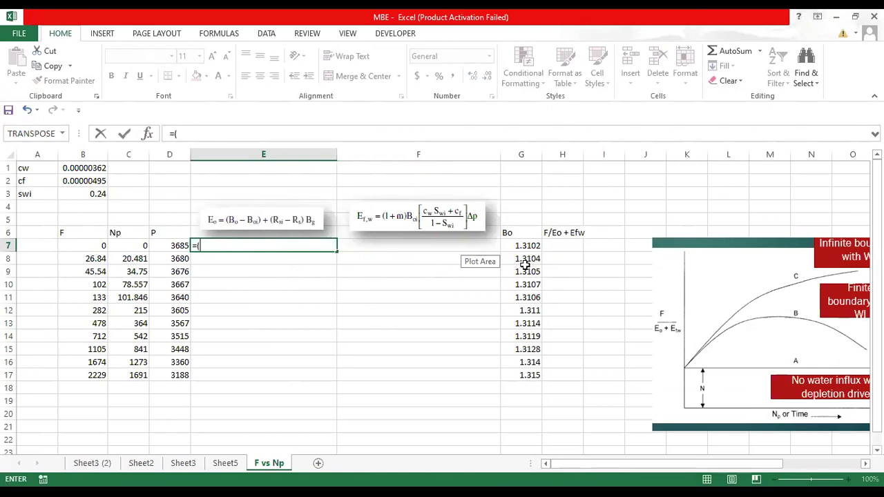
{"action": "left_click", "coordinate": [526, 260]}
{"action": "type", "text": "-"}
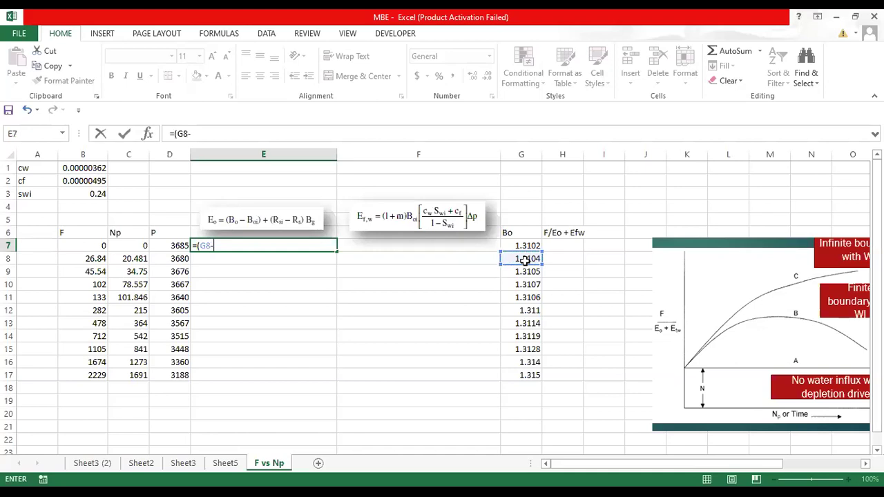
{"action": "left_click", "coordinate": [530, 246]}
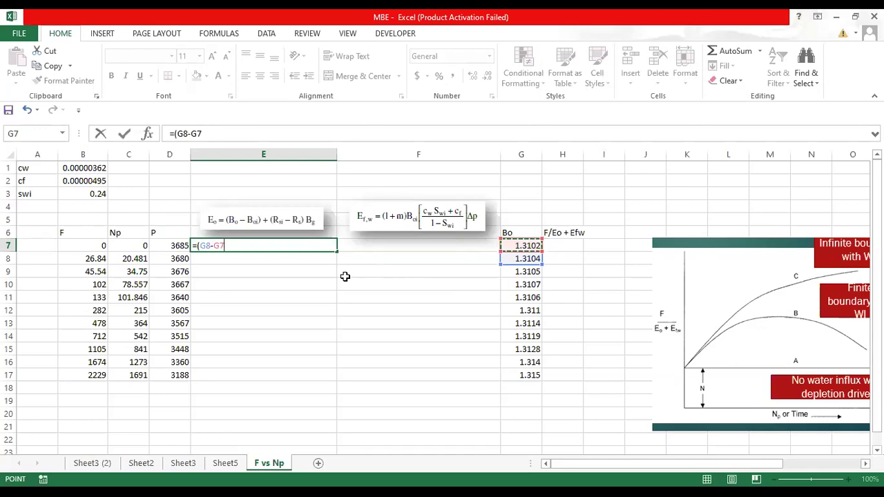
{"action": "type", "text": ")+0"}
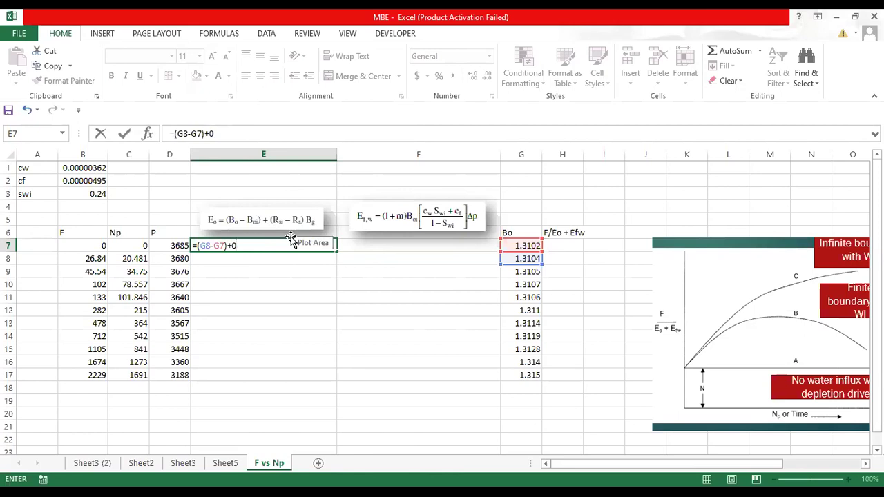
{"action": "key", "text": "Return"}
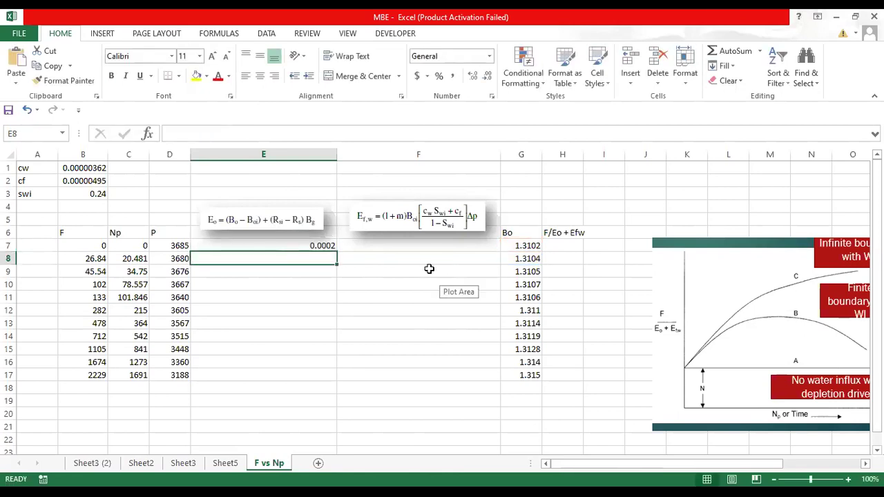
Start the Efw formula in F7 with =(1+0)*G7, using zero for m and G7 as Boi
{"action": "left_click", "coordinate": [420, 245]}
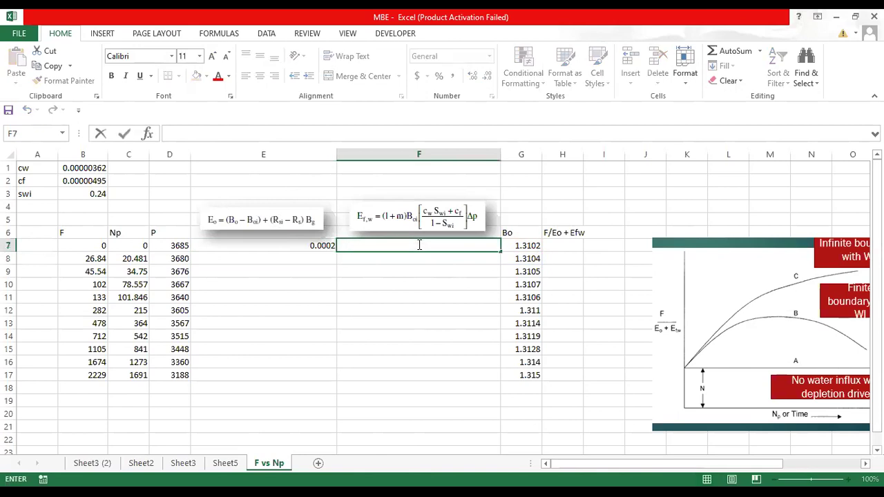
{"action": "type", "text": "="}
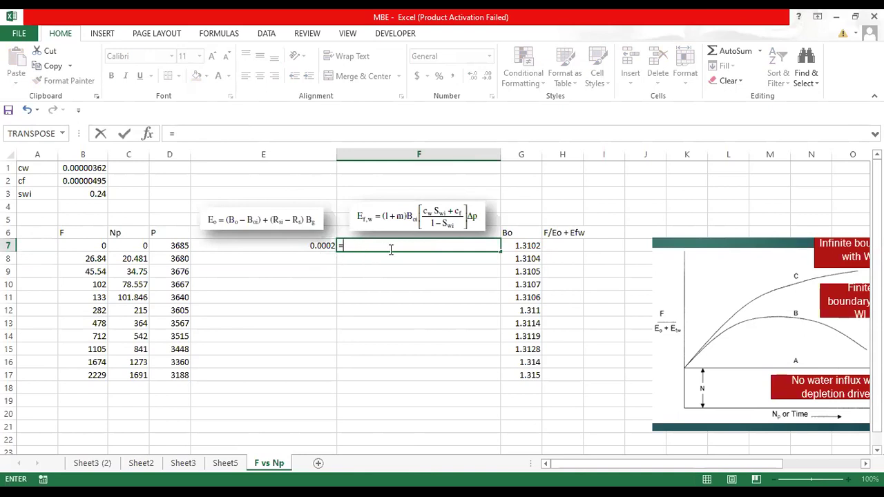
{"action": "type", "text": "("}
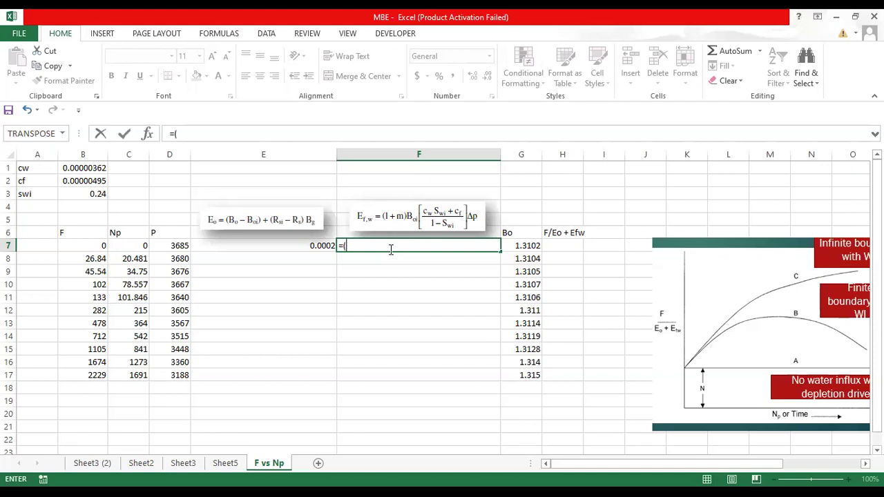
{"action": "type", "text": "1+0)*"}
{"action": "left_click", "coordinate": [520, 245]}
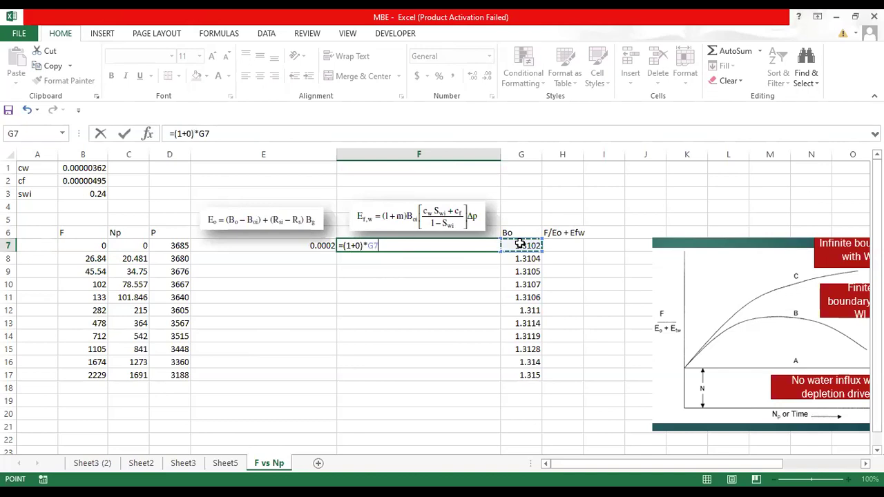
Append the compressibility term ((B1*B3+B2)/(1-B3)) and a multiplication sign to the Efw formula in F7
{"action": "type", "text": "(("}
{"action": "left_click", "coordinate": [100, 167]}
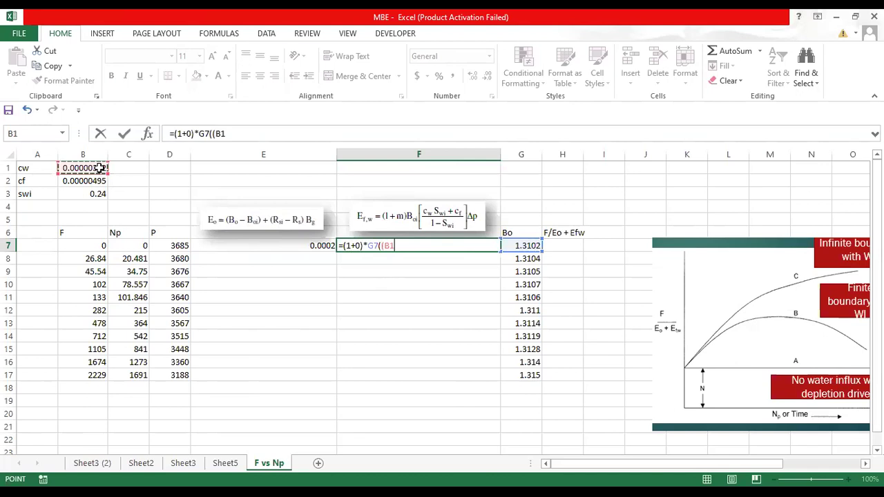
{"action": "type", "text": "*"}
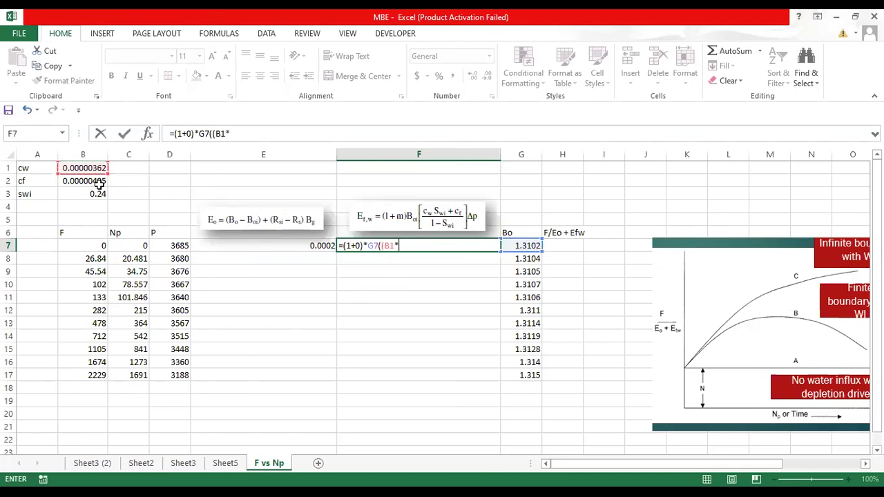
{"action": "left_click", "coordinate": [99, 193]}
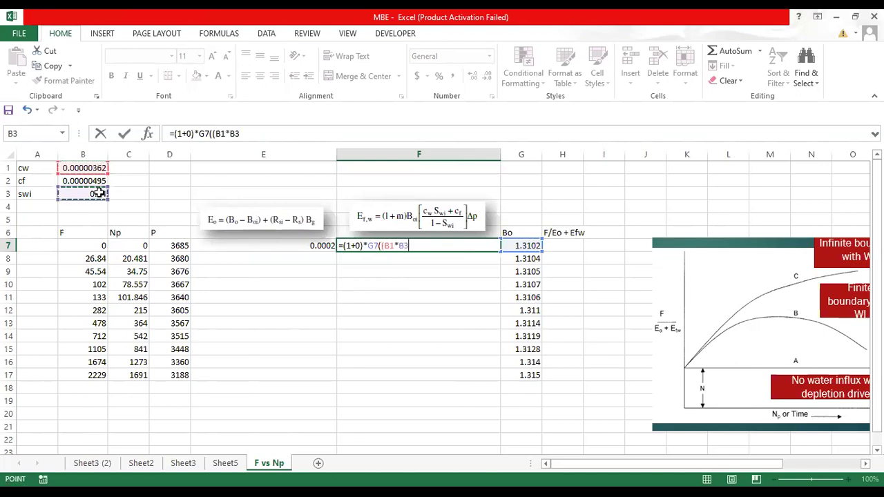
{"action": "type", "text": "+"}
{"action": "left_click", "coordinate": [82, 180]}
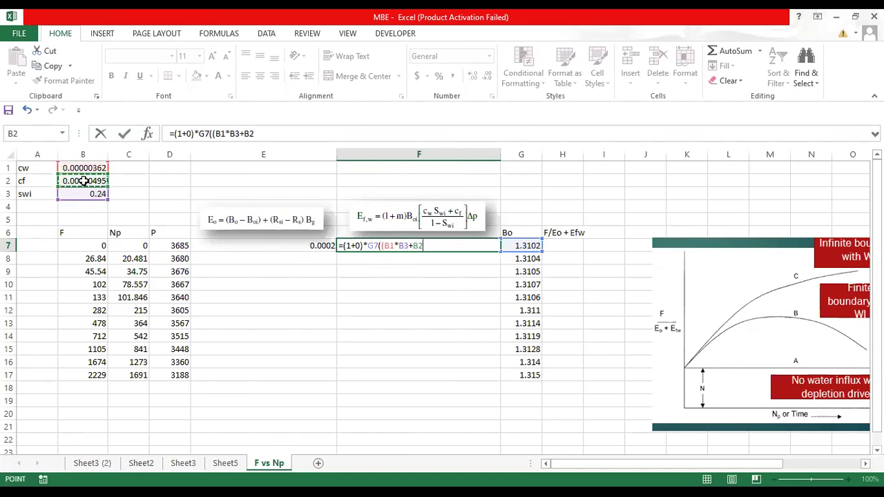
{"action": "type", "text": ")/"}
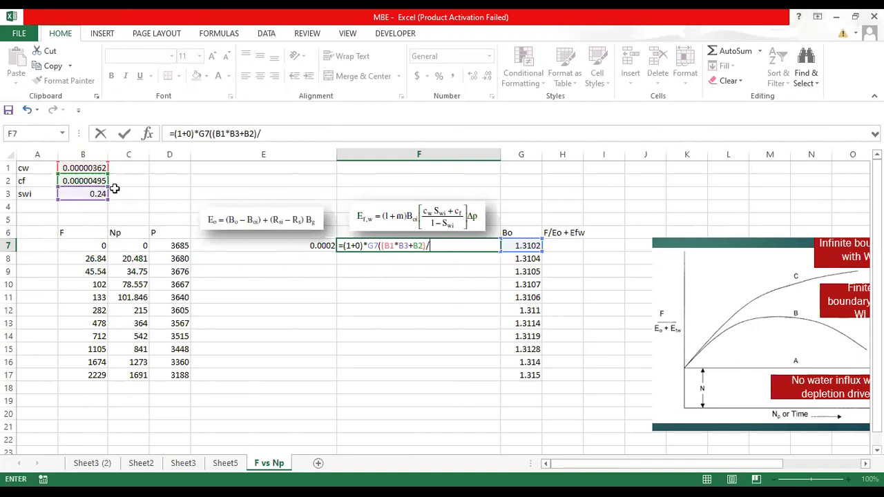
{"action": "type", "text": "(1-"}
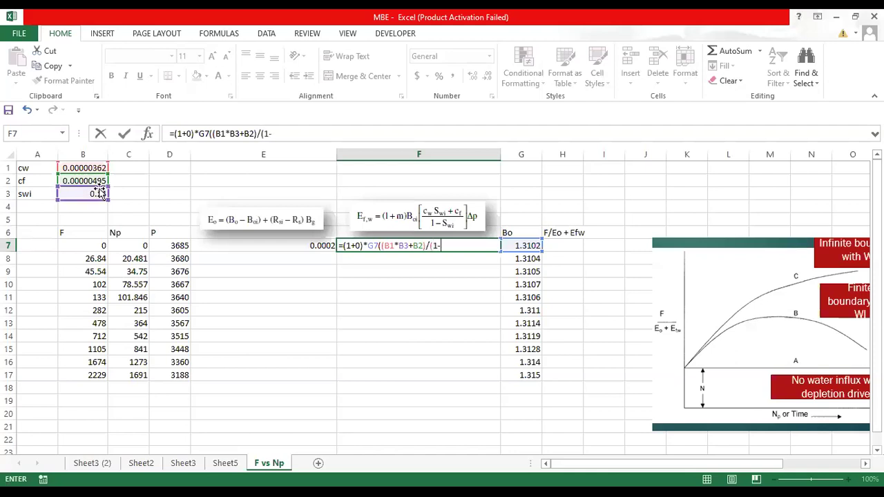
{"action": "left_click", "coordinate": [100, 194]}
{"action": "type", "text": "))*"}
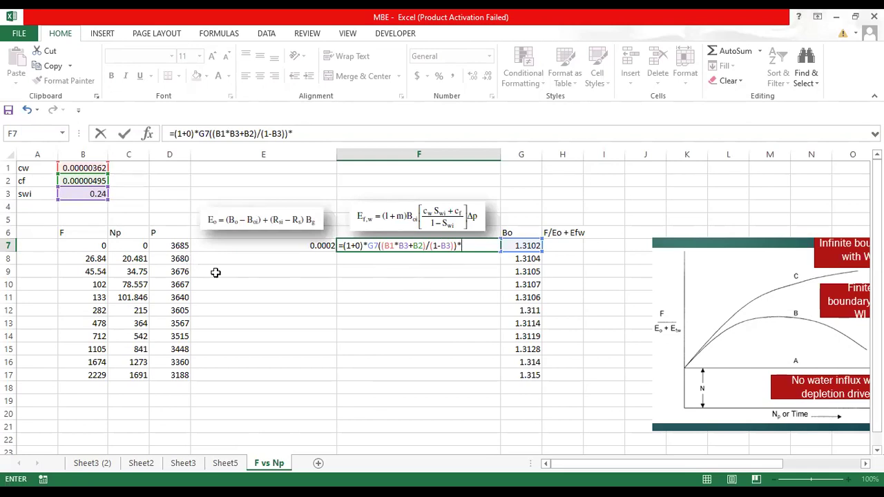
{"action": "left_click_drag", "start_coordinate": [233, 269], "coordinate": [234, 264]}
{"action": "type", "text": "("}
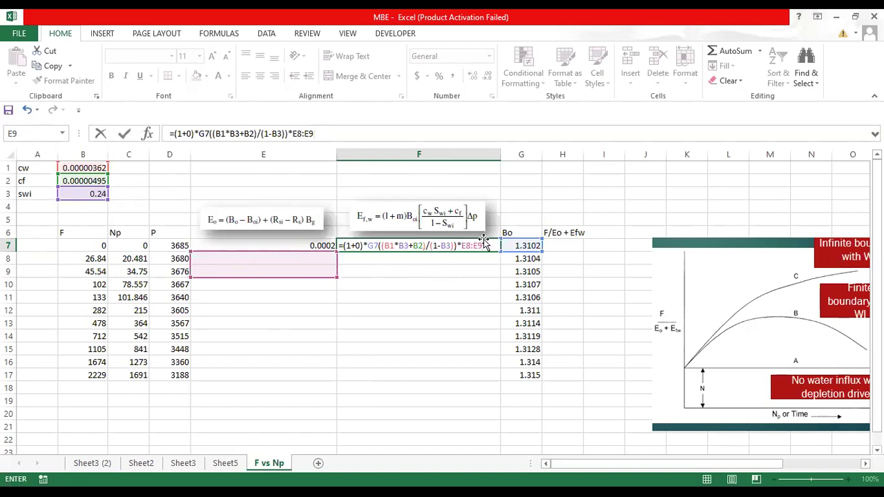
{"action": "key", "text": "BackSpace"}
{"action": "key", "text": "BackSpace"}
{"action": "key", "text": "BackSpace"}
{"action": "key", "text": "BackSpace"}
{"action": "key", "text": "BackSpace"}
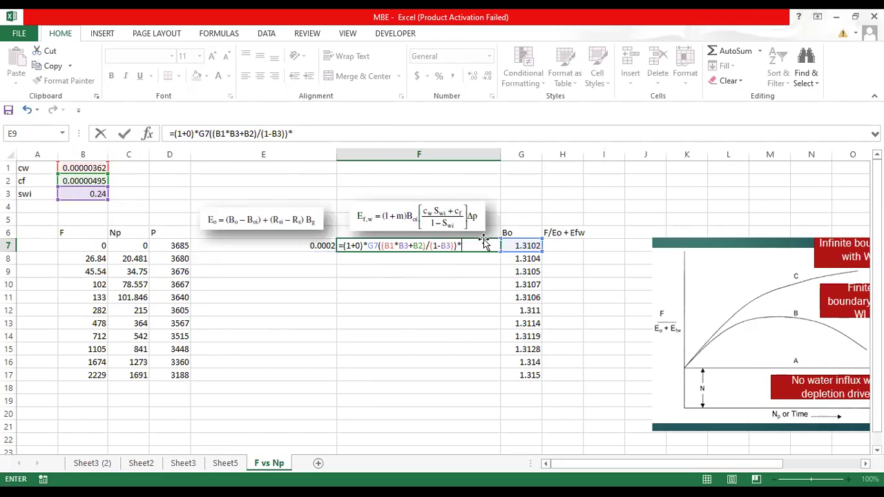
Add the pressure-drop factor (D7-D8) to the end of the Efw formula in F7
{"action": "type", "text": "("}
{"action": "left_click", "coordinate": [185, 246]}
{"action": "type", "text": "-"}
{"action": "left_click", "coordinate": [181, 257]}
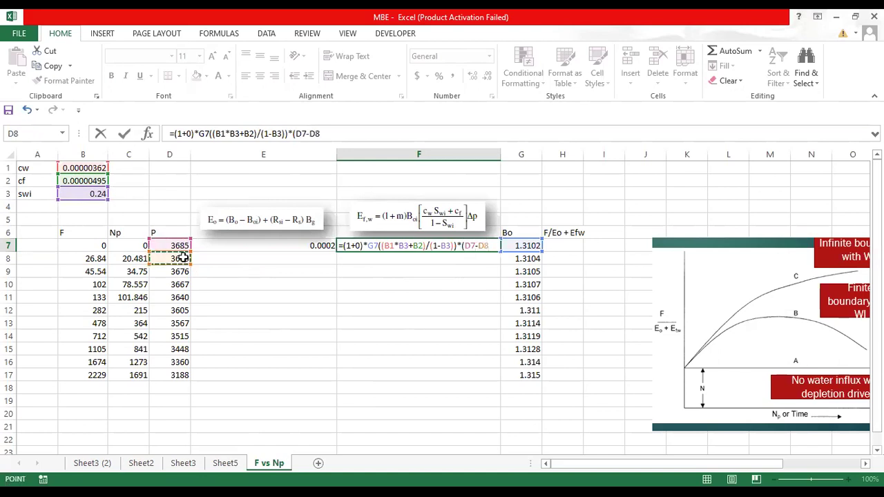
{"action": "type", "text": ")"}
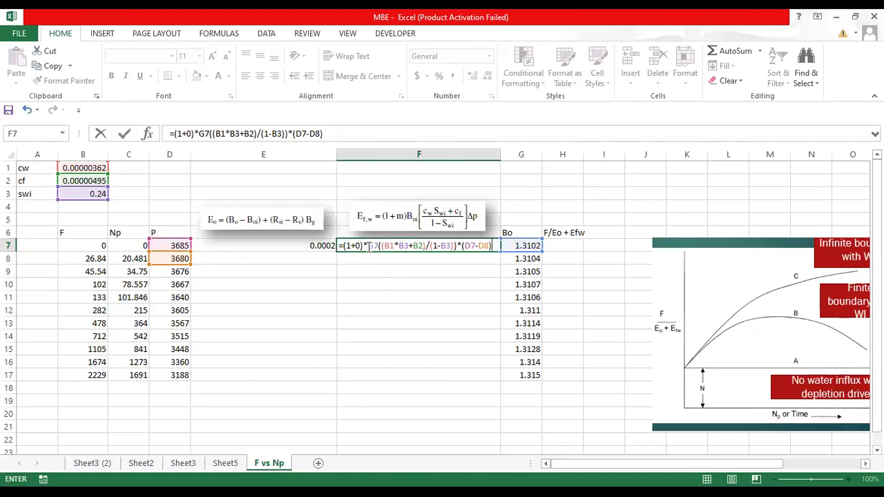
Make the G7, B1, B3 and B2 references absolute in the F7 Efw formula, leaving D7 and D8 relative
{"action": "left_click_drag", "start_coordinate": [368, 246], "coordinate": [377, 246]}
{"action": "key", "text": "F4"}
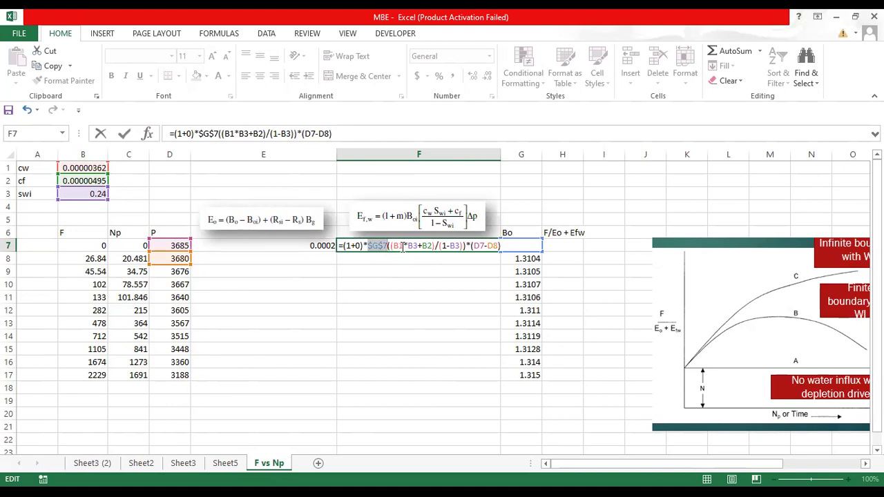
{"action": "left_click_drag", "start_coordinate": [394, 246], "coordinate": [431, 246]}
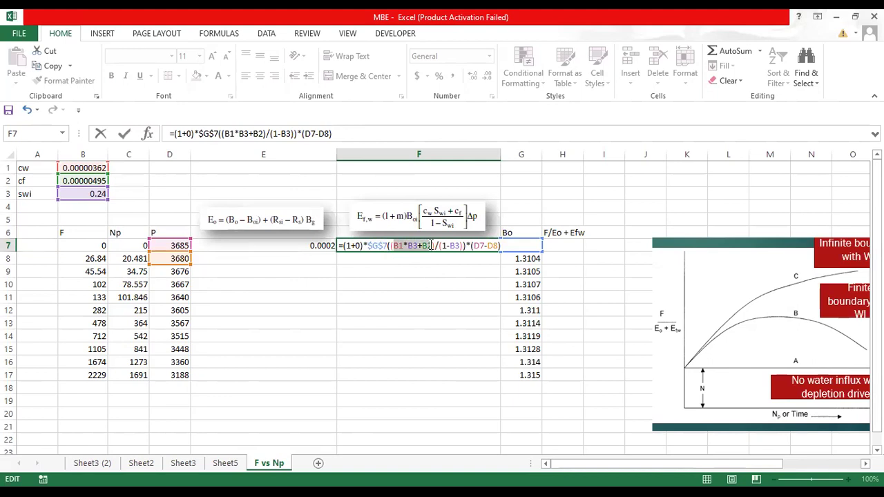
{"action": "key", "text": "F4"}
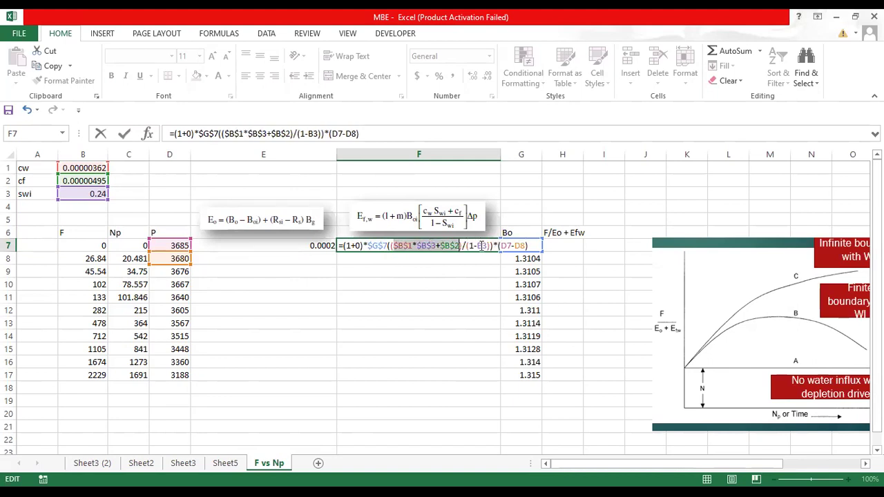
{"action": "left_click", "coordinate": [478, 246]}
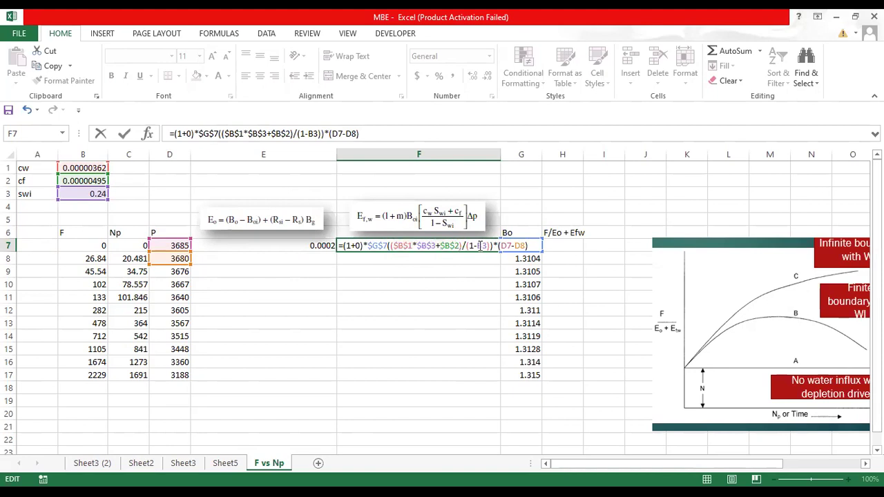
{"action": "double_click", "coordinate": [478, 245]}
{"action": "key", "text": "F4"}
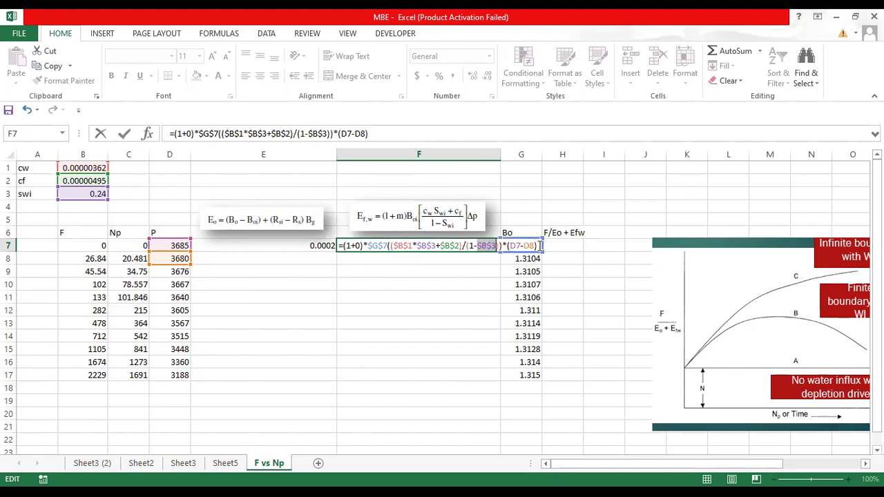
{"action": "key", "text": "Return"}
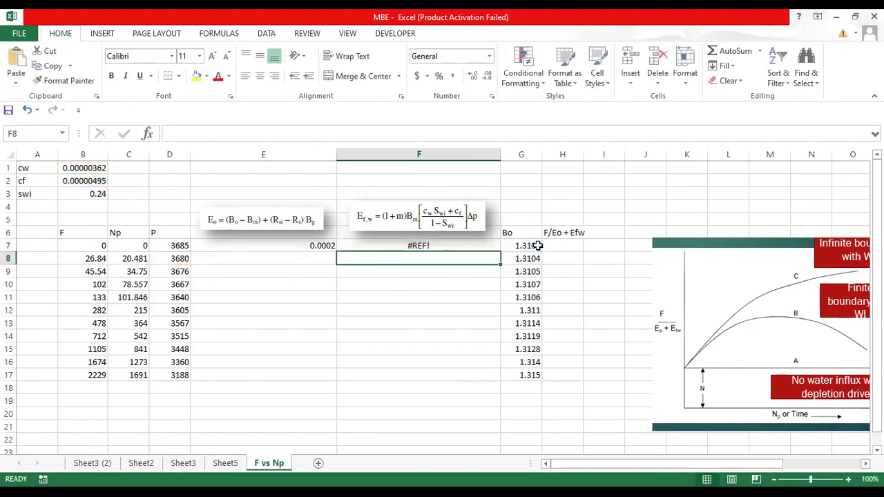
Try to fill the Efw formula from F7 down to F17
{"action": "double_click", "coordinate": [477, 247]}
{"action": "key", "text": "Return"}
{"action": "left_click", "coordinate": [480, 249]}
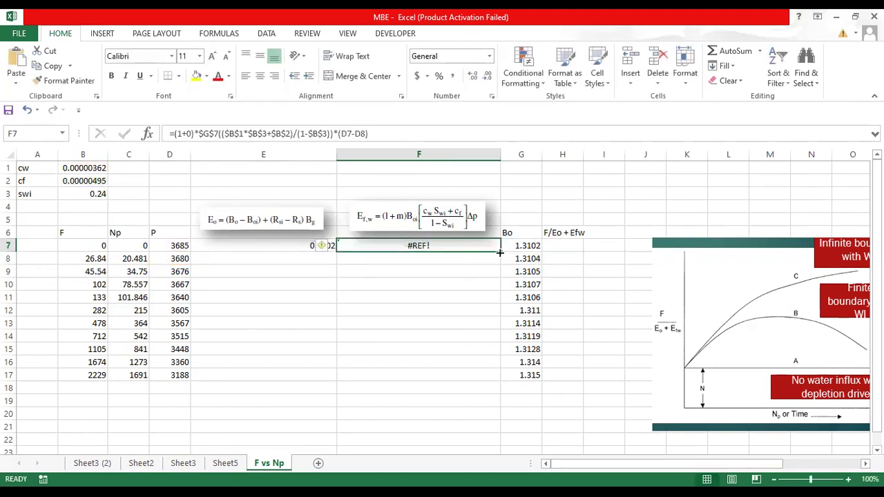
{"action": "double_click", "coordinate": [500, 252]}
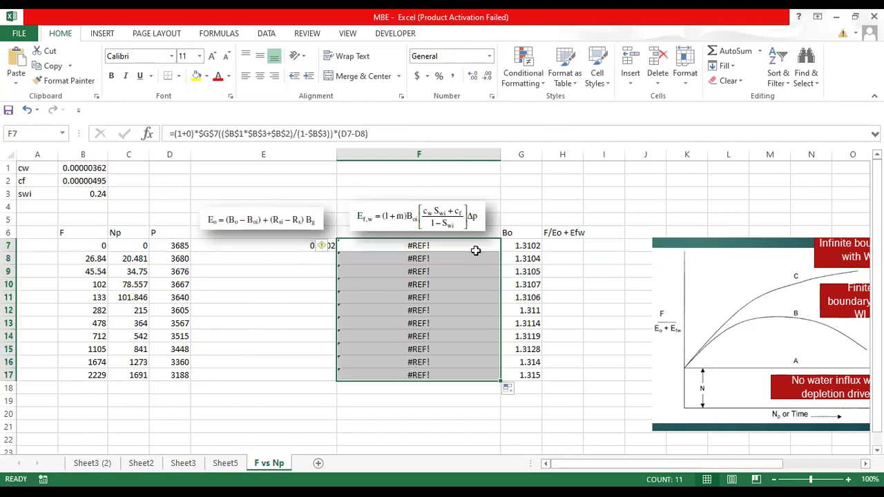
Remove the leading (1+0)* factor from the Efw formula in F7 so it starts with $G$7
{"action": "double_click", "coordinate": [470, 246]}
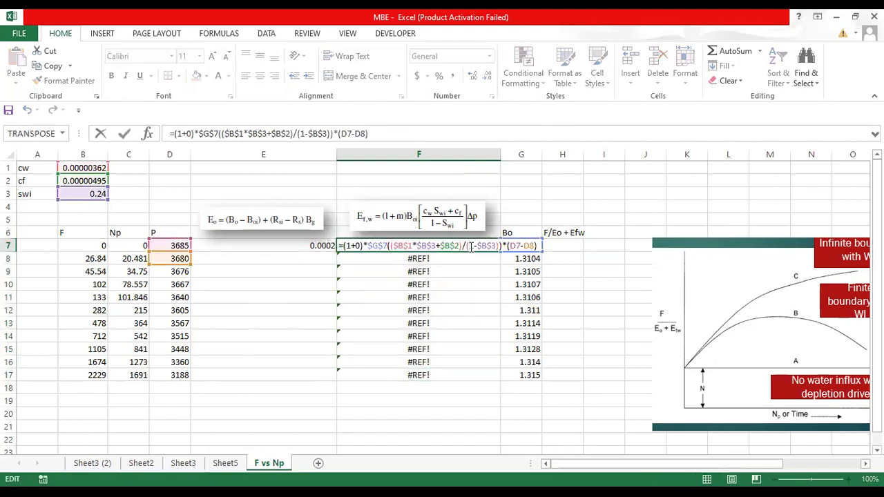
{"action": "left_click", "coordinate": [361, 246]}
{"action": "key", "text": "BackSpace"}
{"action": "key", "text": "BackSpace"}
{"action": "key", "text": "BackSpace"}
{"action": "key", "text": "BackSpace"}
{"action": "key", "text": "BackSpace"}
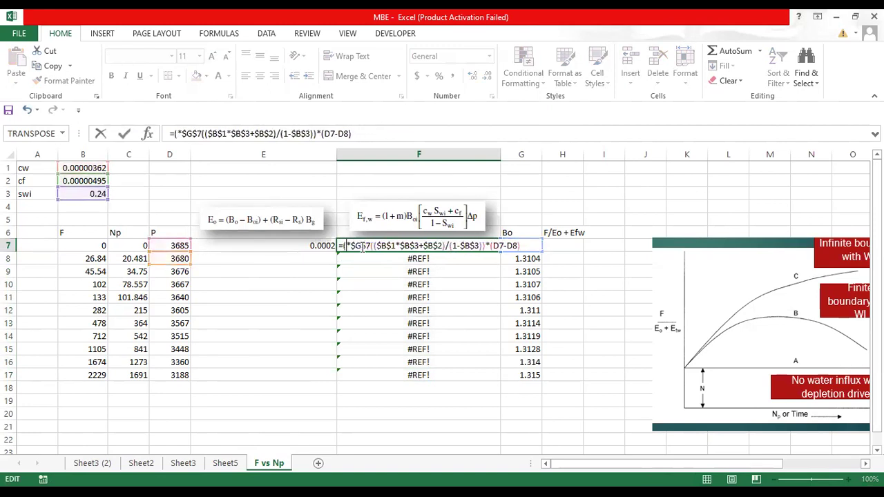
{"action": "key", "text": "Delete"}
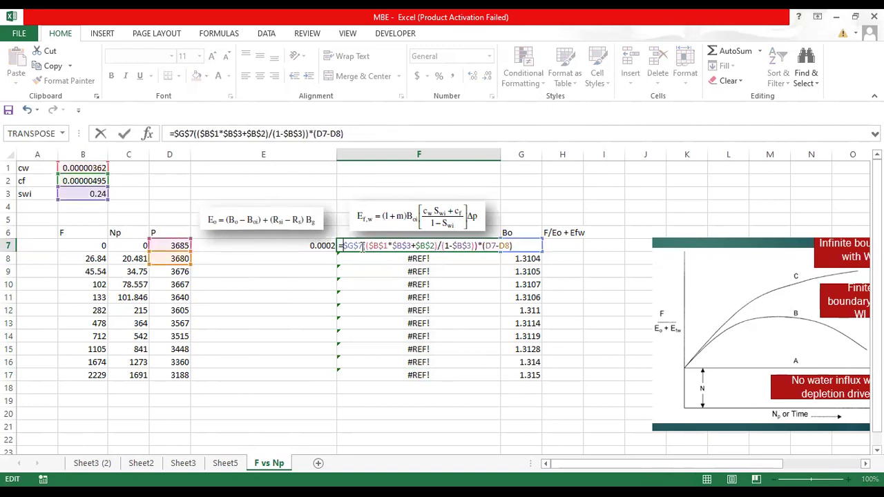
{"action": "key", "text": "Return"}
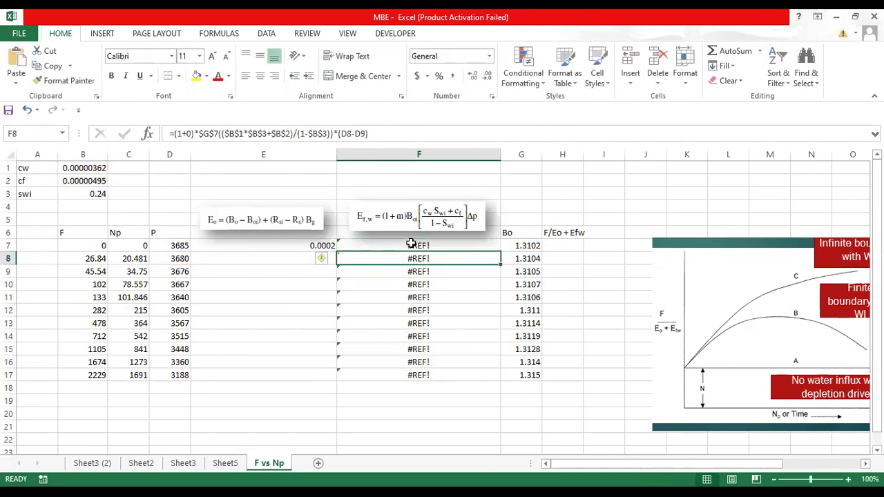
Insert the missing multiplication sign between $G$7 and the compressibility term in the F7 formula
{"action": "left_click", "coordinate": [410, 245]}
{"action": "double_click", "coordinate": [410, 245]}
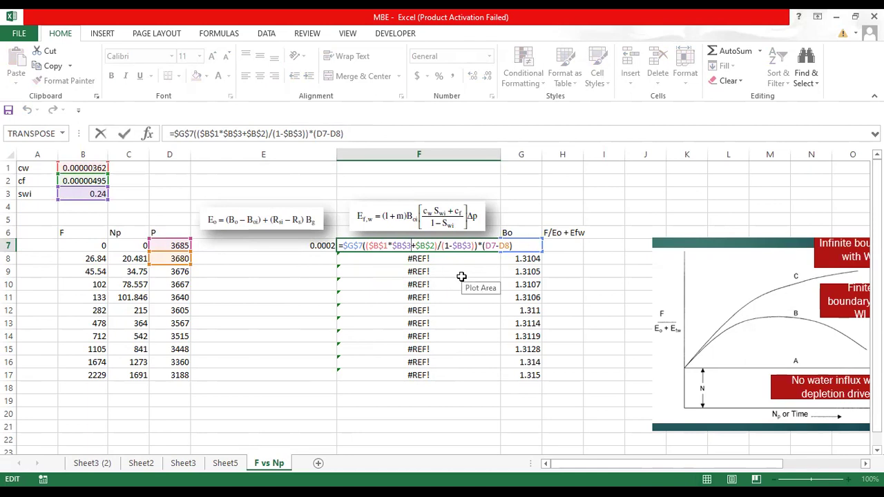
{"action": "left_click", "coordinate": [364, 250]}
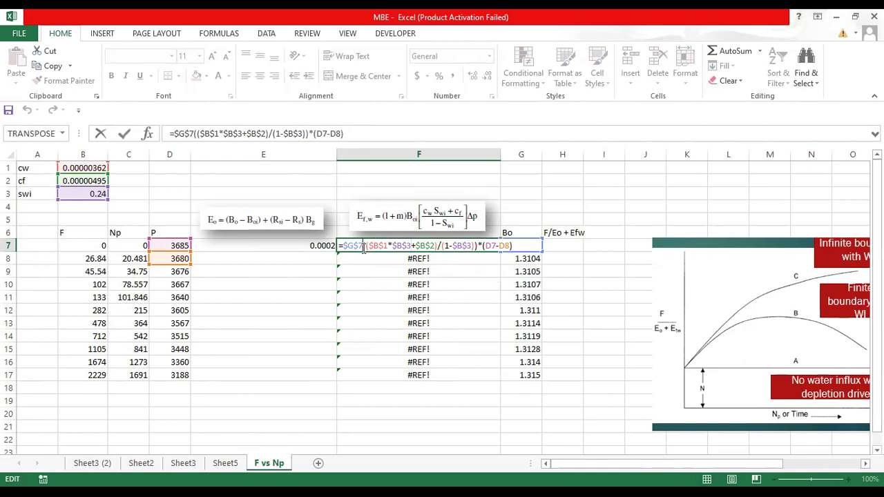
{"action": "key", "text": "Return"}
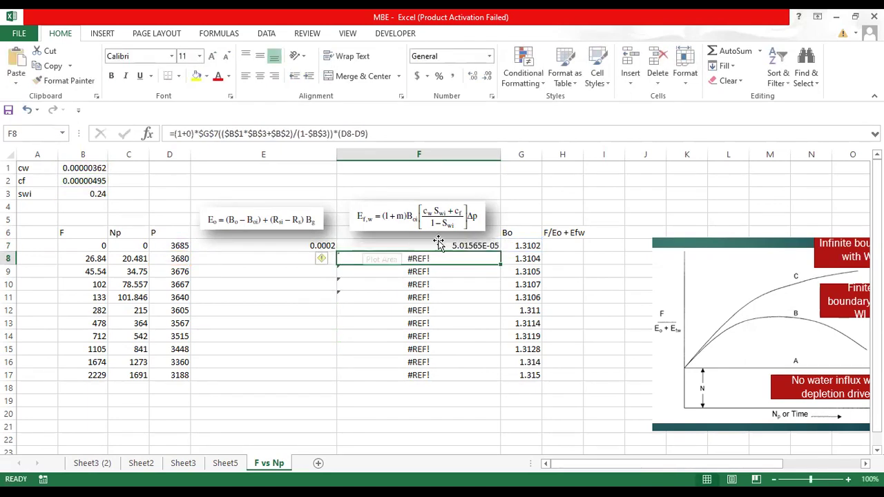
Review the corrected Efw formula in F7 and fill it down to F17
{"action": "left_click", "coordinate": [486, 246]}
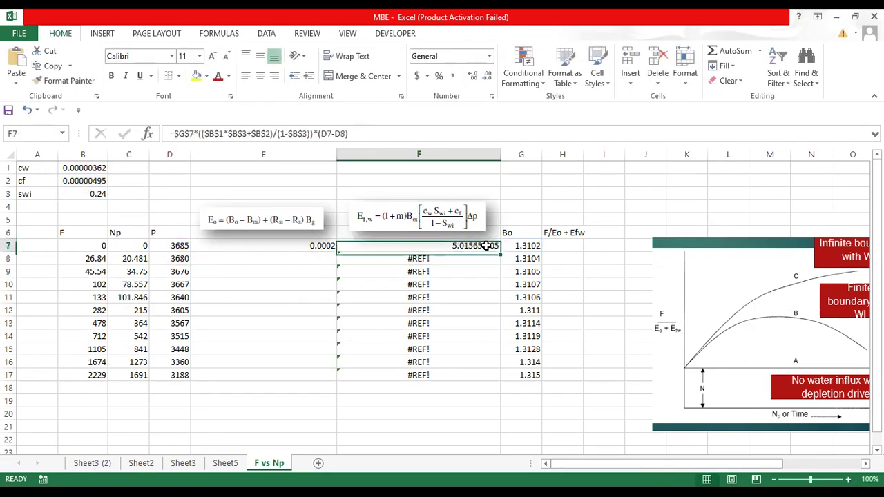
{"action": "double_click", "coordinate": [487, 246]}
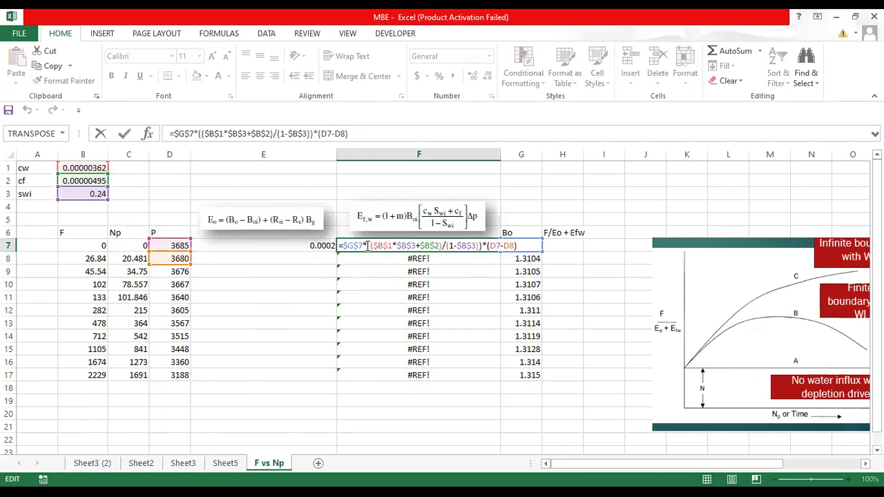
{"action": "key", "text": "Return"}
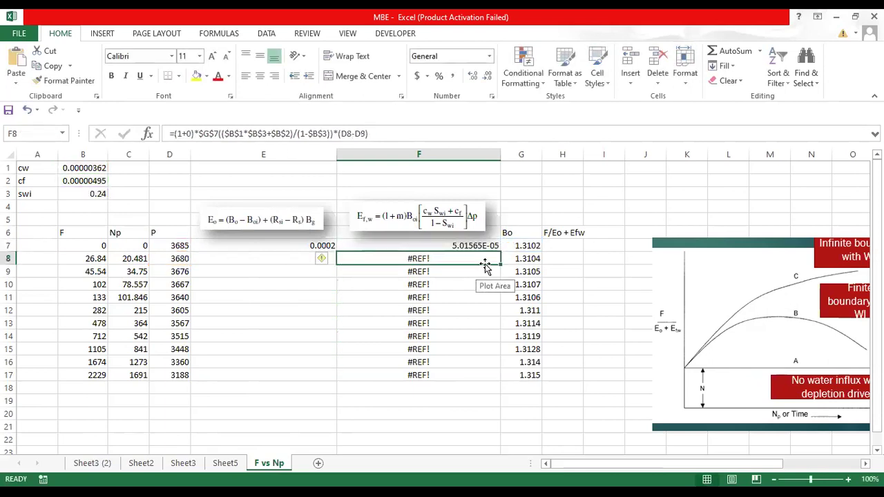
{"action": "left_click", "coordinate": [488, 246]}
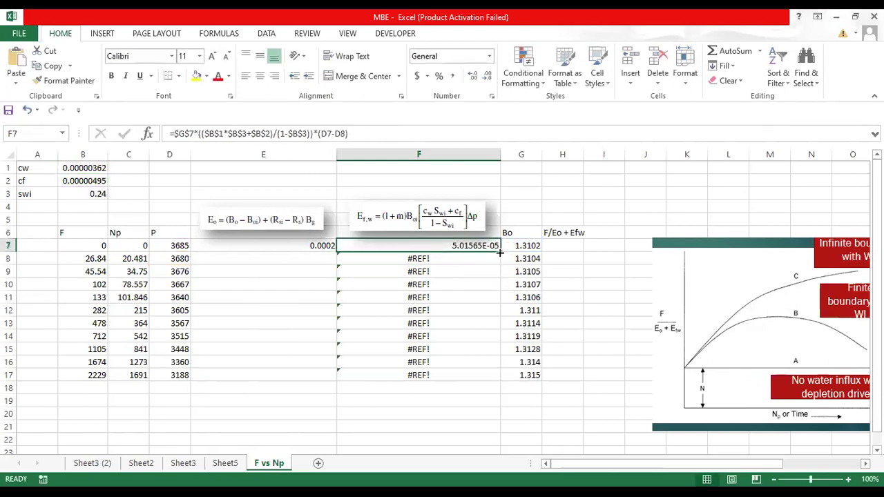
{"action": "double_click", "coordinate": [500, 254]}
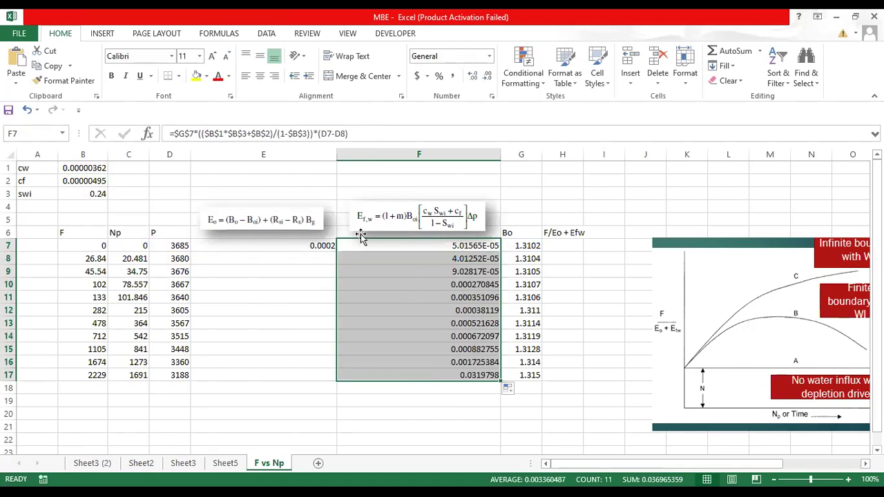
Fill the Eo formula =(G8-G7)+0 from E7 down to E17 and inspect the copied formula in E8
{"action": "left_click_drag", "start_coordinate": [305, 247], "coordinate": [303, 257]}
{"action": "double_click", "coordinate": [304, 246]}
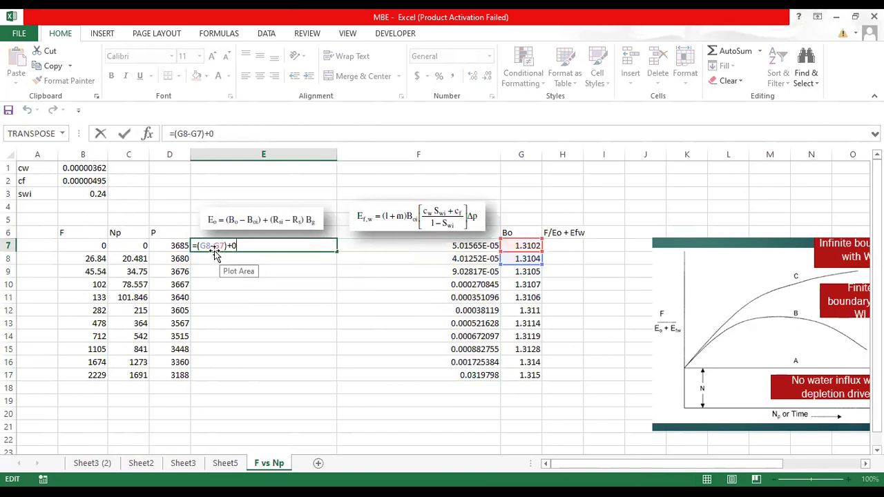
{"action": "double_click", "coordinate": [336, 252]}
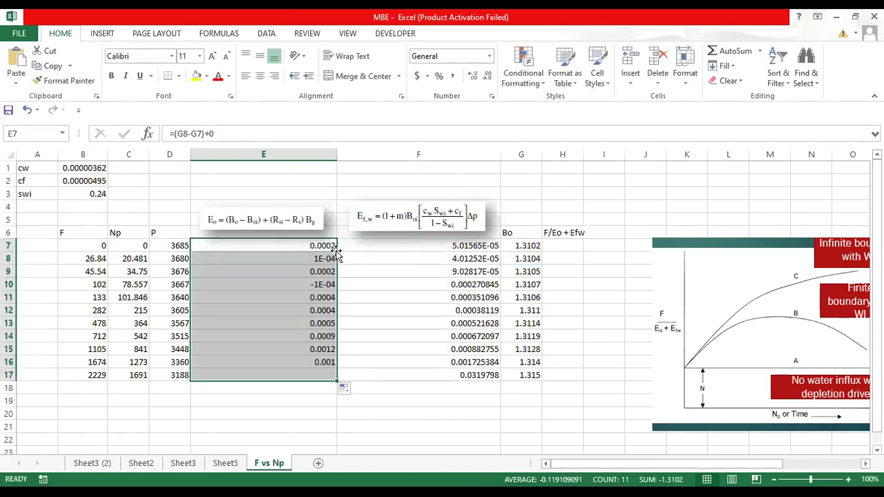
{"action": "double_click", "coordinate": [314, 255]}
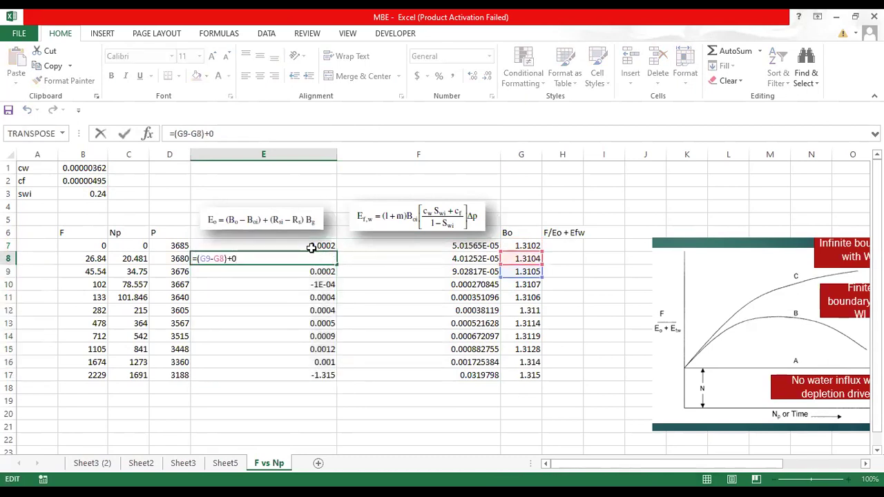
Make the G7 reference absolute in the E7 Eo formula, giving =(G8-$G$7)+0
{"action": "double_click", "coordinate": [235, 246]}
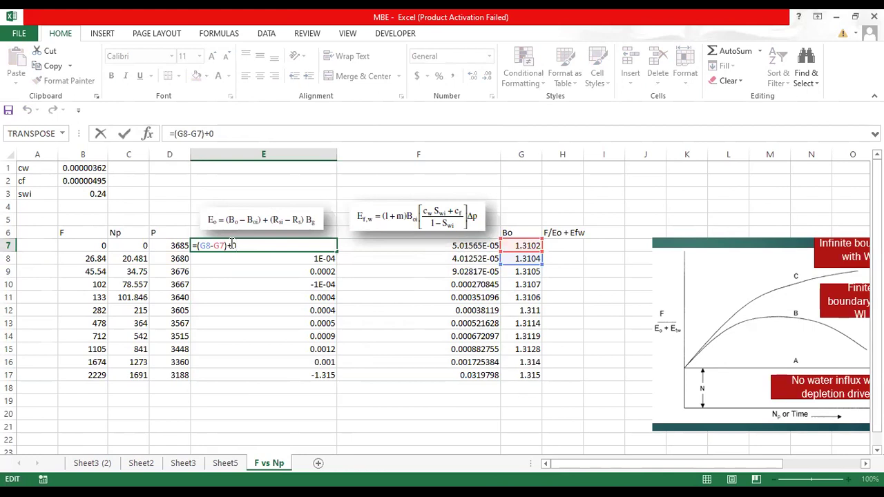
{"action": "left_click_drag", "start_coordinate": [221, 246], "coordinate": [217, 245]}
{"action": "key", "text": "F4"}
{"action": "key", "text": "Return"}
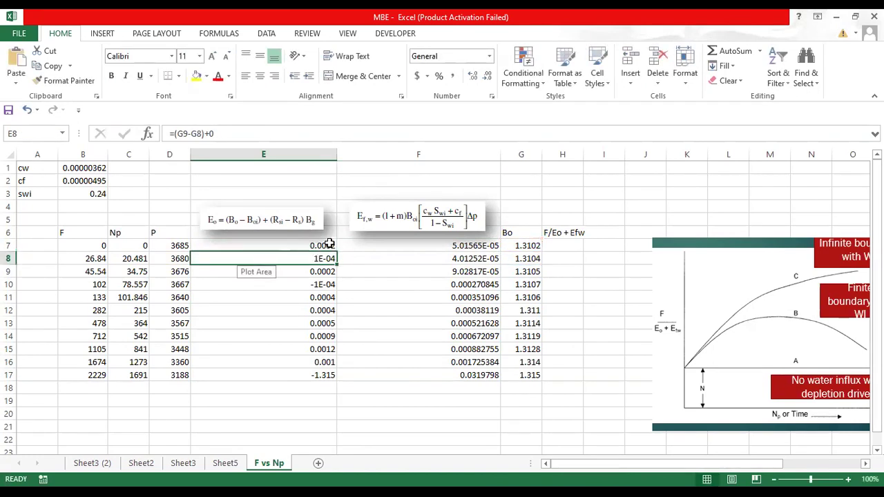
Fill the Eo formula with the locked Boi reference from E7 down to E17 and check the formula in E17
{"action": "left_click", "coordinate": [329, 246]}
{"action": "left_click_drag", "start_coordinate": [337, 251], "coordinate": [336, 379]}
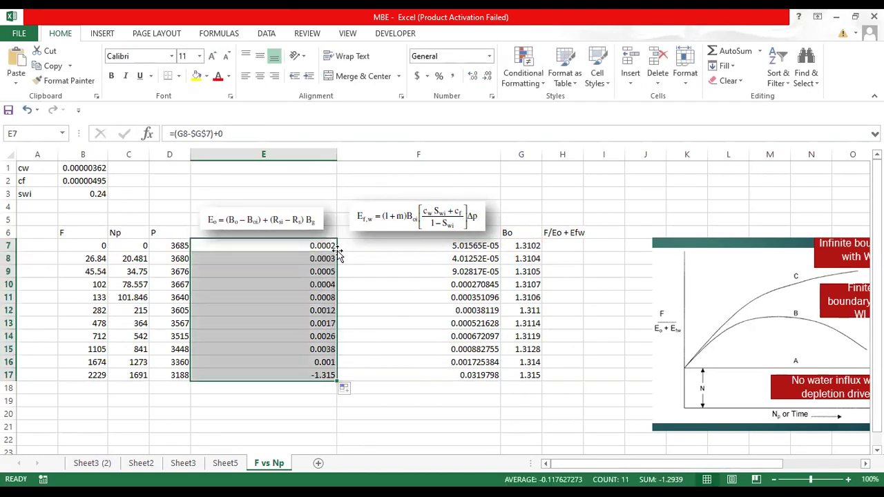
{"action": "left_click", "coordinate": [333, 373]}
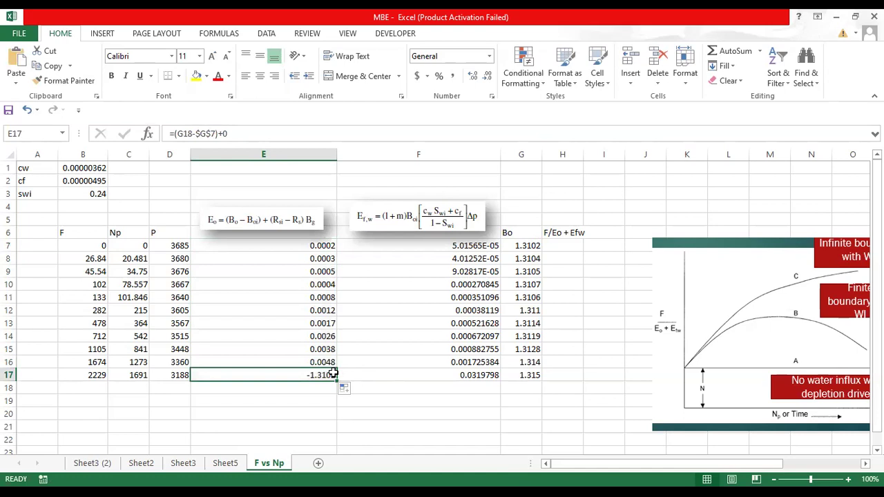
{"action": "double_click", "coordinate": [324, 374]}
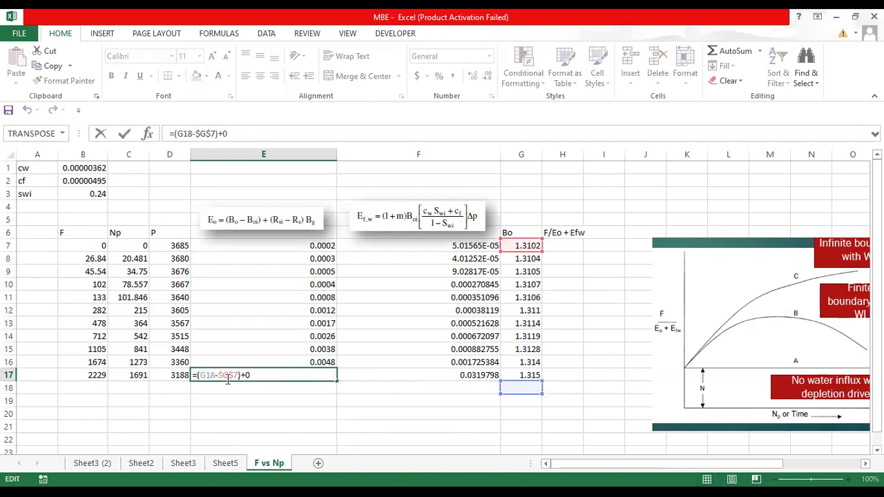
{"action": "key", "text": "Escape"}
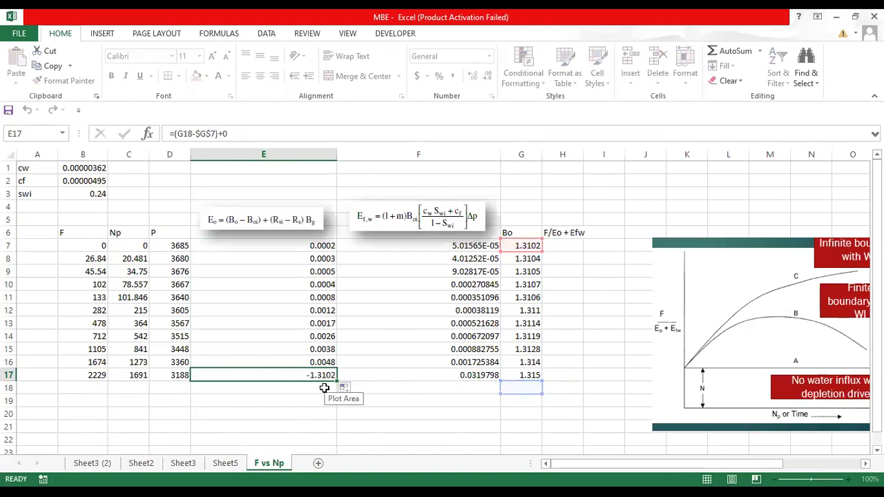
Enter the formula =B7/(E7+F7) in H7 under the F/Eo + Efw header
{"action": "left_click", "coordinate": [564, 242]}
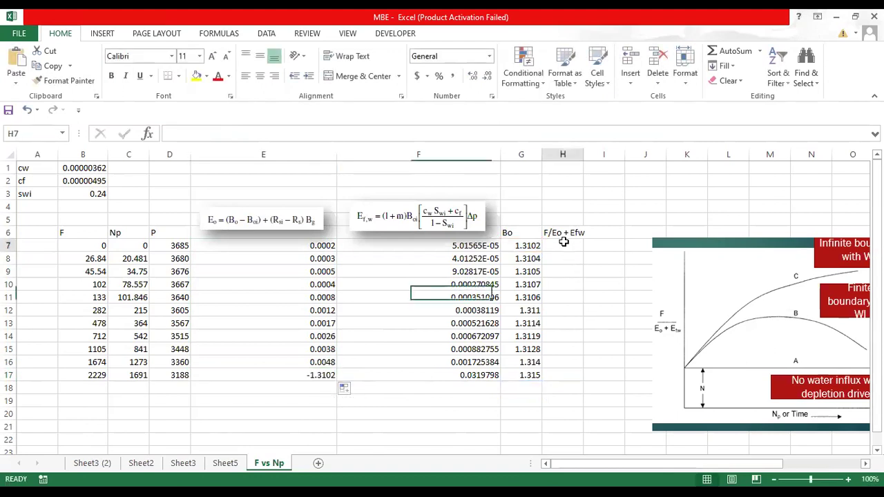
{"action": "type", "text": "="}
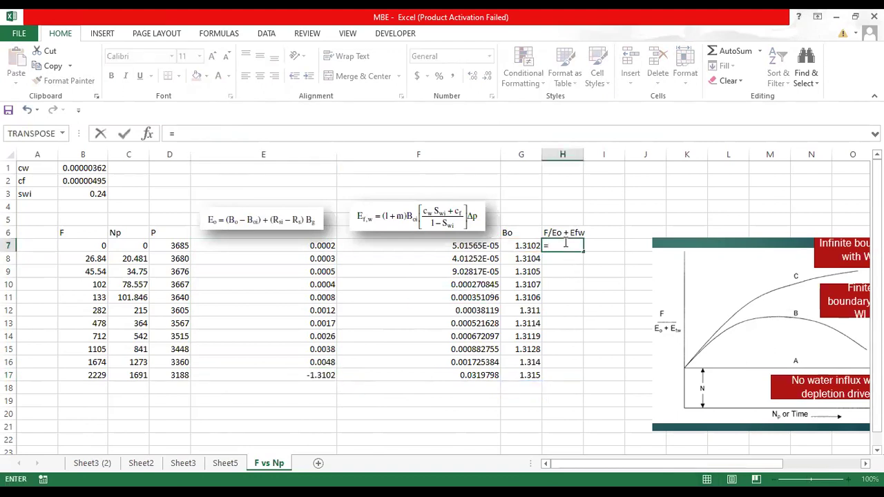
{"action": "left_click", "coordinate": [100, 250]}
{"action": "type", "text": "/"}
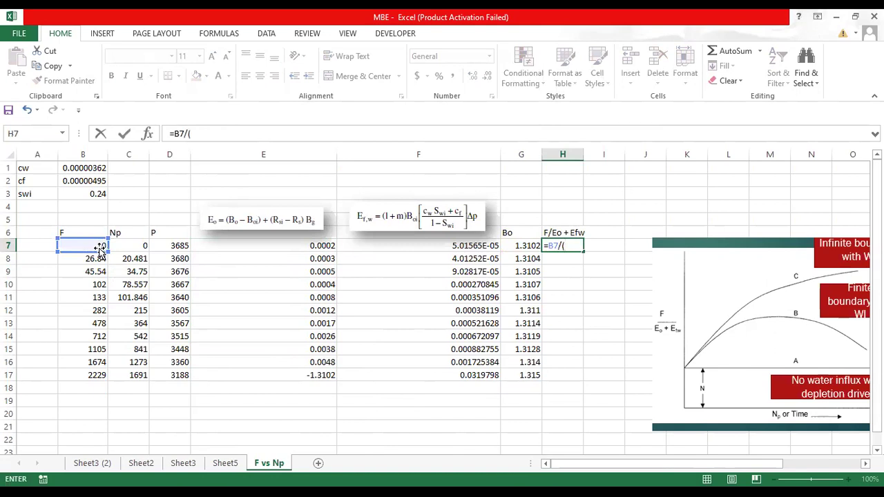
{"action": "type", "text": "("}
{"action": "left_click", "coordinate": [257, 246]}
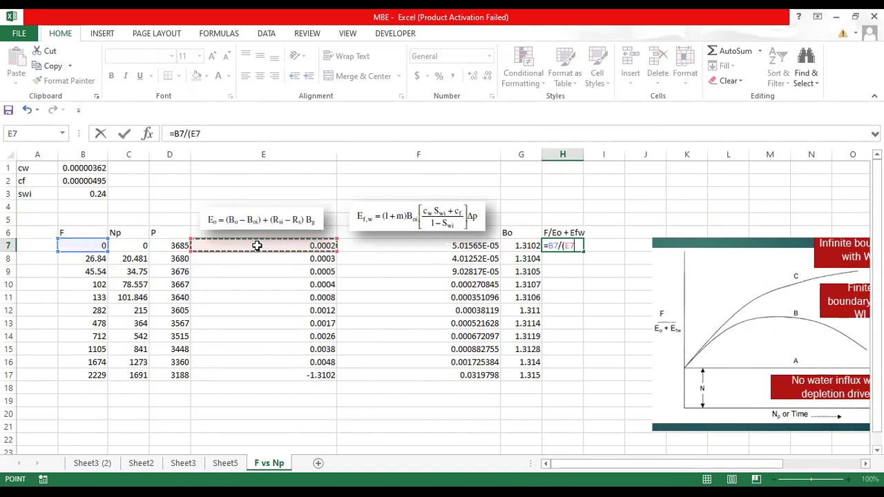
{"action": "type", "text": "+"}
{"action": "left_click", "coordinate": [419, 246]}
{"action": "type", "text": ")"}
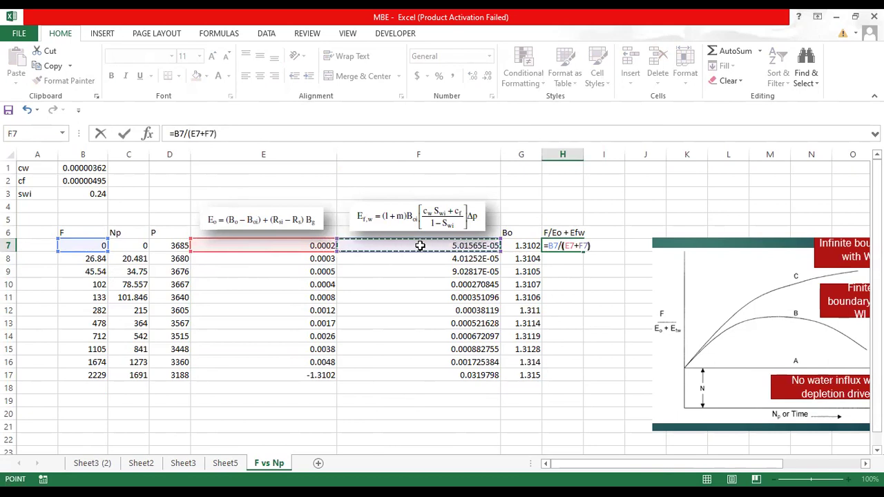
{"action": "key", "text": "Return"}
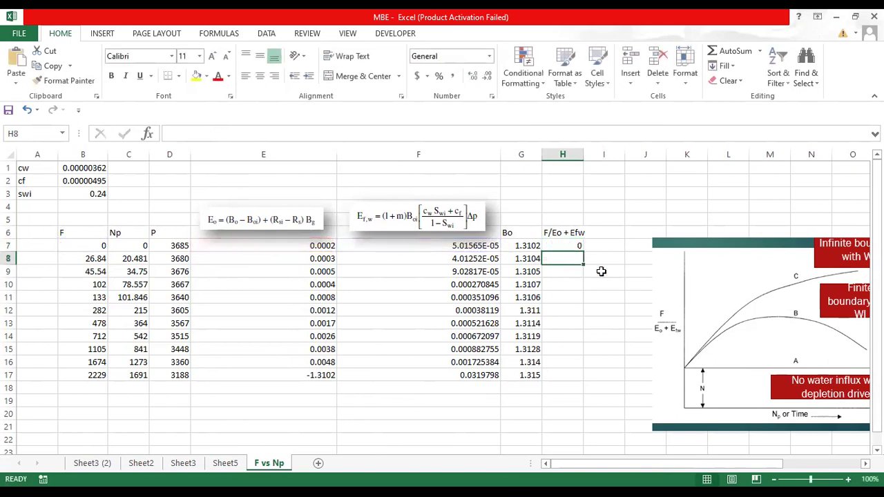
Fill the F/Eo + Efw formula from H7 down to H17 and check the copied formula in H17
{"action": "left_click", "coordinate": [573, 247]}
{"action": "double_click", "coordinate": [582, 250]}
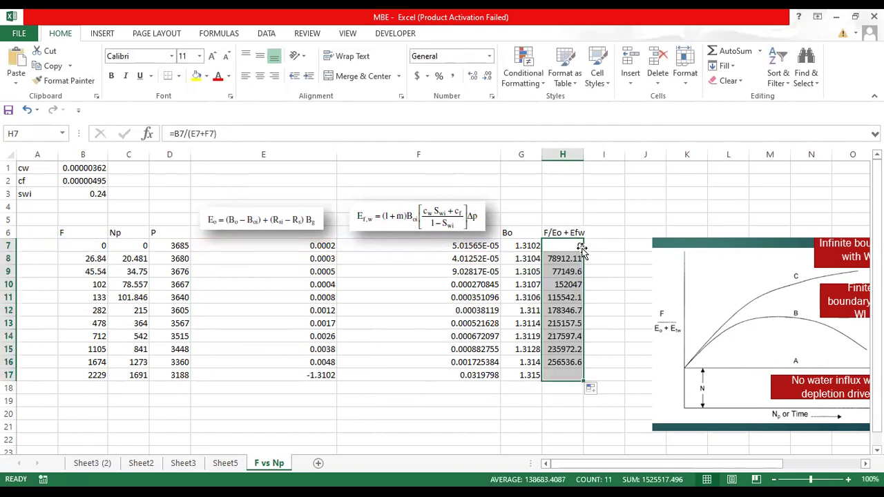
{"action": "left_click", "coordinate": [563, 373]}
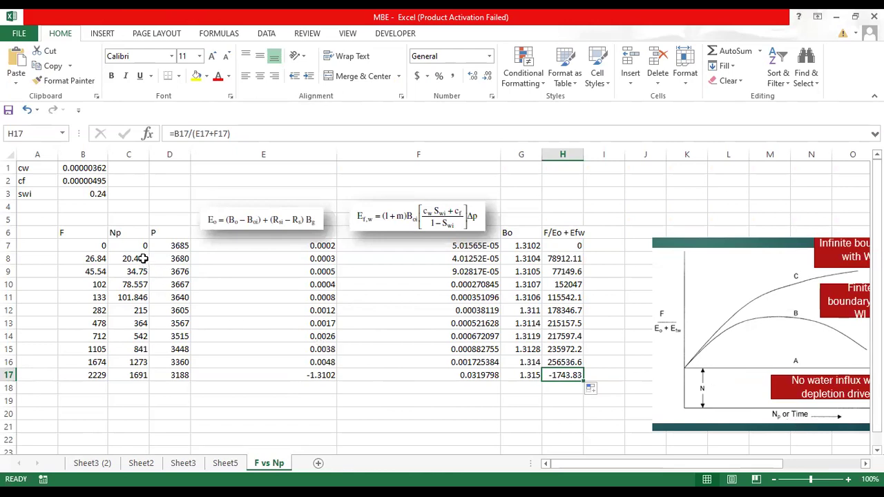
Plot H8:H16 against the Np values in C8:C16 as a Scatter chart and enlarge it to span columns D to I
{"action": "left_click_drag", "start_coordinate": [143, 258], "coordinate": [138, 361]}
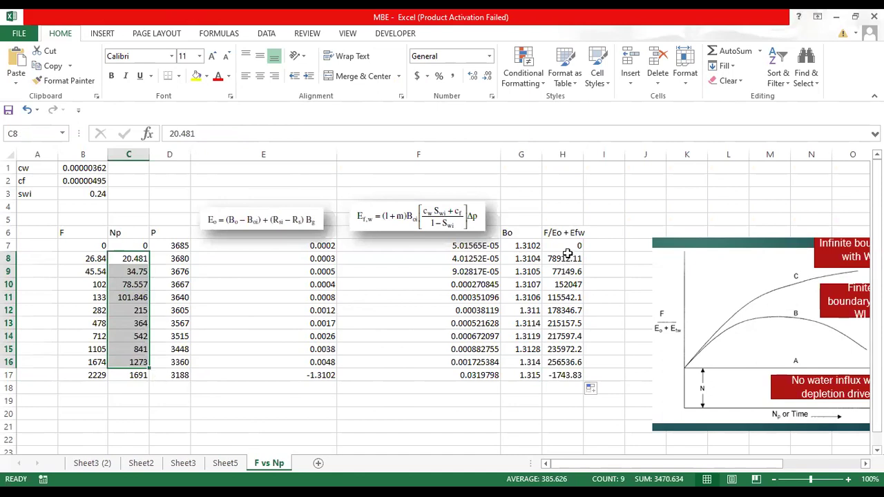
{"action": "left_click_drag", "start_coordinate": [565, 257], "coordinate": [563, 357]}
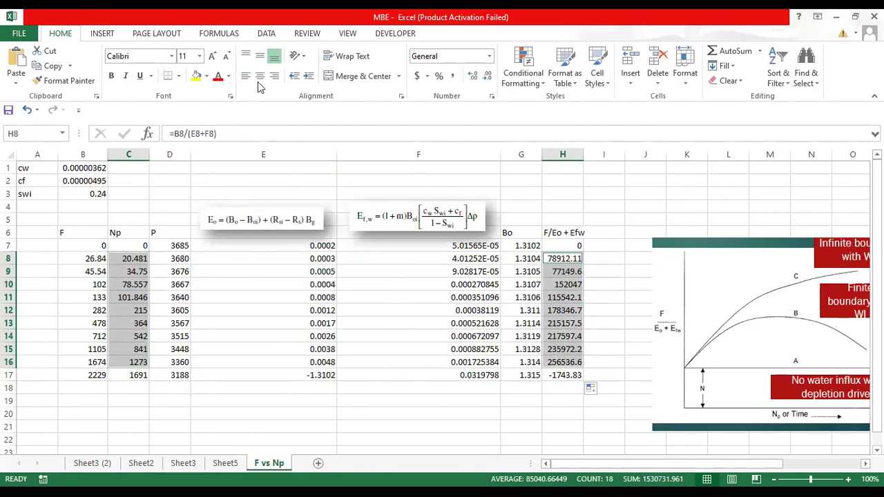
{"action": "left_click", "coordinate": [102, 35]}
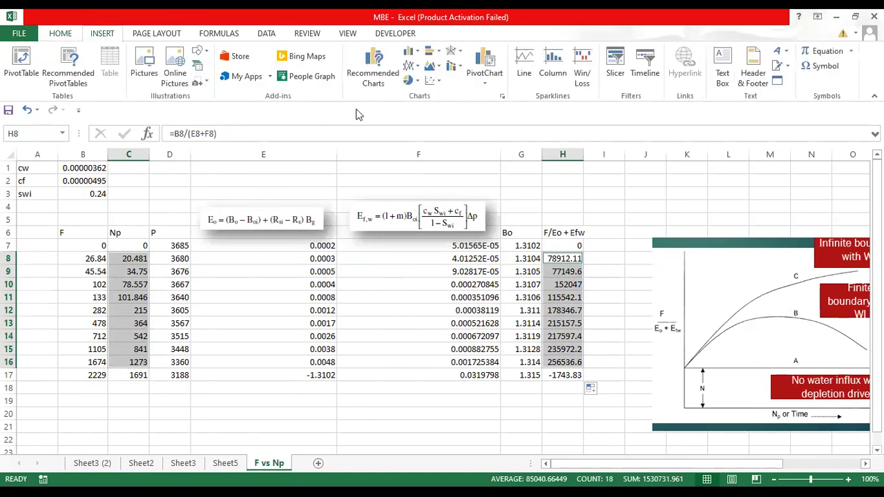
{"action": "left_click", "coordinate": [434, 81]}
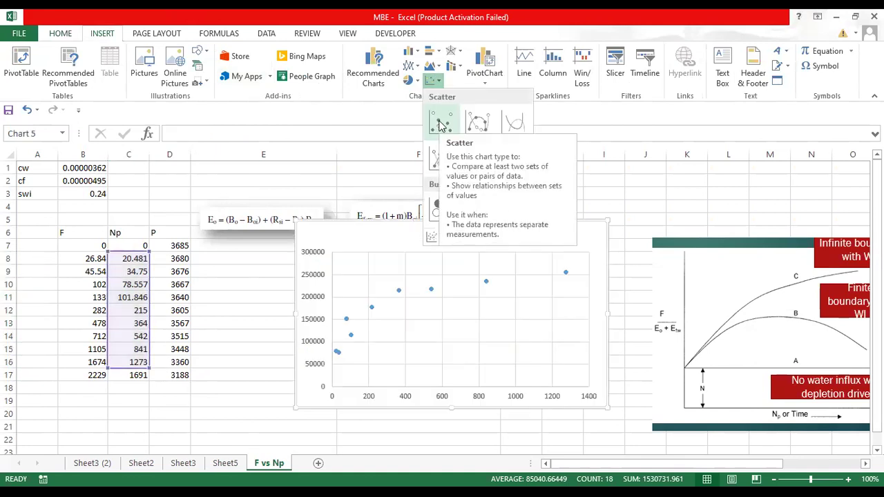
{"action": "left_click", "coordinate": [440, 123]}
{"action": "left_click_drag", "start_coordinate": [513, 239], "coordinate": [382, 185]}
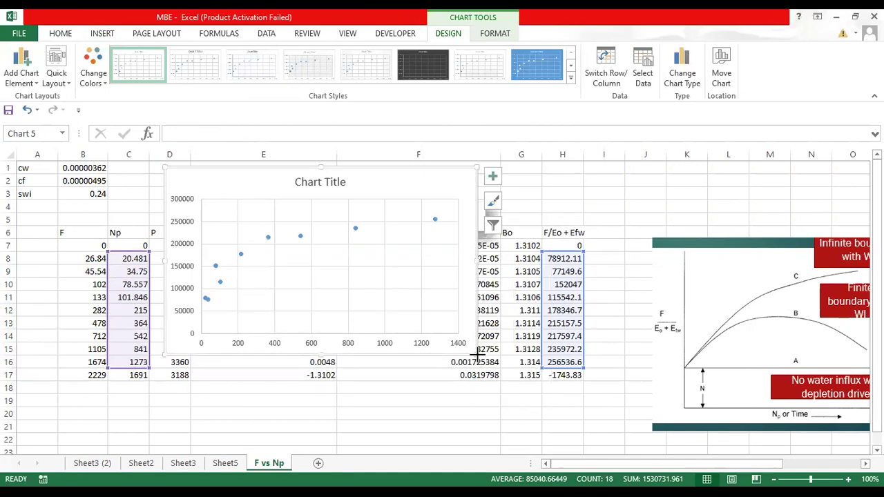
{"action": "left_click_drag", "start_coordinate": [476, 355], "coordinate": [615, 430]}
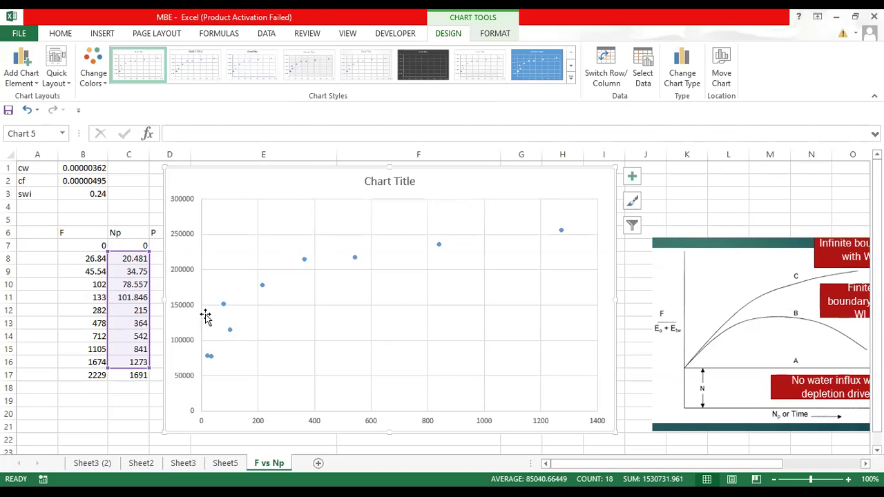
Replace the scatter chart's title with F/(Eo+Efw)
{"action": "left_click", "coordinate": [399, 181]}
{"action": "double_click", "coordinate": [382, 181]}
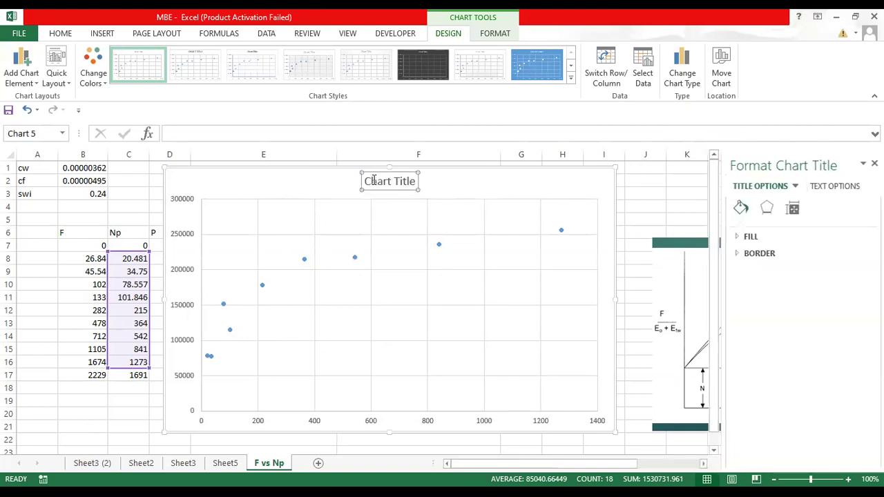
{"action": "left_click_drag", "start_coordinate": [368, 180], "coordinate": [417, 182]}
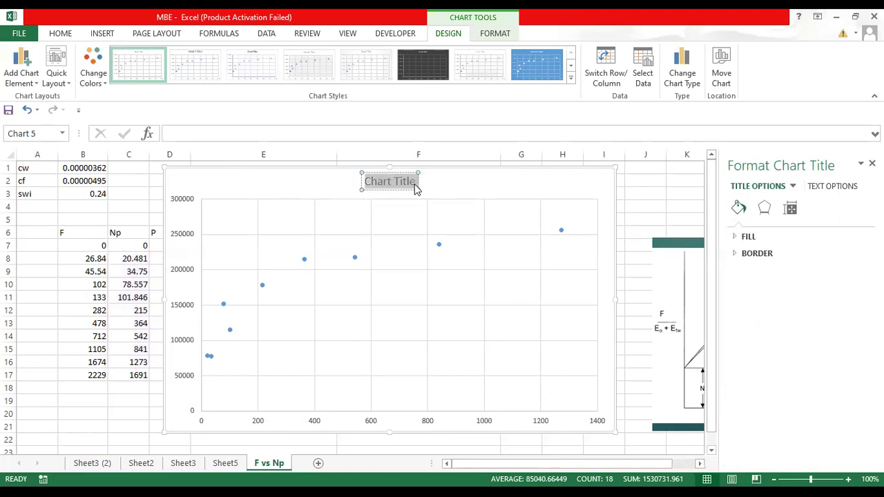
{"action": "type", "text": "F/"}
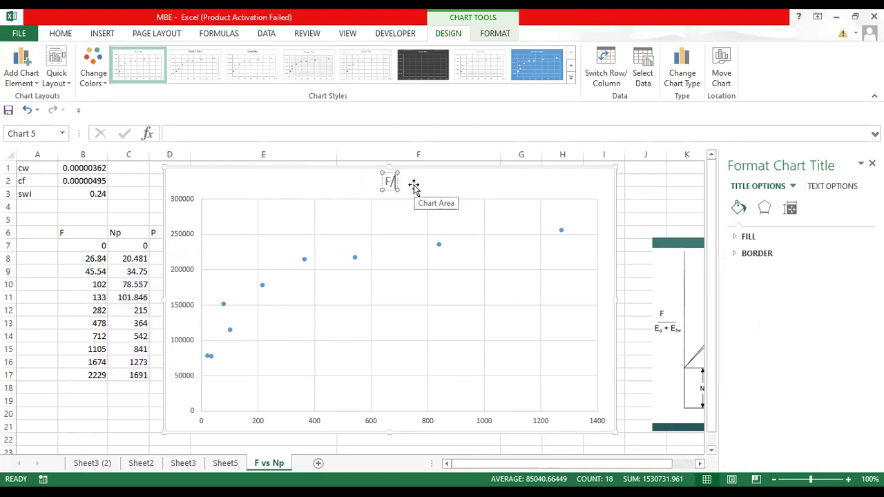
{"action": "type", "text": "(Eo+F"}
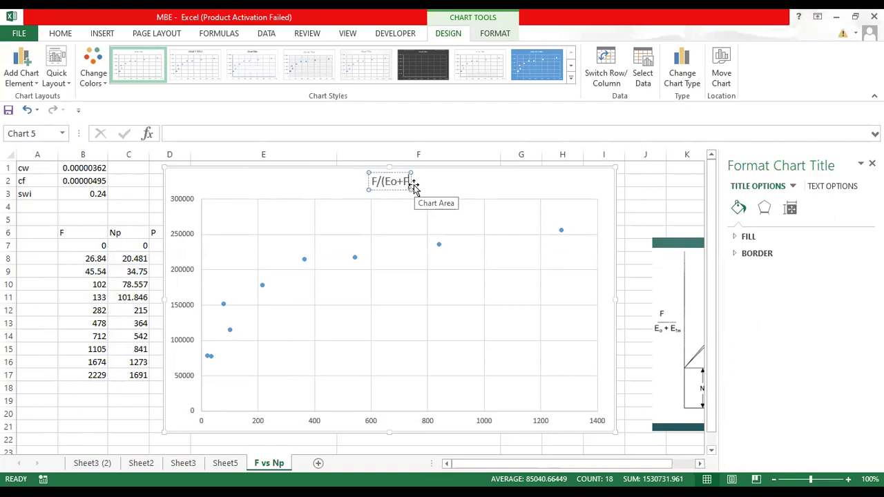
{"action": "key", "text": "BackSpace"}
{"action": "type", "text": "E"}
{"action": "type", "text": "fw)"}
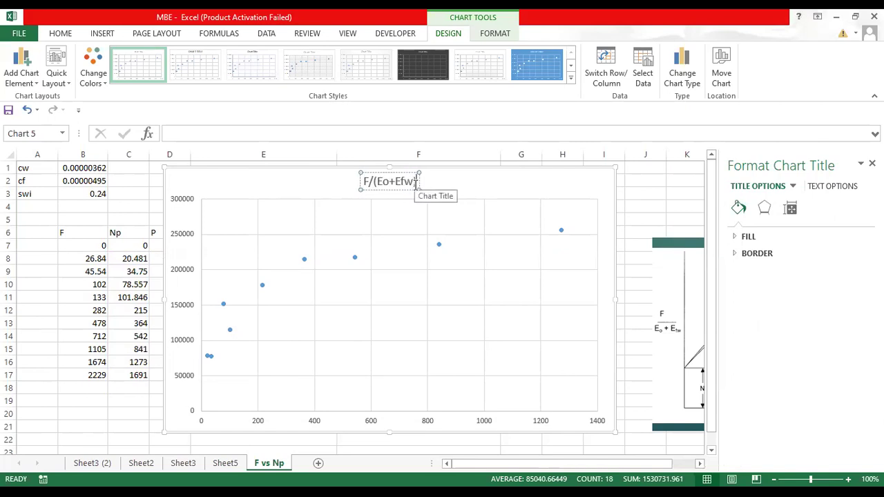
{"action": "left_click", "coordinate": [511, 185]}
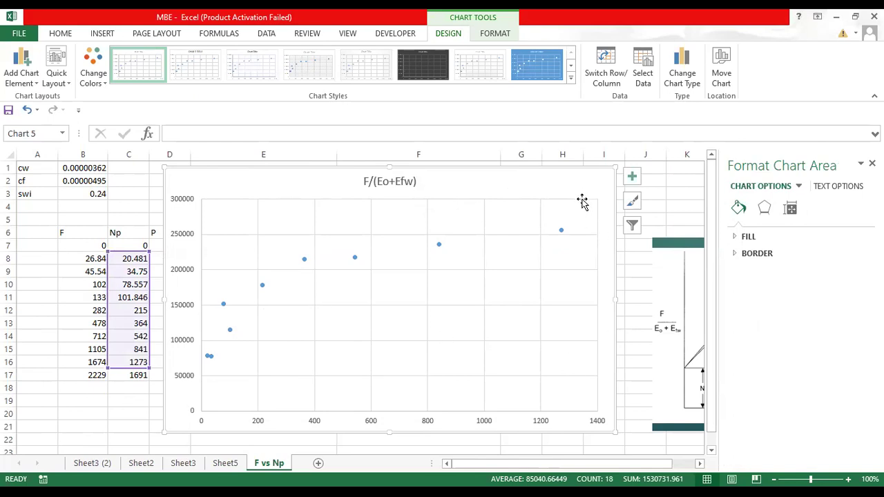
Place the chart and the reference drive-type picture side by side, and enlarge the picture
{"action": "left_click_drag", "start_coordinate": [552, 198], "coordinate": [478, 191]}
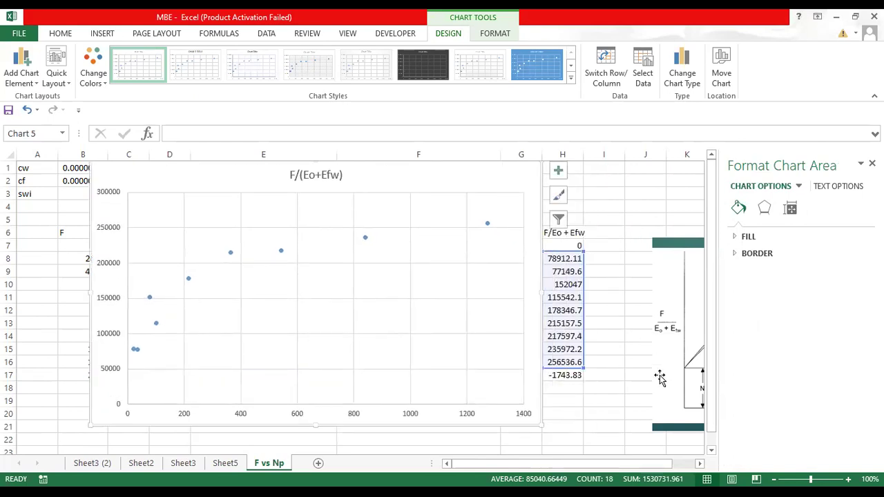
{"action": "left_click", "coordinate": [872, 164]}
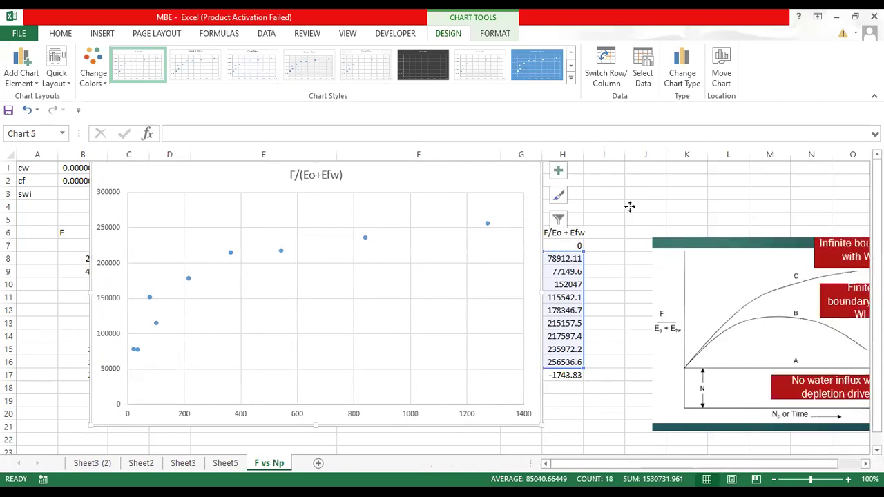
{"action": "left_click_drag", "start_coordinate": [719, 259], "coordinate": [621, 195]}
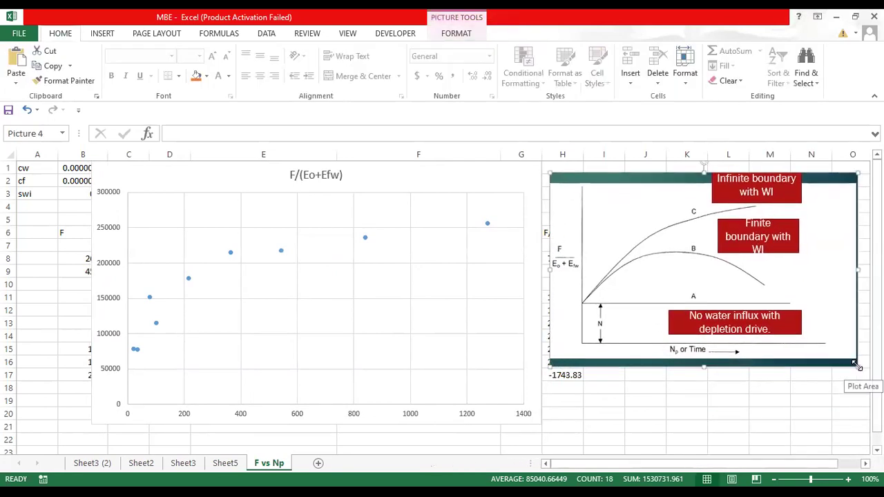
{"action": "left_click_drag", "start_coordinate": [856, 366], "coordinate": [851, 404]}
{"action": "left_click_drag", "start_coordinate": [699, 320], "coordinate": [531, 239]}
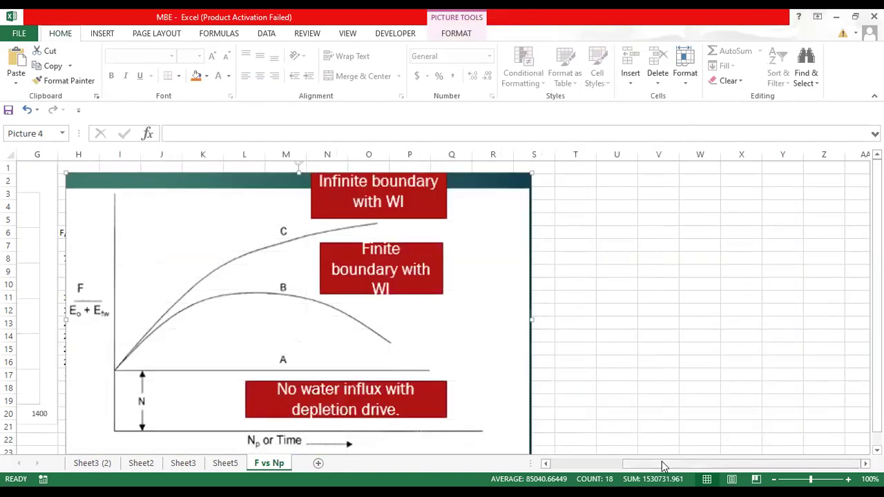
{"action": "scroll", "coordinate": [394, 306], "scroll_direction": "left", "scroll_amount": 6}
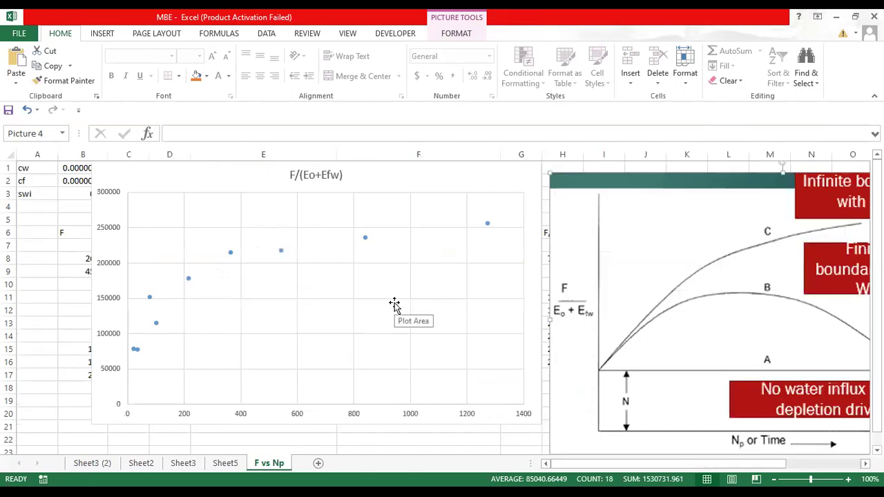
Apply chart Style 8 to the F/(Eo+Efw) scatter chart
{"action": "double_click", "coordinate": [276, 421]}
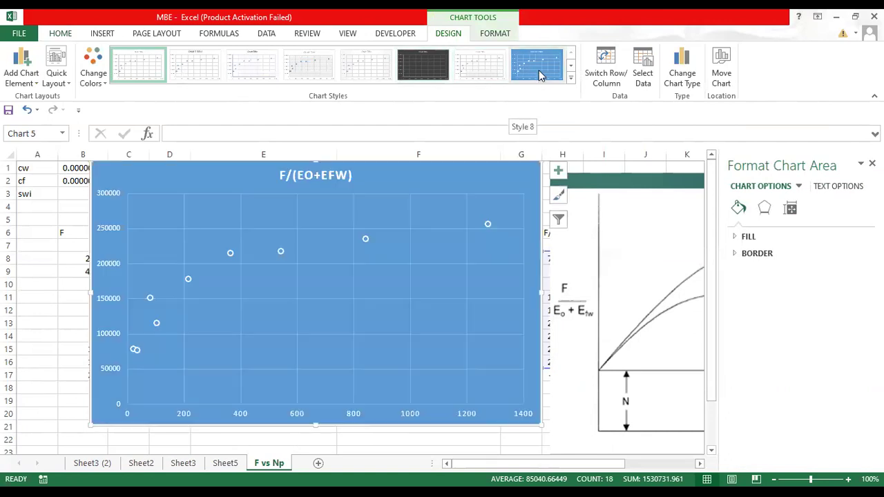
{"action": "left_click", "coordinate": [540, 74]}
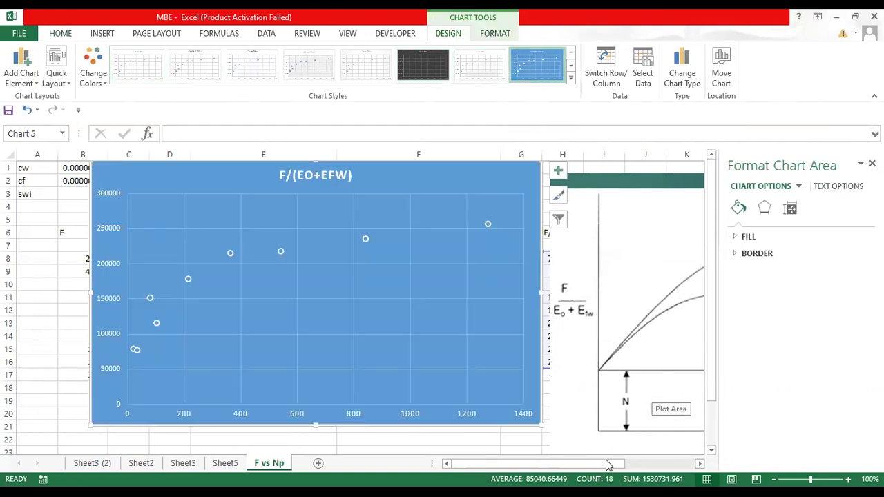
{"action": "mouse_move", "coordinate": [608, 472]}
{"action": "left_mouse_down"}
{"action": "mouse_move", "coordinate": [591, 473]}
{"action": "mouse_move", "coordinate": [620, 473]}
{"action": "mouse_move", "coordinate": [605, 473]}
{"action": "left_mouse_up"}
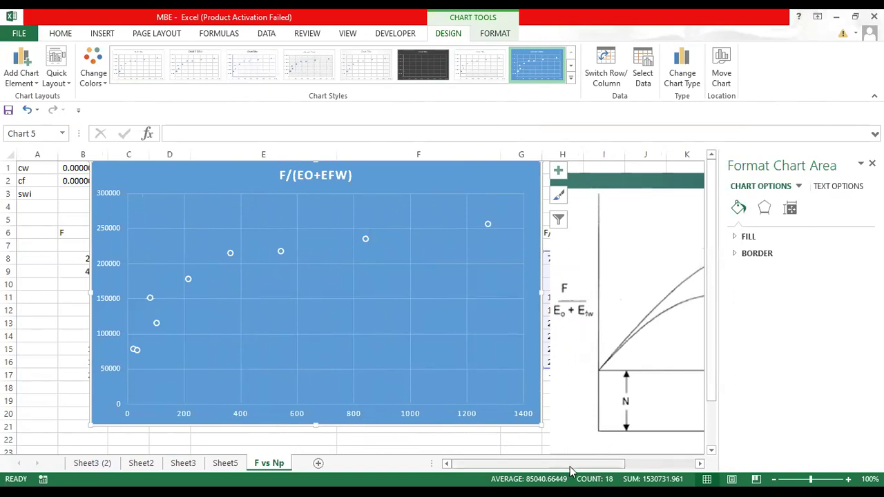
{"action": "mouse_move", "coordinate": [614, 467]}
{"action": "left_mouse_down"}
{"action": "mouse_move", "coordinate": [677, 468]}
{"action": "mouse_move", "coordinate": [615, 468]}
{"action": "left_mouse_up"}
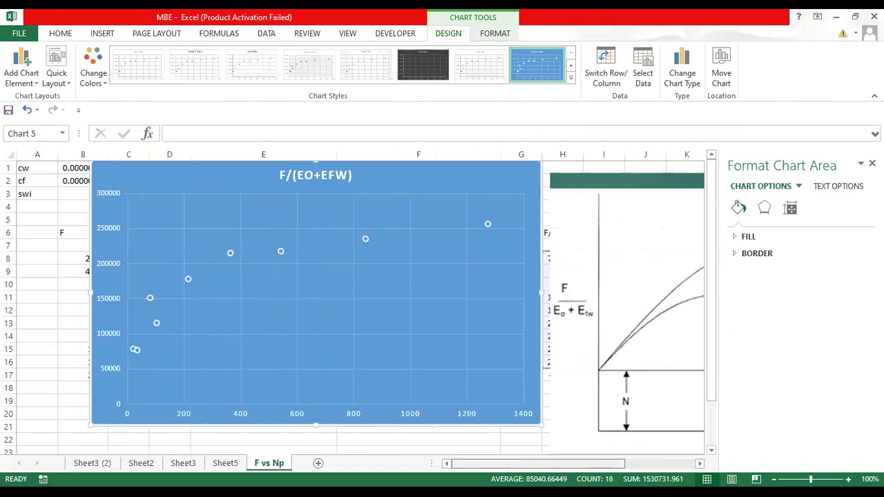
Change the F/(Eo+Efw) chart to Scatter with Smooth Lines and give it the dark-background chart style
{"action": "left_click", "coordinate": [279, 247]}
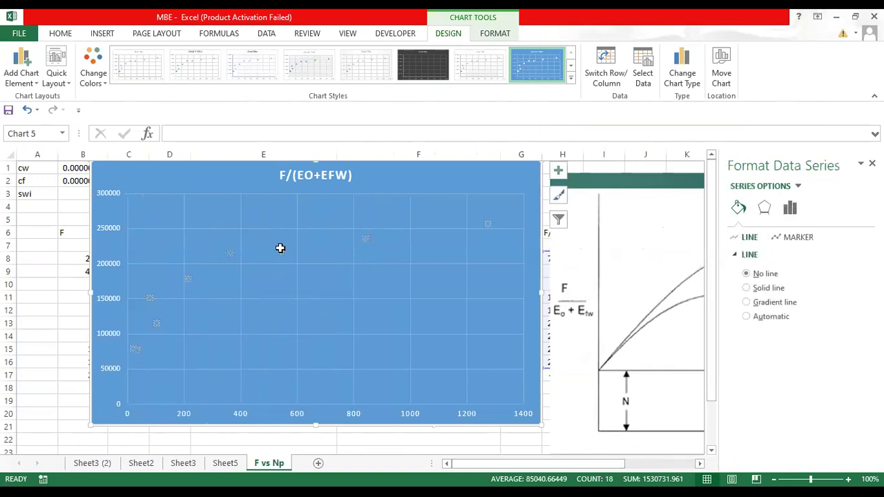
{"action": "left_click", "coordinate": [676, 76]}
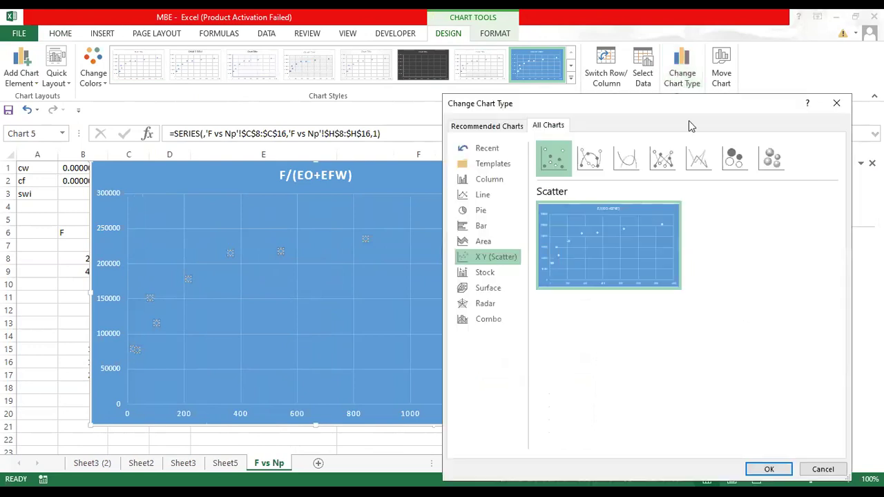
{"action": "left_click", "coordinate": [632, 164]}
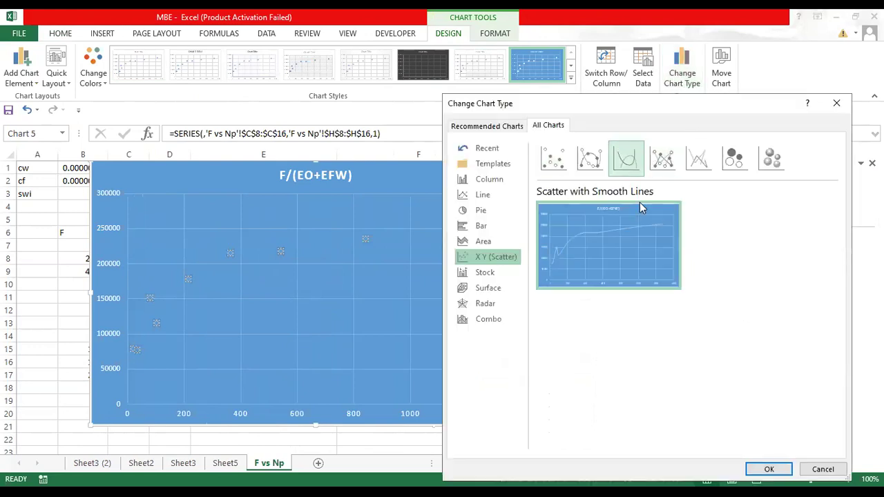
{"action": "left_click", "coordinate": [765, 472]}
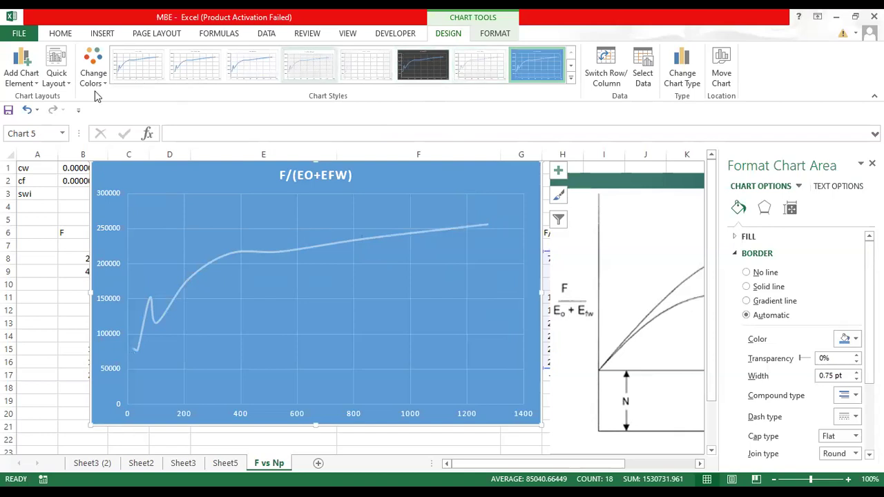
{"action": "left_click", "coordinate": [423, 65]}
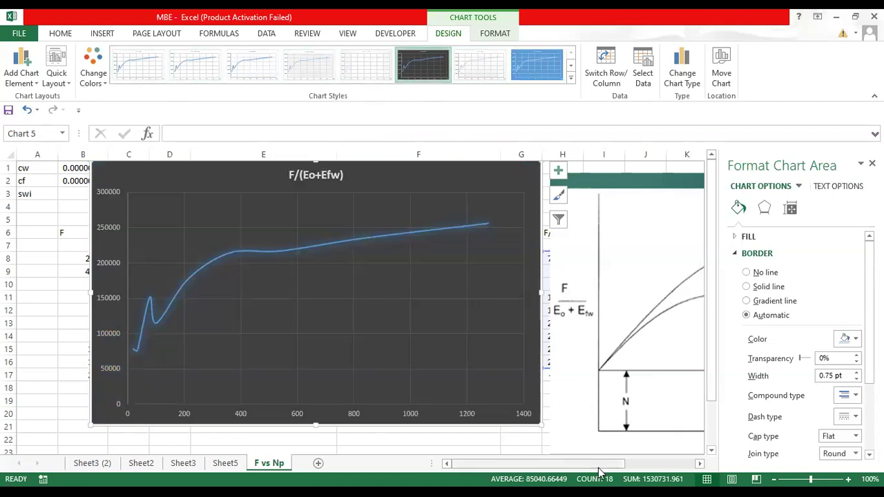
Compare the plotted F/(Eo+Efw) curve with curves A, B and C in the reference picture
{"action": "scroll", "coordinate": [599, 464], "scroll_direction": "right", "scroll_amount": 3}
{"action": "scroll", "coordinate": [600, 464], "scroll_direction": "left", "scroll_amount": 3}
{"action": "left_click_drag", "start_coordinate": [577, 467], "coordinate": [631, 465]}
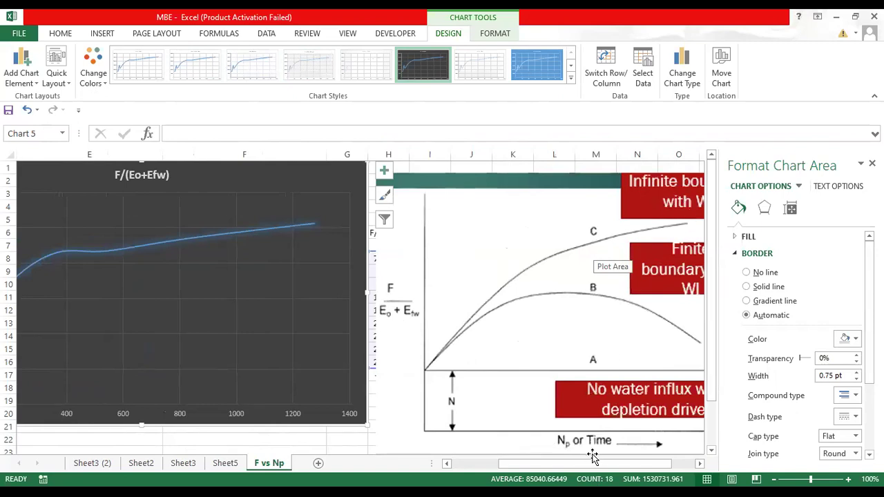
{"action": "left_click_drag", "start_coordinate": [599, 467], "coordinate": [542, 474]}
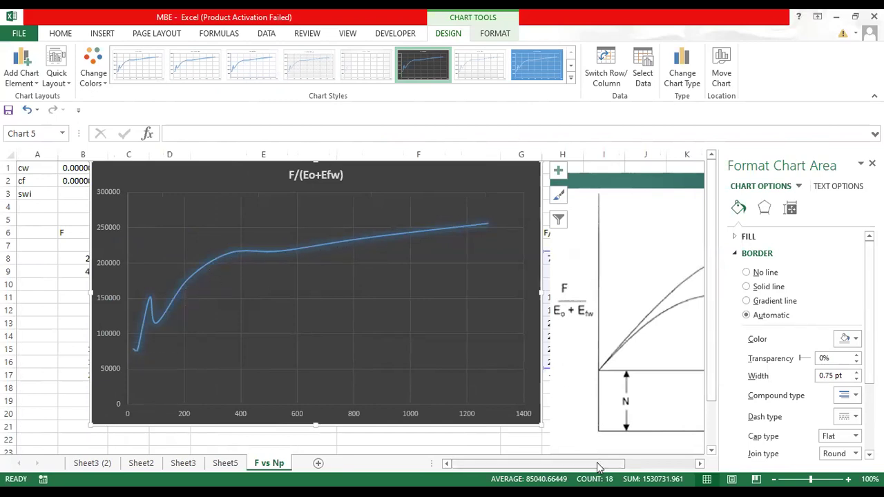
{"action": "scroll", "coordinate": [442, 359], "scroll_direction": "right", "scroll_amount": 3}
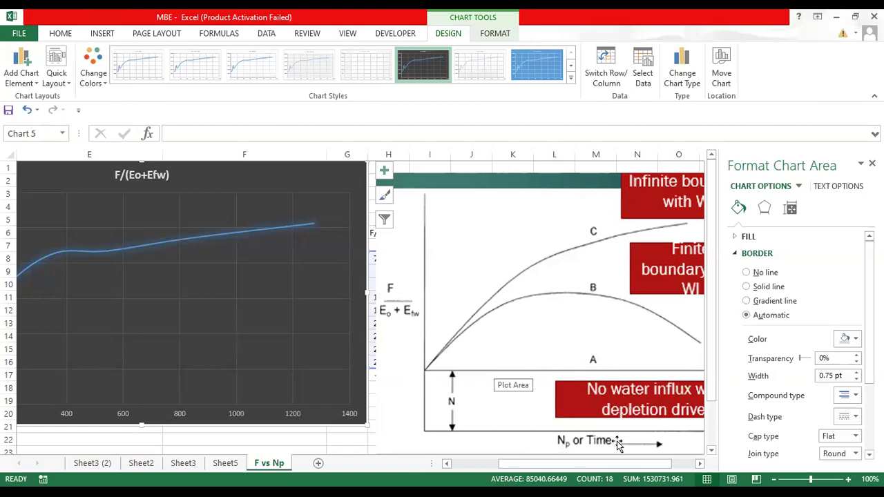
{"action": "left_click_drag", "start_coordinate": [643, 464], "coordinate": [618, 464]}
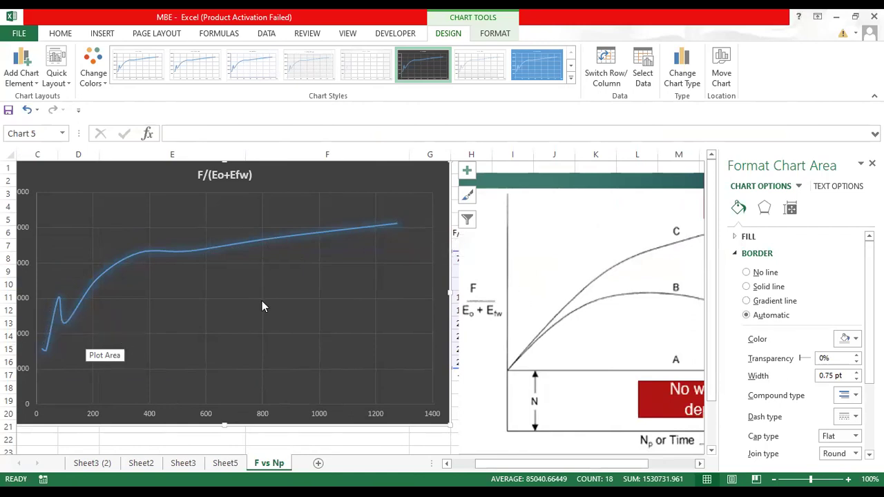
Change the F/(Eo+Efw) chart type to plain Scatter, with markers only
{"action": "left_click", "coordinate": [73, 316]}
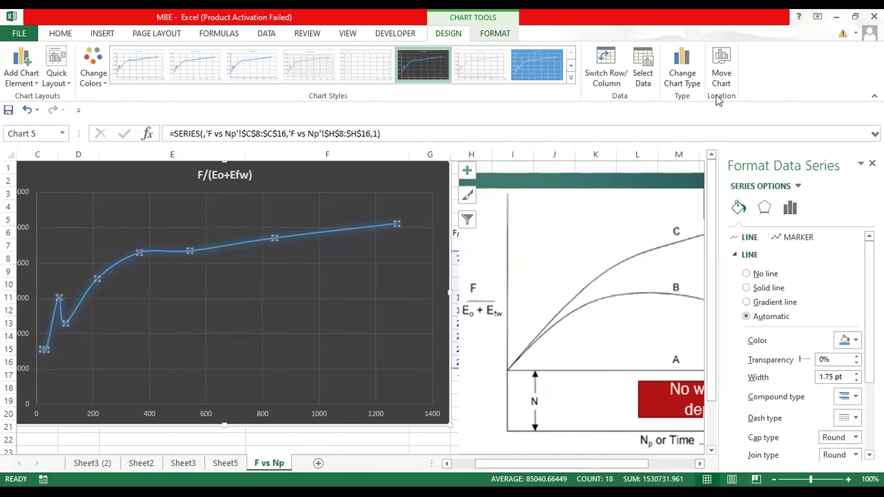
{"action": "left_click", "coordinate": [698, 84]}
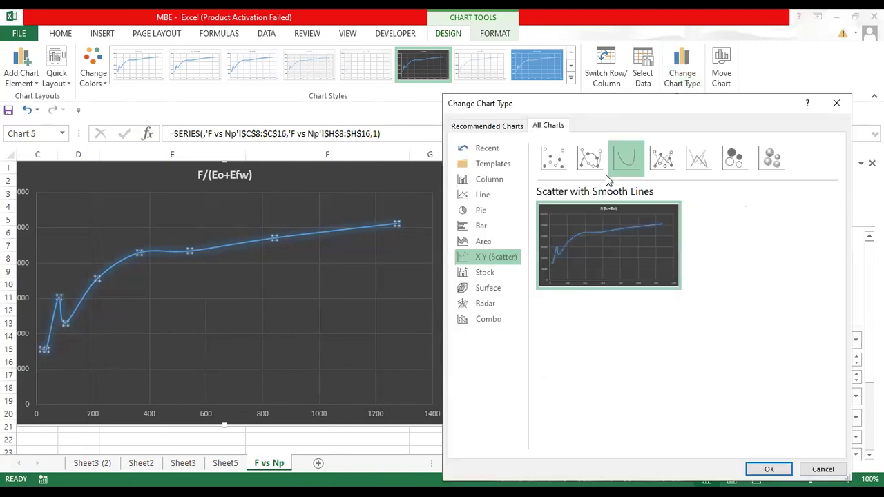
{"action": "left_click", "coordinate": [556, 160]}
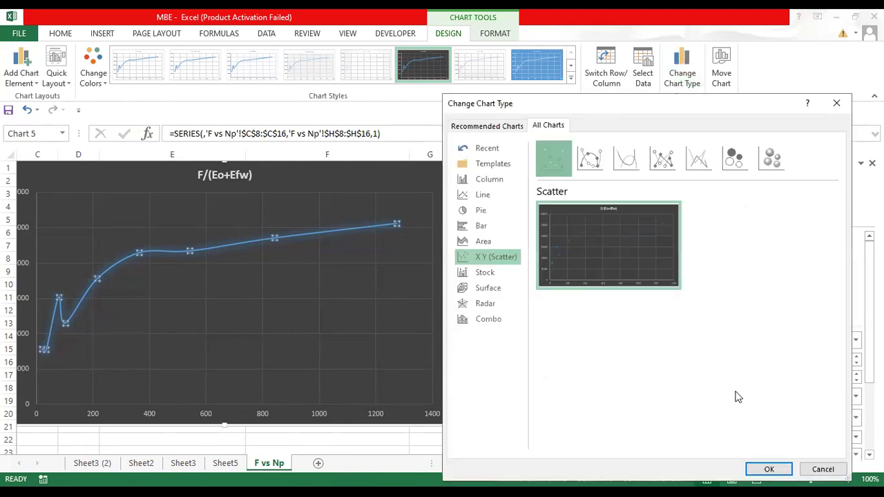
{"action": "left_click", "coordinate": [768, 469]}
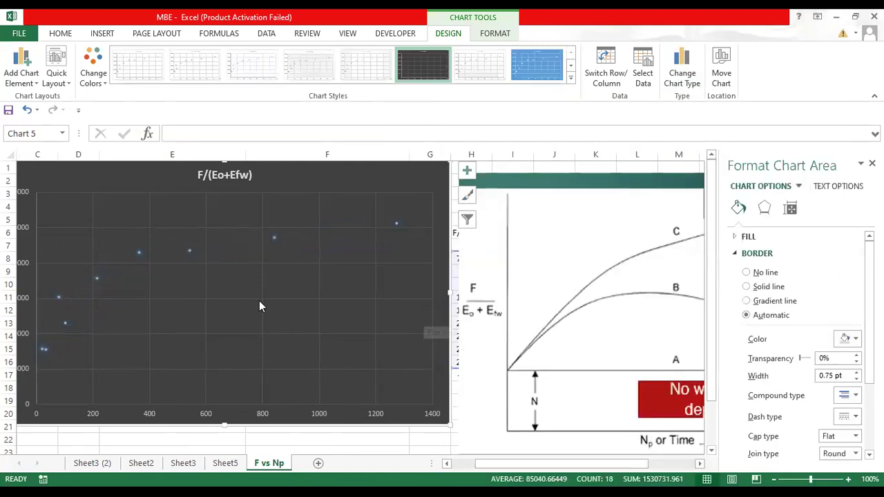
Draw a smooth Curve shape over the chart, following the plotted points from the lowest Np value to the highest
{"action": "left_click", "coordinate": [100, 34]}
{"action": "left_click", "coordinate": [200, 54]}
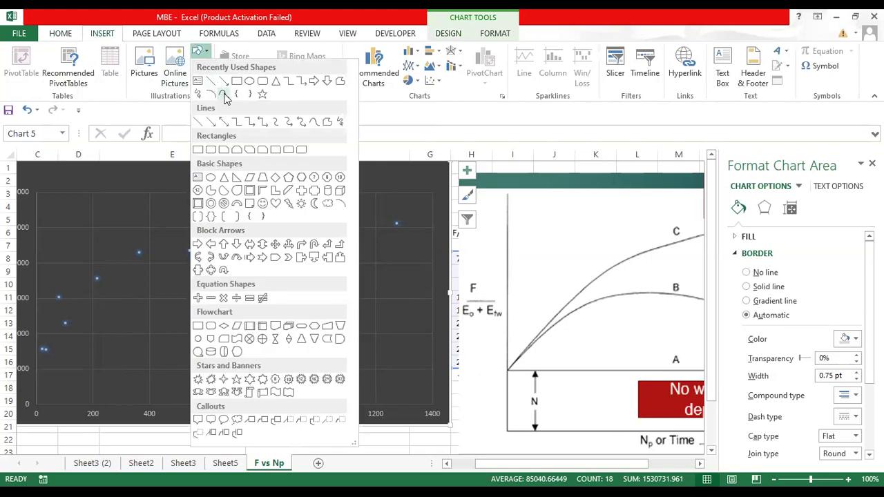
{"action": "left_click", "coordinate": [224, 96]}
{"action": "mouse_move", "coordinate": [40, 346]}
{"action": "left_mouse_down"}
{"action": "mouse_move", "coordinate": [95, 277]}
{"action": "mouse_move", "coordinate": [134, 251]}
{"action": "mouse_move", "coordinate": [399, 222]}
{"action": "left_mouse_up"}
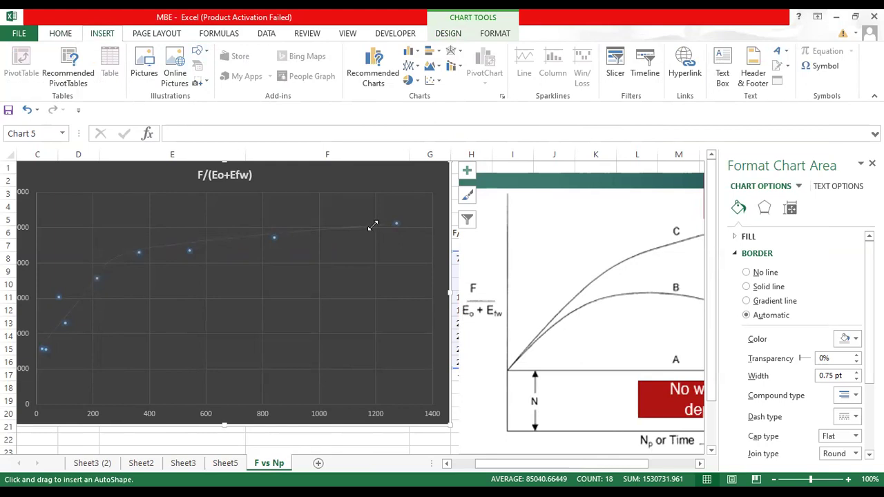
Set the outline weight of the drawn curve to 3 pt
{"action": "right_click", "coordinate": [377, 225]}
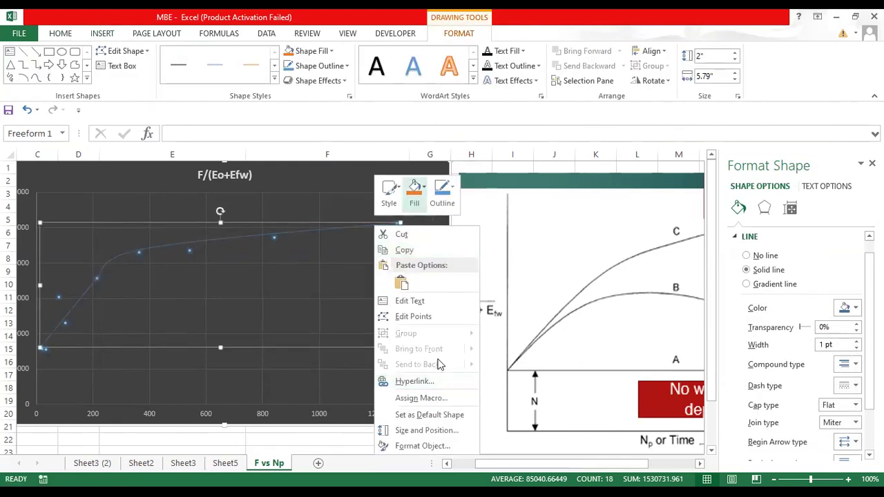
{"action": "left_click", "coordinate": [415, 193]}
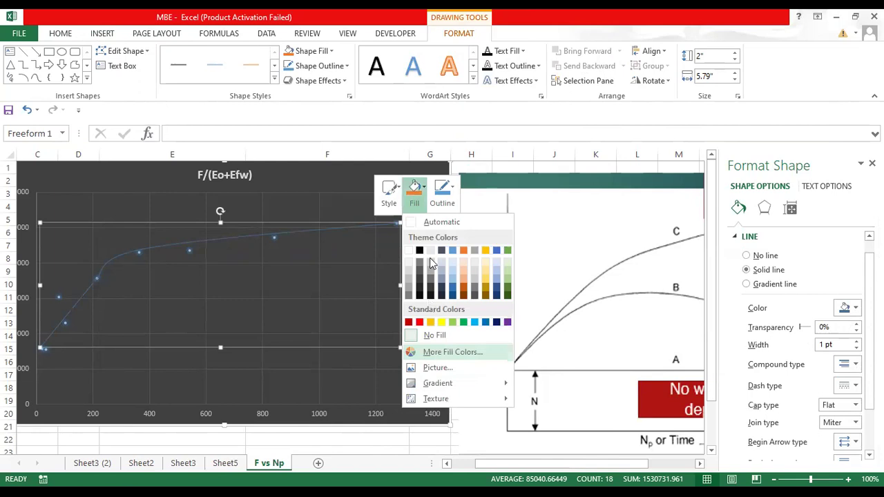
{"action": "left_click", "coordinate": [448, 201]}
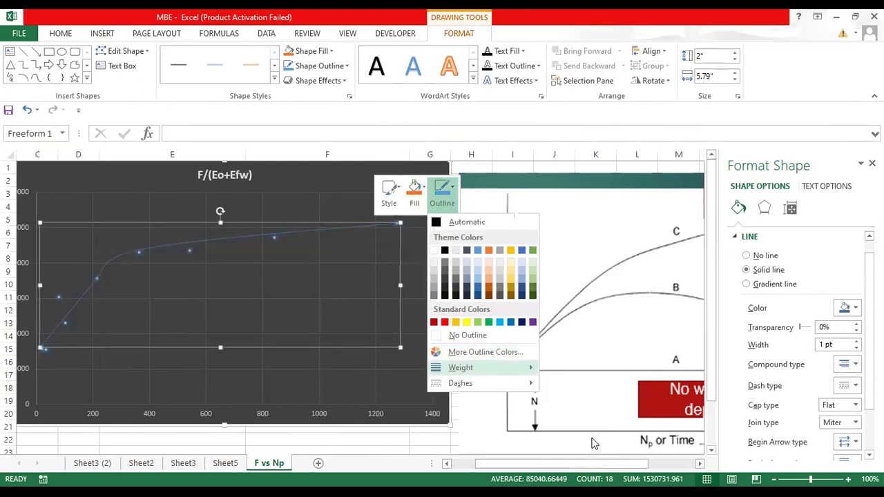
{"action": "left_click", "coordinate": [594, 430]}
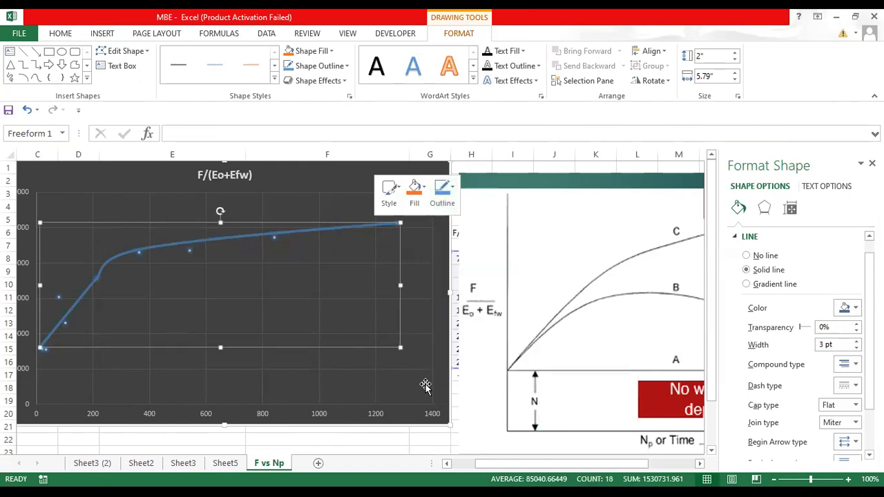
{"action": "left_click", "coordinate": [214, 426]}
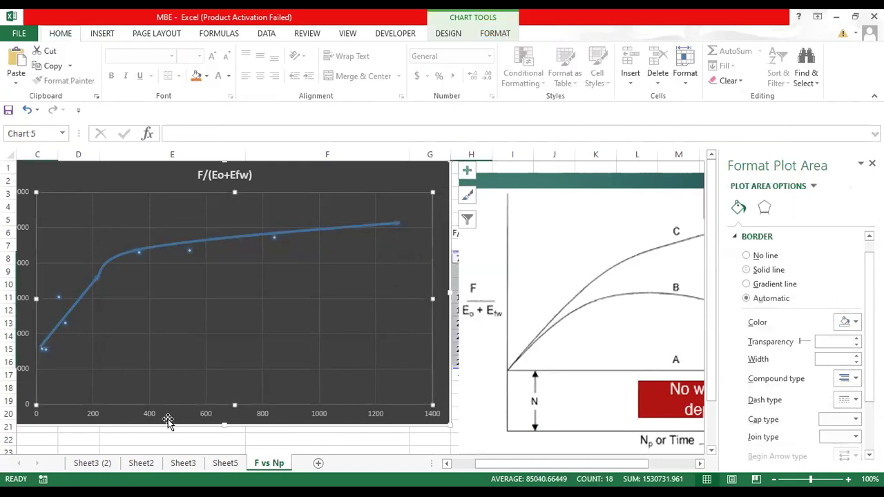
Apply the first quick layout to the F/(Eo+Efw) chart to add axis titles and a legend
{"action": "left_click", "coordinate": [453, 465]}
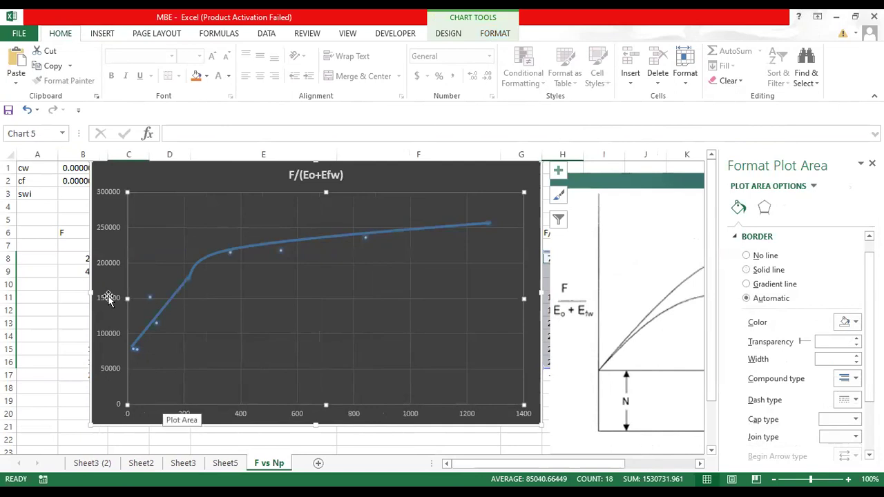
{"action": "left_click", "coordinate": [149, 176]}
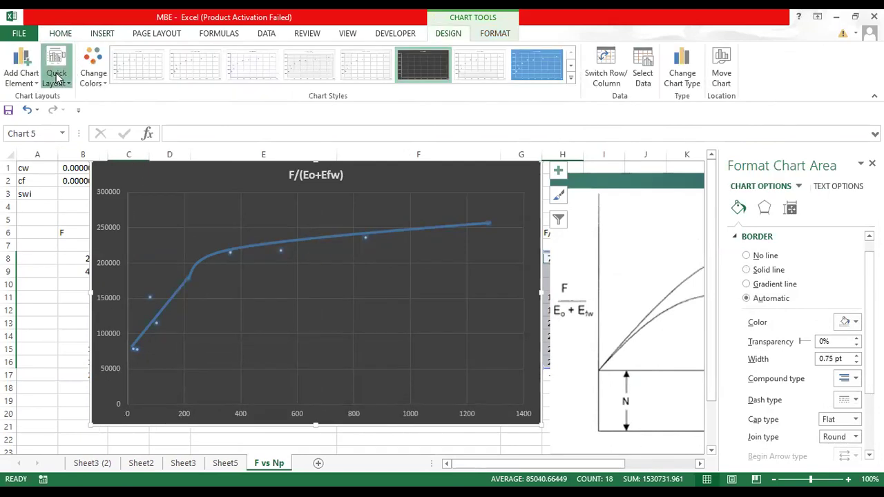
{"action": "left_click", "coordinate": [58, 80]}
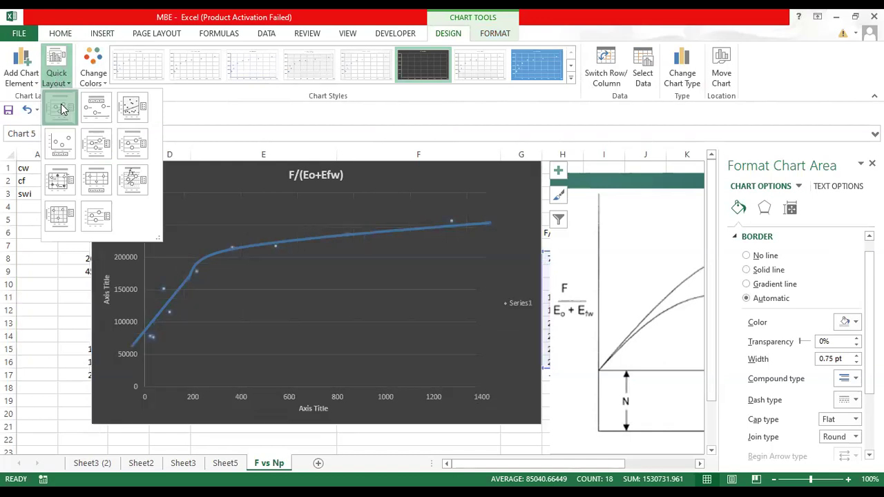
{"action": "left_click", "coordinate": [61, 108]}
Title the chart's vertical axis "F/Eo + Efw" and its horizontal axis "Np"
{"action": "left_click", "coordinate": [104, 274]}
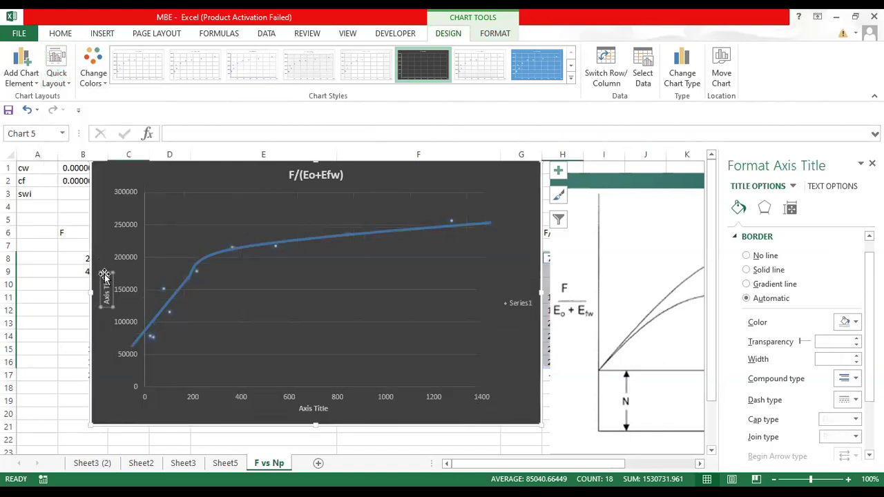
{"action": "type", "text": "E"}
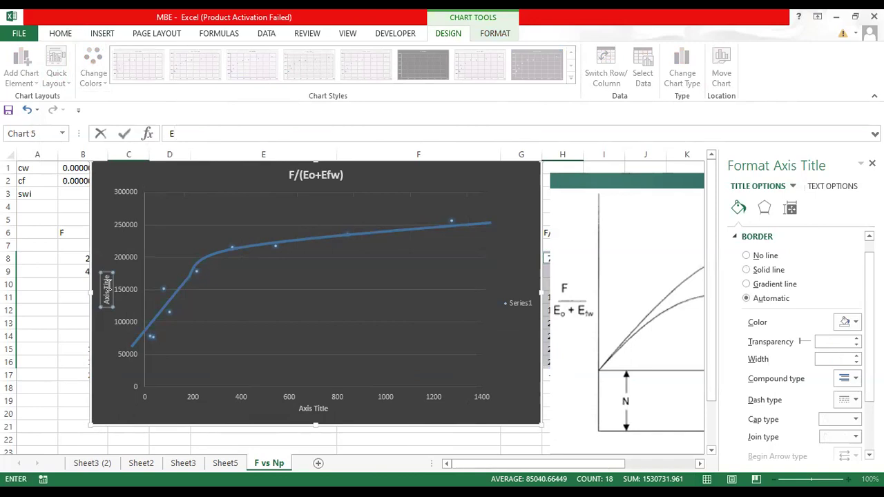
{"action": "type", "text": "F/Eo + Efw"}
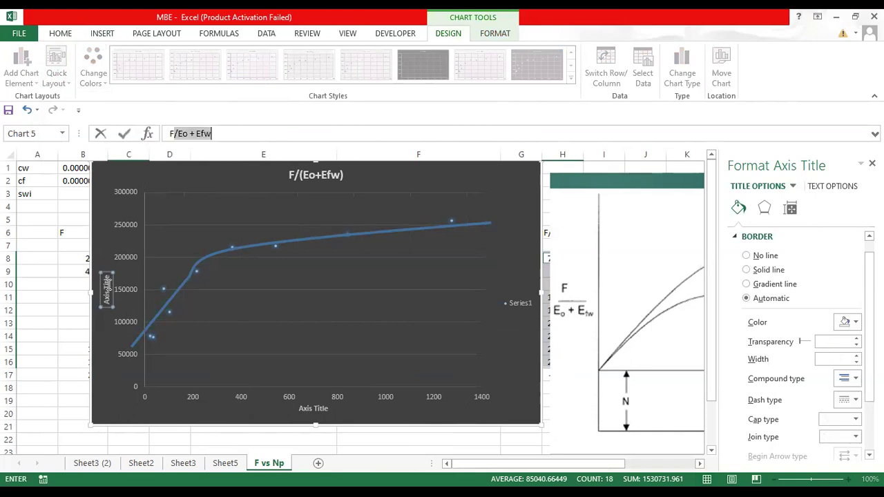
{"action": "key", "text": "Return"}
{"action": "left_click", "coordinate": [310, 405]}
{"action": "triple_click", "coordinate": [313, 407]}
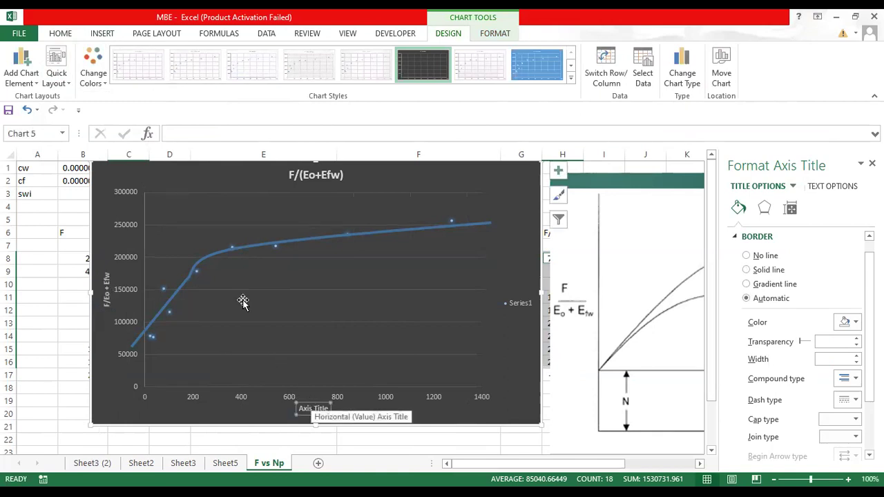
{"action": "left_click", "coordinate": [212, 140]}
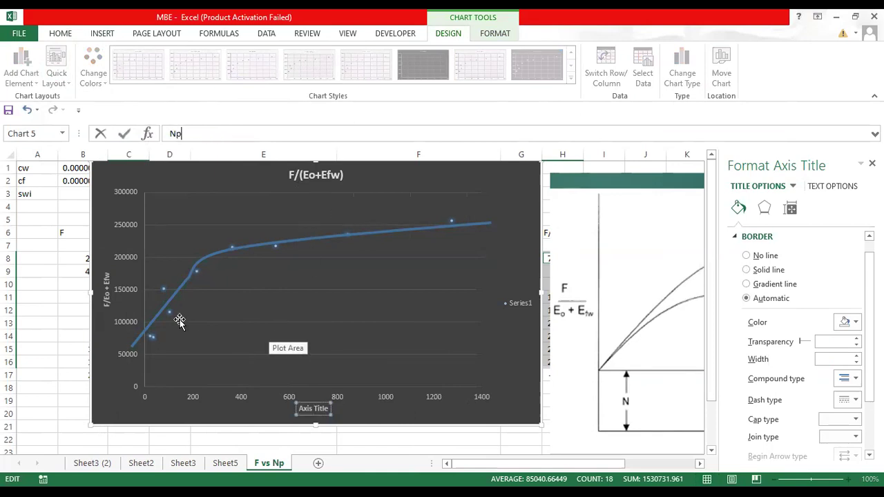
{"action": "left_click", "coordinate": [165, 301]}
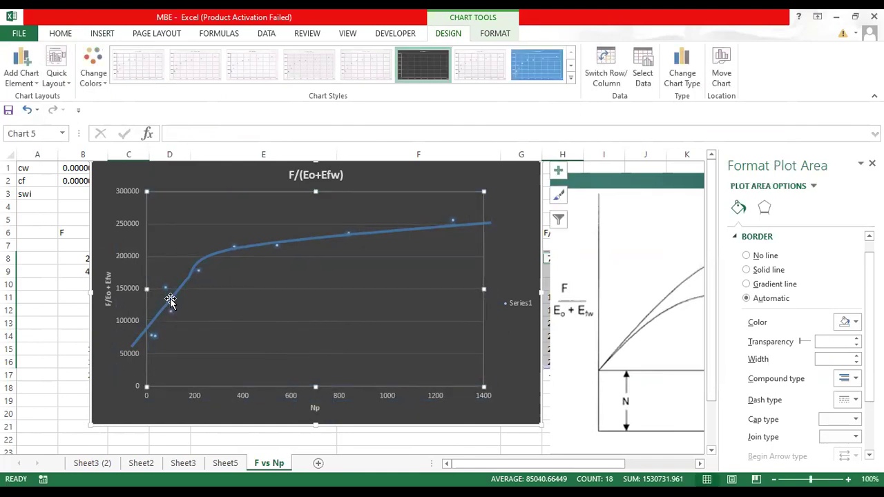
Move the drawn curve back onto the data points and apply the white-background chart style with ring markers
{"action": "left_click_drag", "start_coordinate": [170, 301], "coordinate": [187, 293]}
{"action": "left_click", "coordinate": [160, 332]}
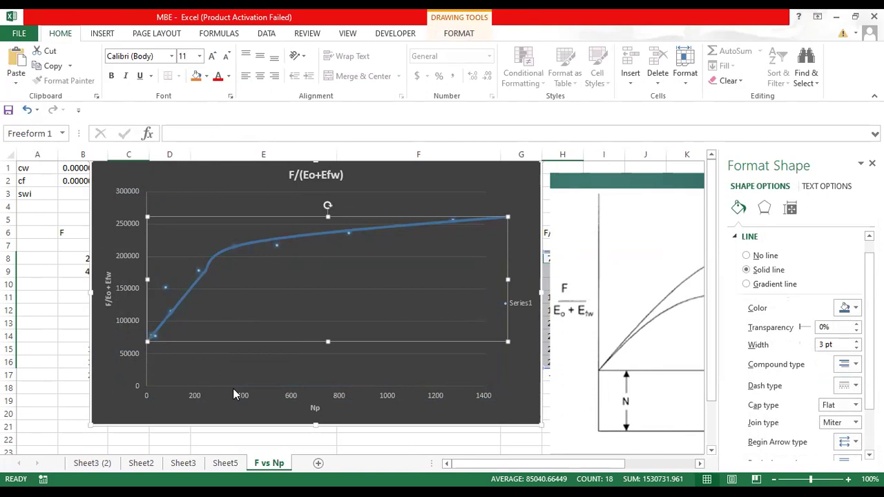
{"action": "left_click", "coordinate": [139, 358]}
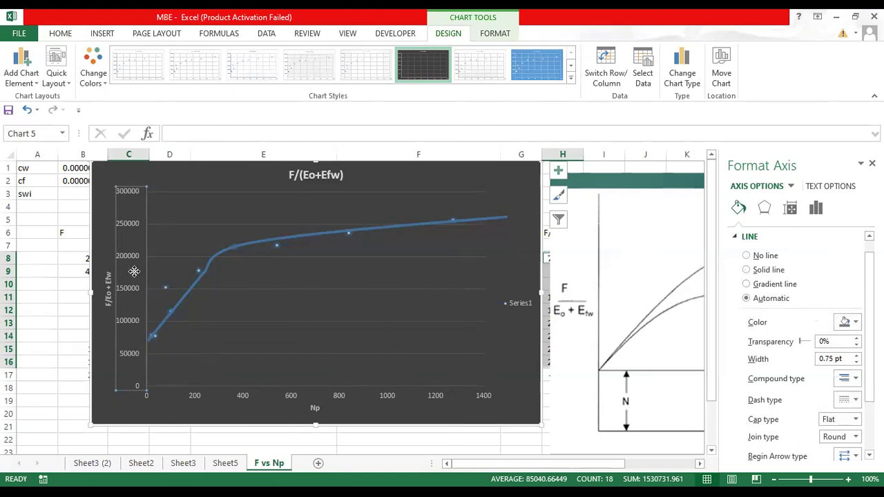
{"action": "left_click", "coordinate": [158, 160]}
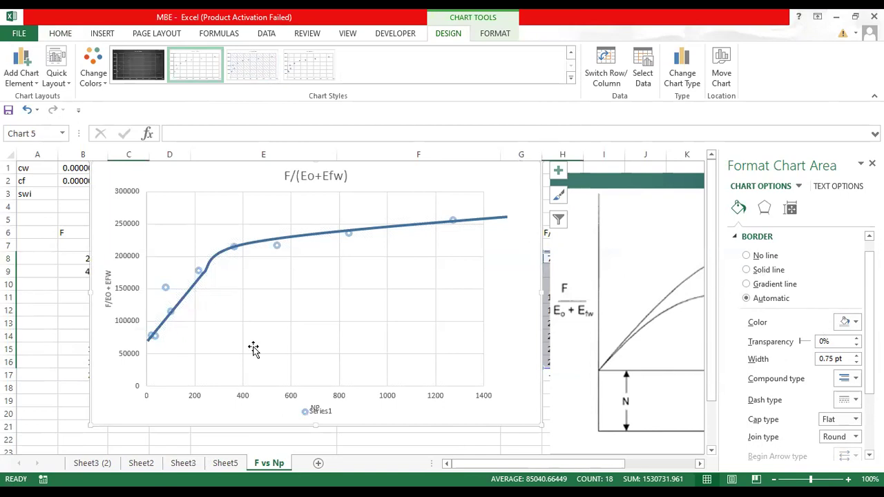
Open the axis options for the chart's vertical axis
{"action": "left_click", "coordinate": [146, 354]}
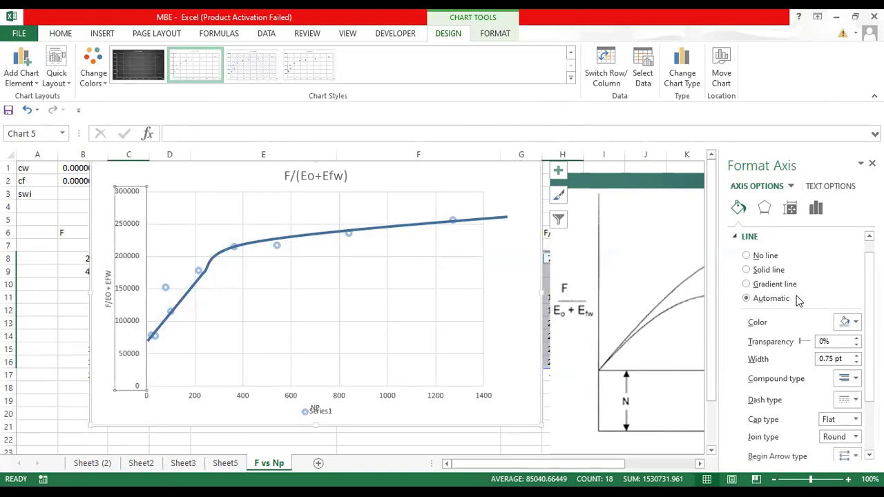
{"action": "left_click", "coordinate": [816, 211]}
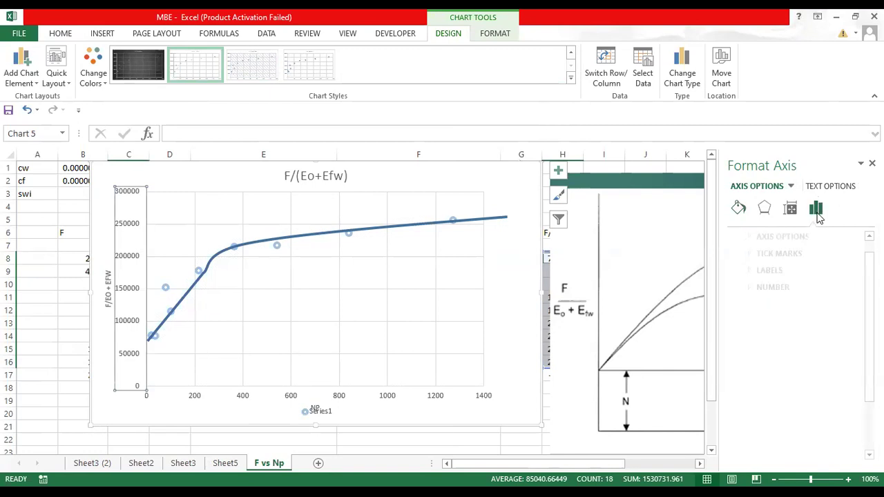
{"action": "left_click", "coordinate": [799, 236]}
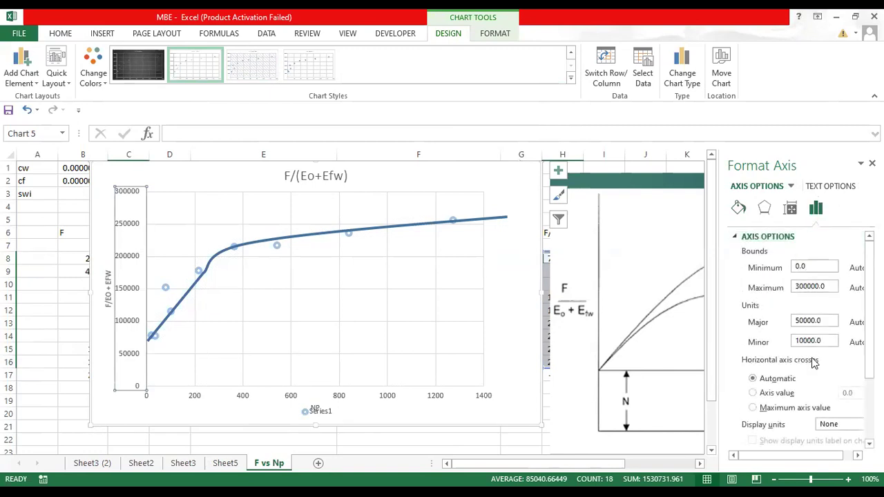
{"action": "scroll", "coordinate": [812, 363], "scroll_direction": "down", "scroll_amount": 5}
{"action": "scroll", "coordinate": [397, 304], "scroll_direction": "up", "scroll_amount": 5}
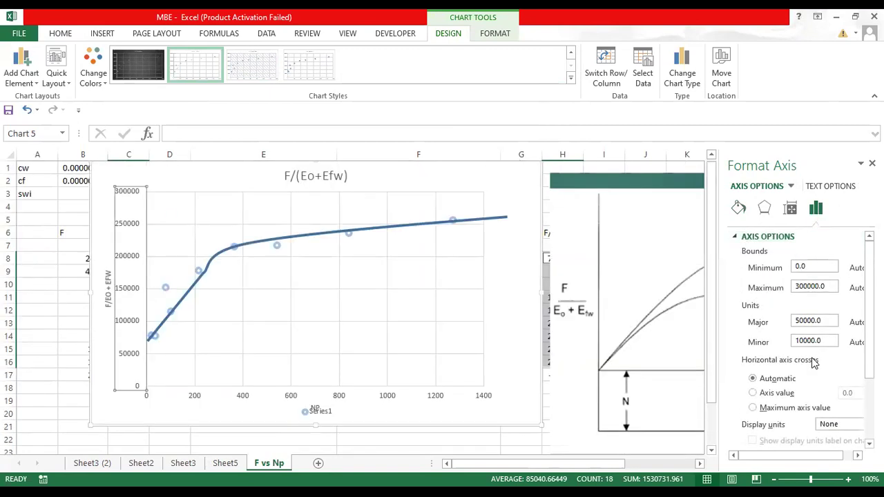
{"action": "scroll", "coordinate": [801, 345], "scroll_direction": "down", "scroll_amount": 3}
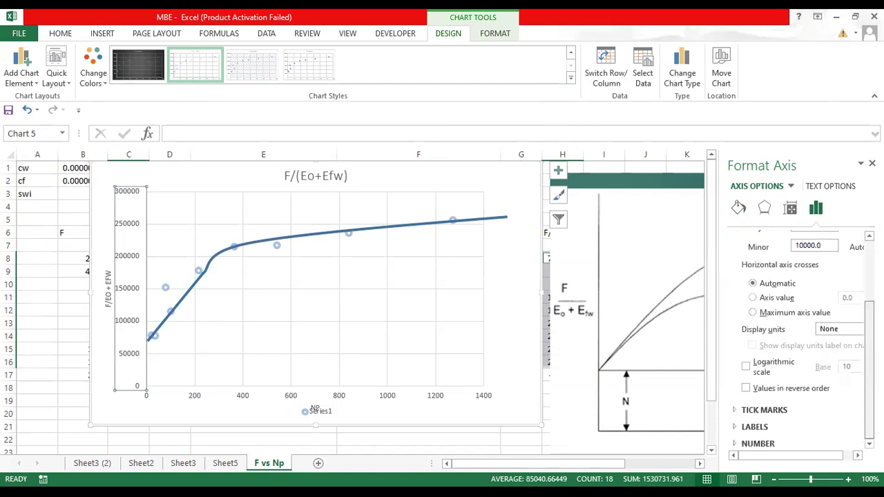
{"action": "left_click", "coordinate": [752, 427]}
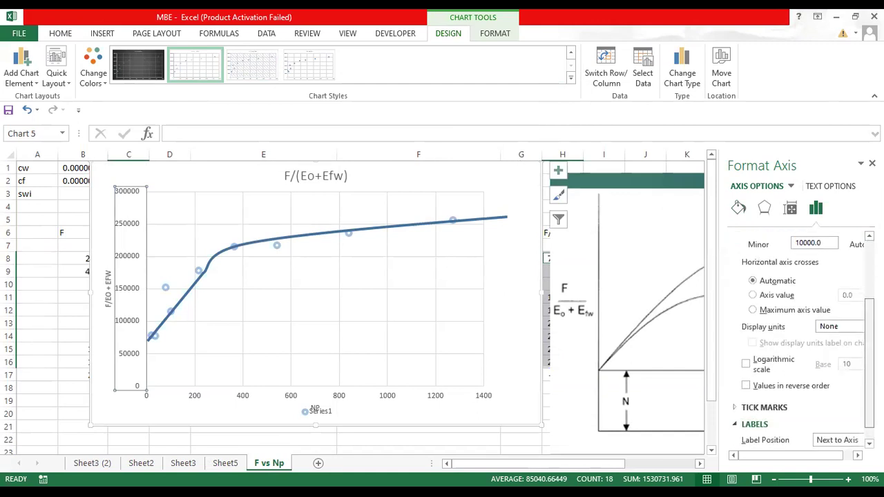
{"action": "scroll", "coordinate": [851, 412], "scroll_direction": "down", "scroll_amount": 1}
{"action": "left_click", "coordinate": [846, 420]}
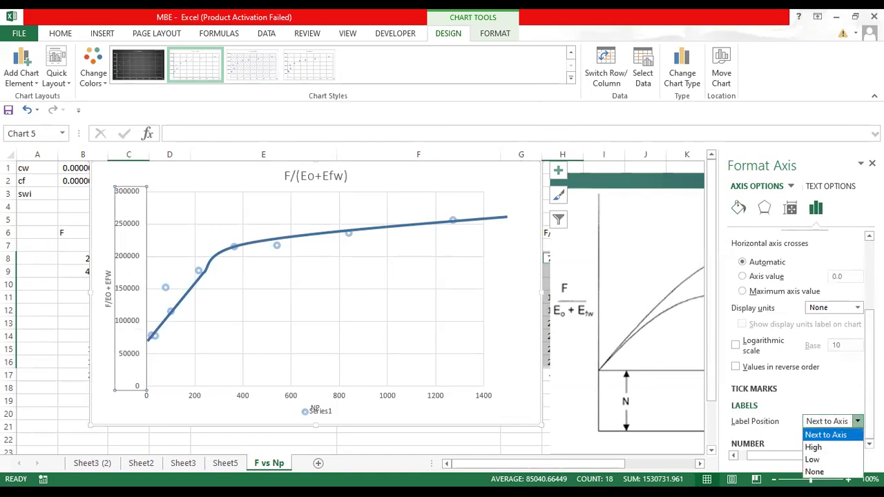
{"action": "left_click", "coordinate": [848, 403]}
Set the major tick mark type of the vertical axis to Cross
{"action": "left_click", "coordinate": [759, 388]}
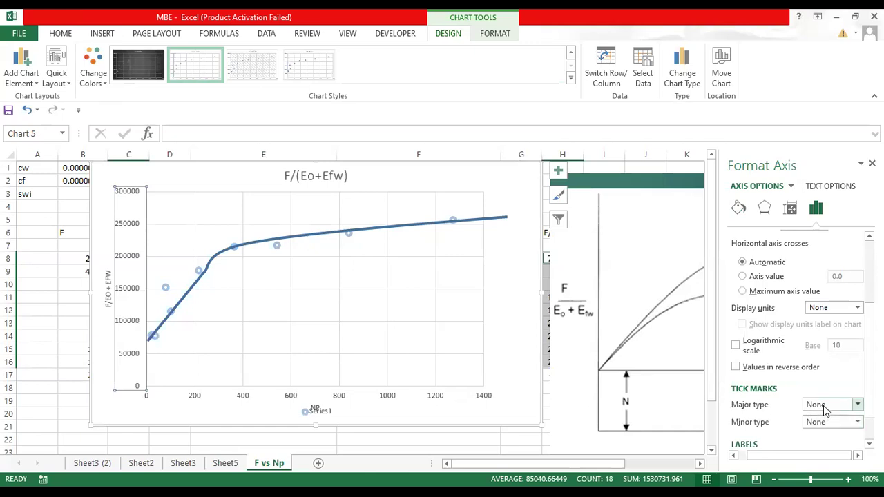
{"action": "left_click", "coordinate": [823, 405]}
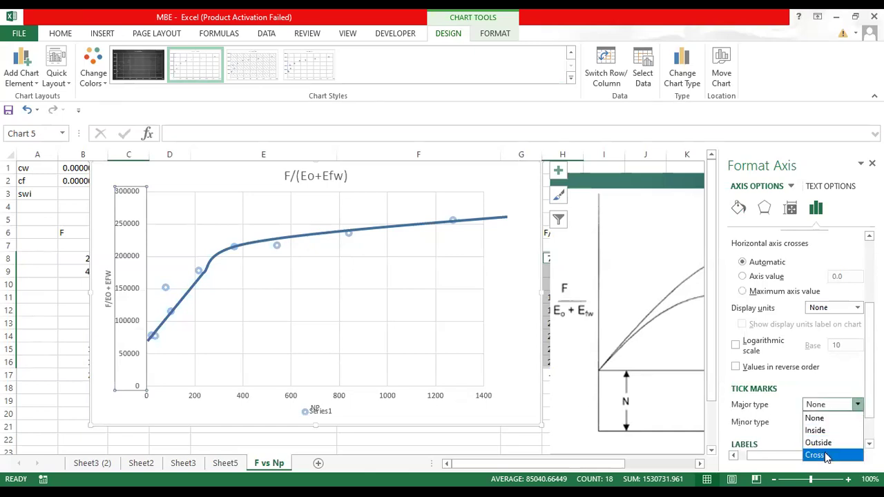
{"action": "left_click", "coordinate": [821, 455]}
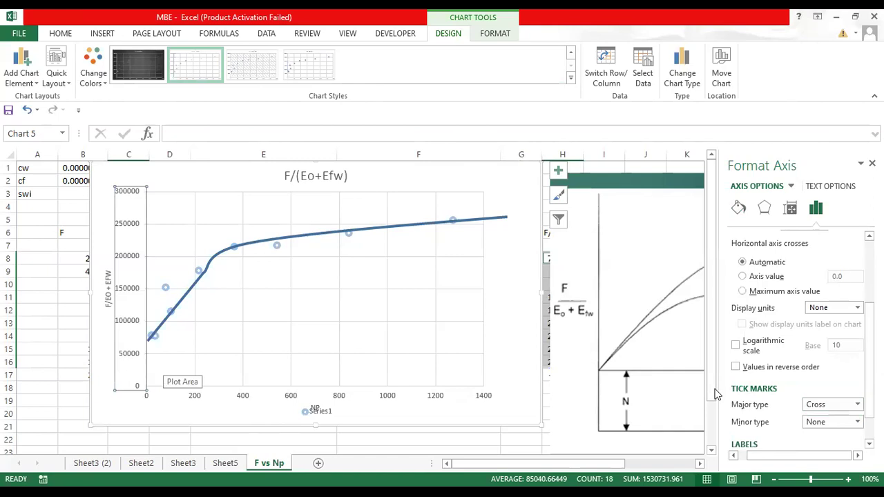
{"action": "left_click", "coordinate": [840, 405]}
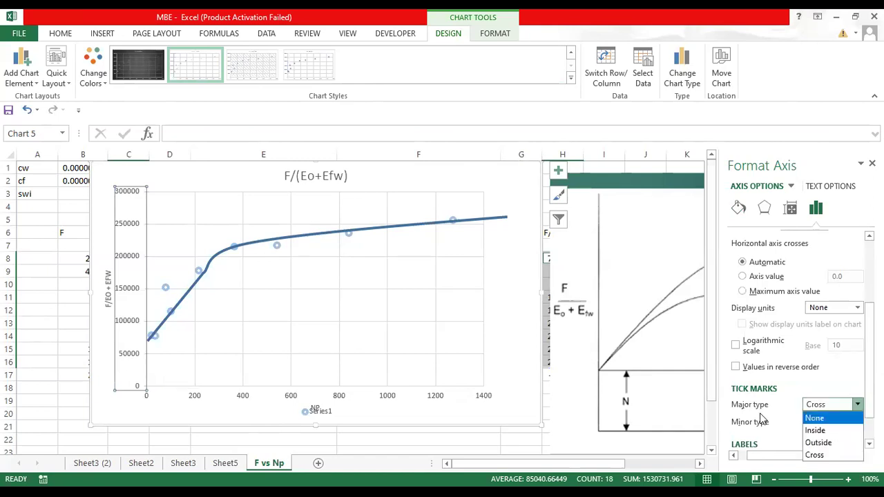
{"action": "key", "text": "Escape"}
Set the minor tick mark type of the chart's vertical axis to Cross
{"action": "left_click", "coordinate": [823, 422]}
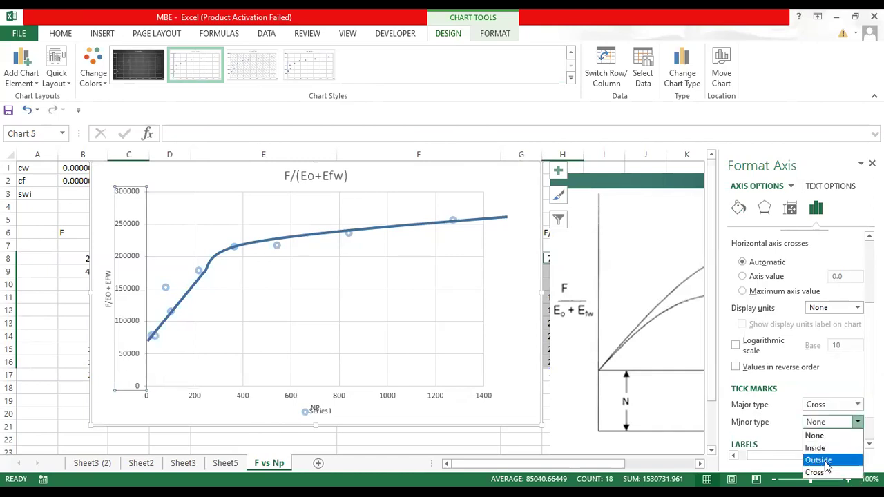
{"action": "left_click", "coordinate": [826, 473]}
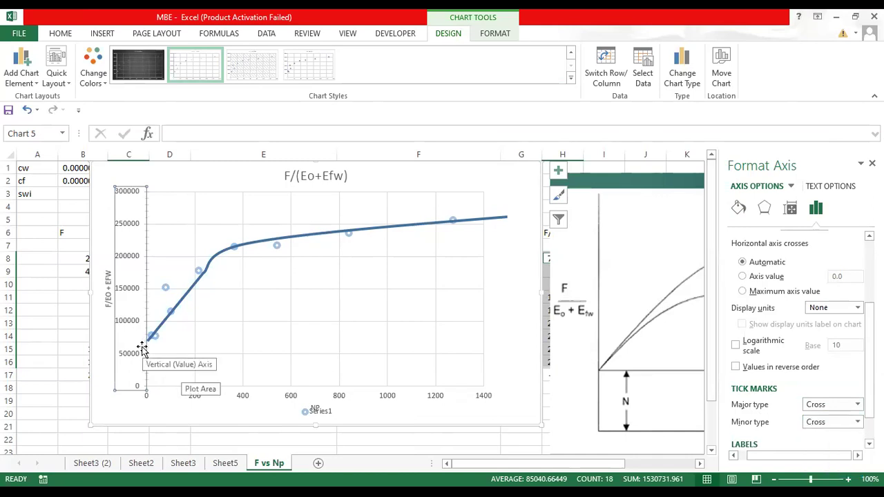
Draw a nearly horizontal arrow about 0.58" long pointing at the start of the curve near the vertical axis
{"action": "left_click", "coordinate": [848, 478]}
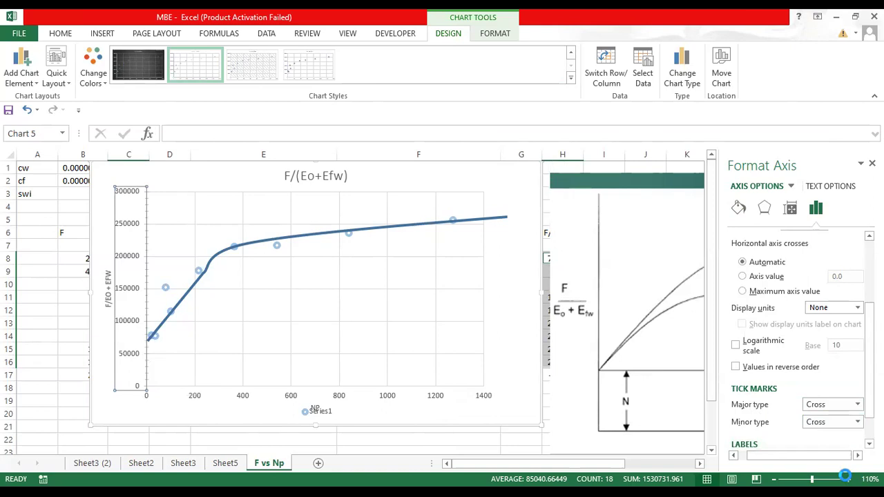
{"action": "left_click", "coordinate": [848, 478]}
{"action": "left_click", "coordinate": [848, 478]}
{"action": "left_click", "coordinate": [848, 479]}
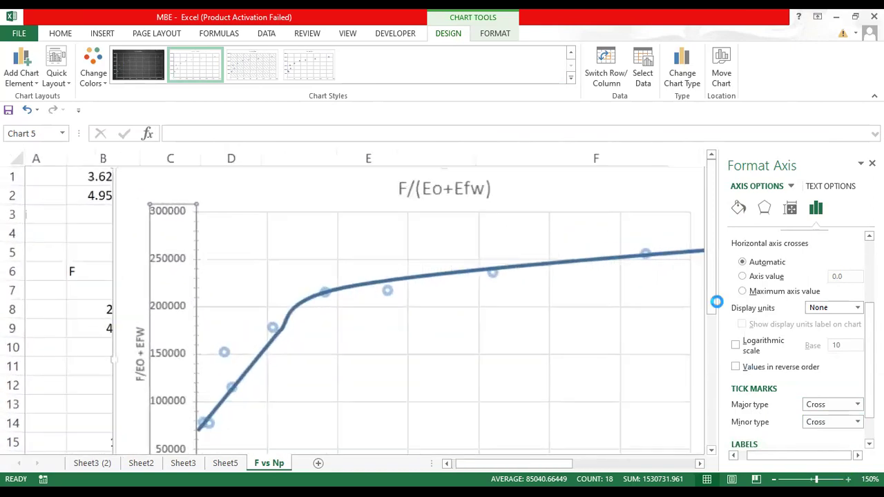
{"action": "left_click_drag", "start_coordinate": [712, 263], "coordinate": [715, 326]}
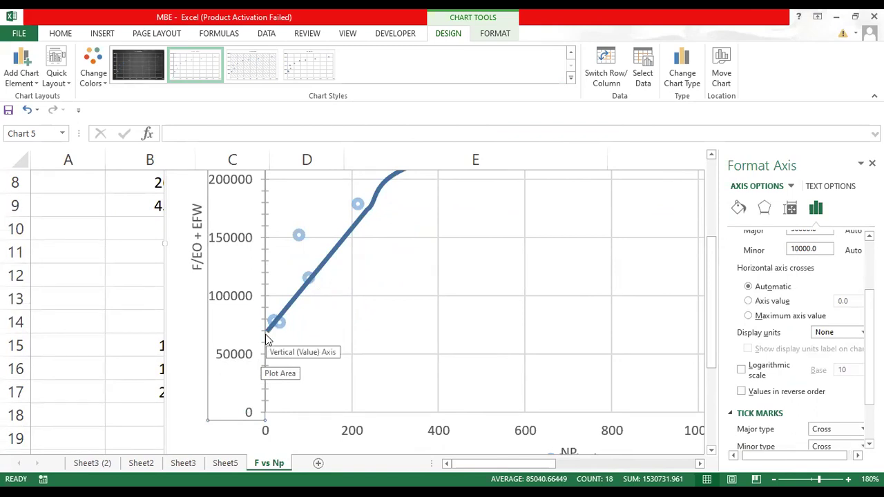
{"action": "left_click", "coordinate": [100, 35]}
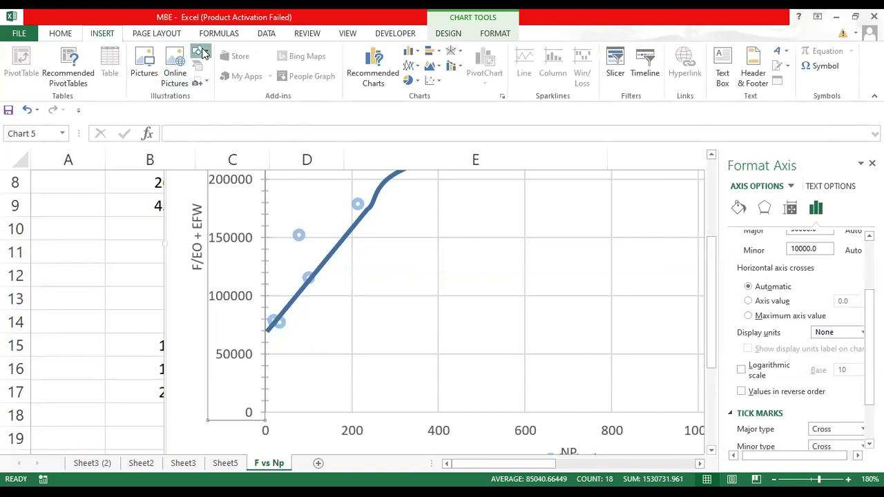
{"action": "left_click", "coordinate": [199, 51]}
{"action": "left_click", "coordinate": [211, 76]}
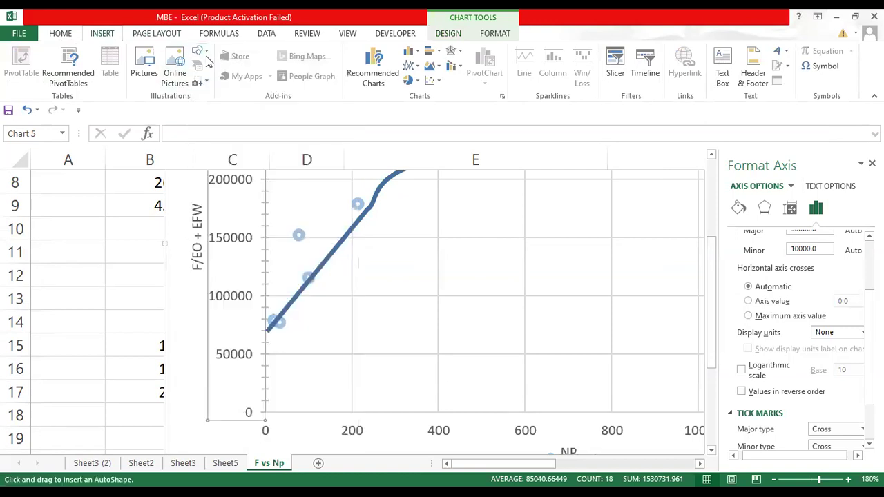
{"action": "left_click", "coordinate": [206, 57]}
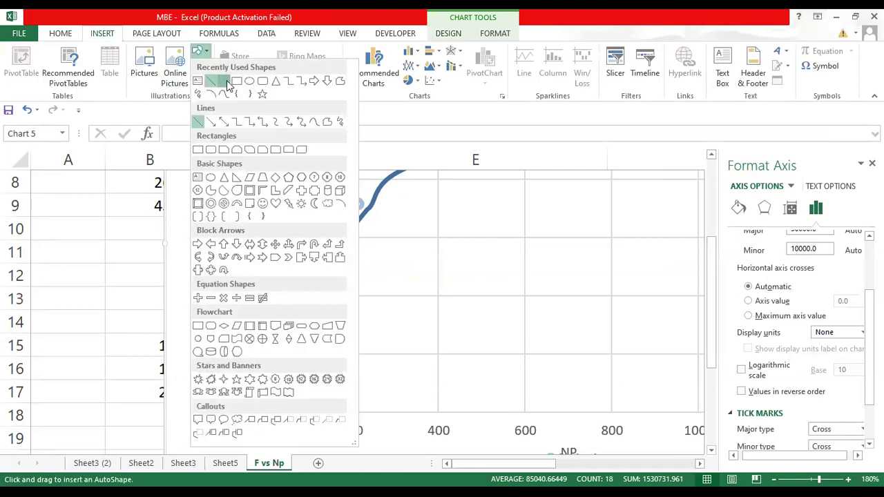
{"action": "left_click", "coordinate": [228, 83]}
{"action": "left_click_drag", "start_coordinate": [336, 328], "coordinate": [275, 331]}
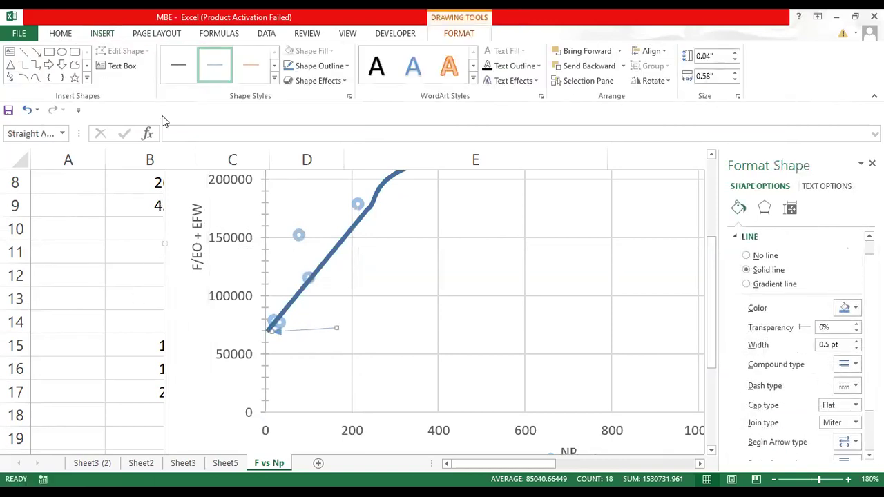
Add a text box reading "N = 70,000Mscf" and place it beside the arrow at the curve's intercept
{"action": "left_click", "coordinate": [110, 34]}
{"action": "left_click", "coordinate": [718, 77]}
{"action": "left_click", "coordinate": [226, 311]}
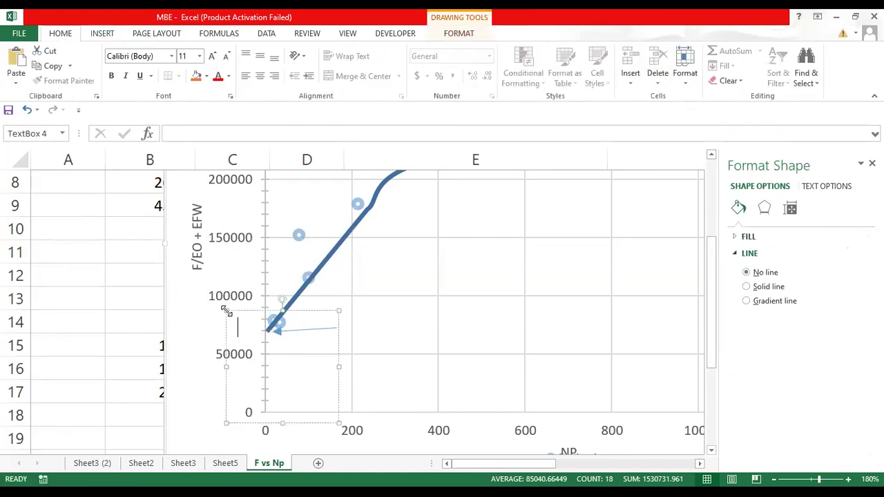
{"action": "type", "text": "N = 70,000mS"}
{"action": "key", "text": "BackSpace"}
{"action": "key", "text": "BackSpace"}
{"action": "type", "text": "Mscf"}
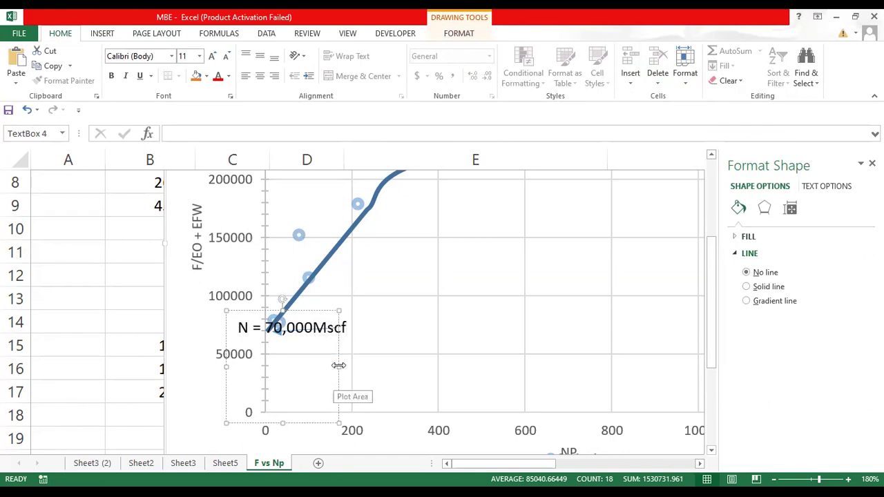
{"action": "left_click_drag", "start_coordinate": [321, 314], "coordinate": [374, 306]}
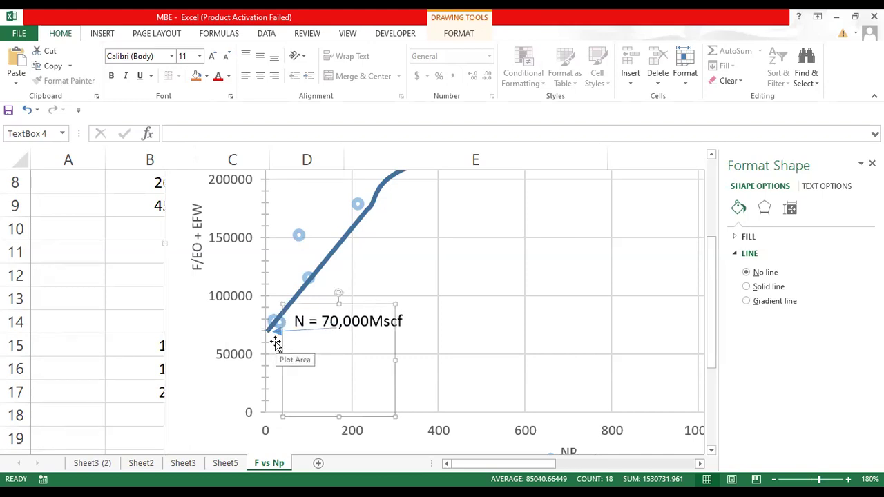
Compare the plotted curve and its N intercept with reference curves A, B and C in the picture beside the chart
{"action": "left_click", "coordinate": [613, 463]}
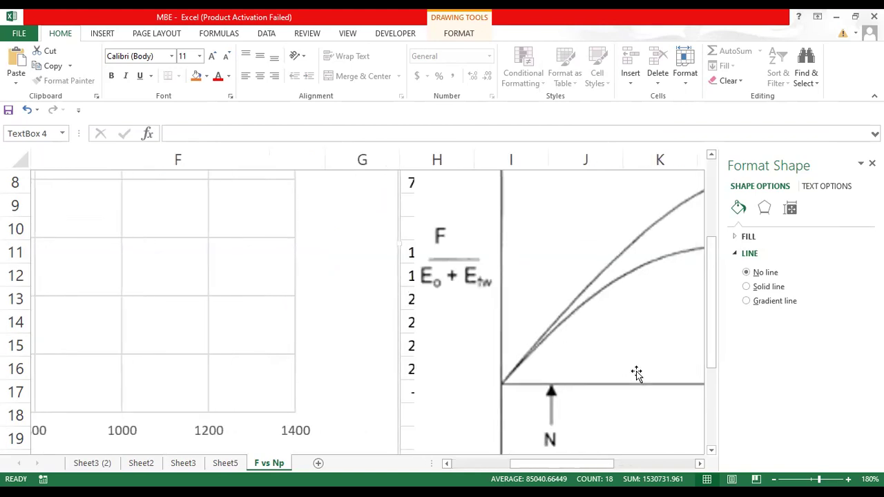
{"action": "scroll", "coordinate": [714, 356], "scroll_direction": "down", "scroll_amount": 1}
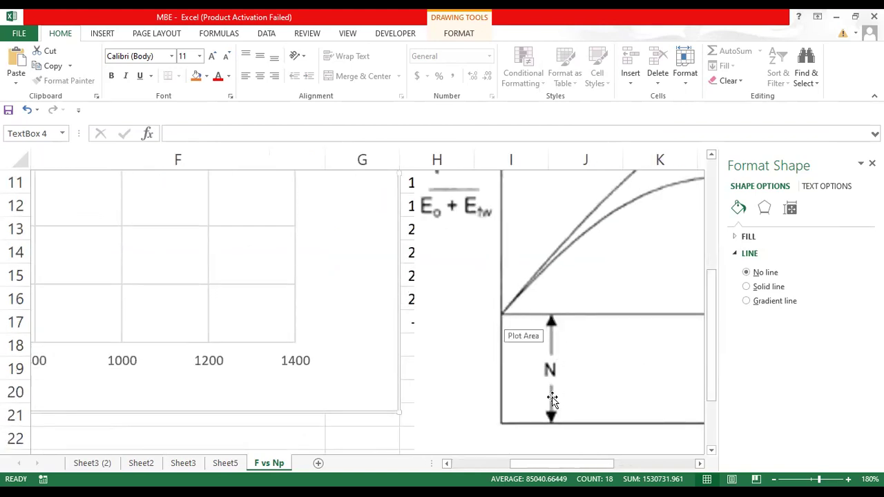
{"action": "left_click_drag", "start_coordinate": [573, 464], "coordinate": [332, 465]}
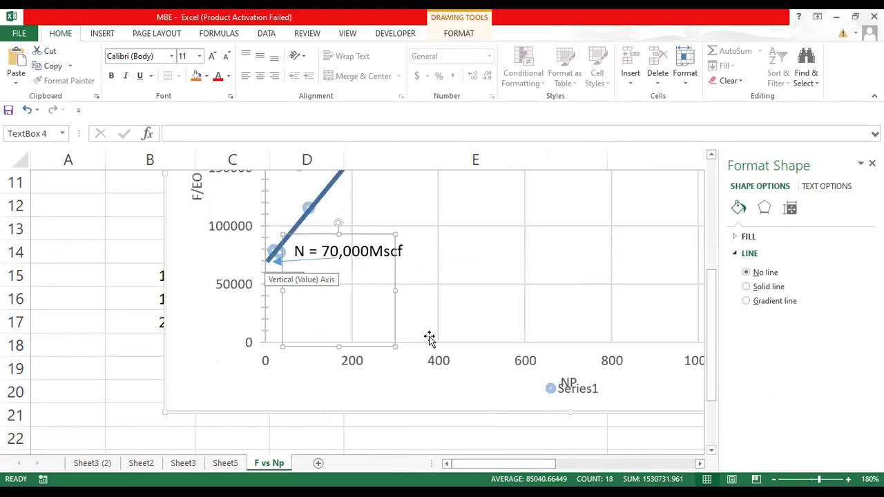
{"action": "scroll", "coordinate": [470, 343], "scroll_direction": "down", "scroll_amount": 3, "text": "ctrl"}
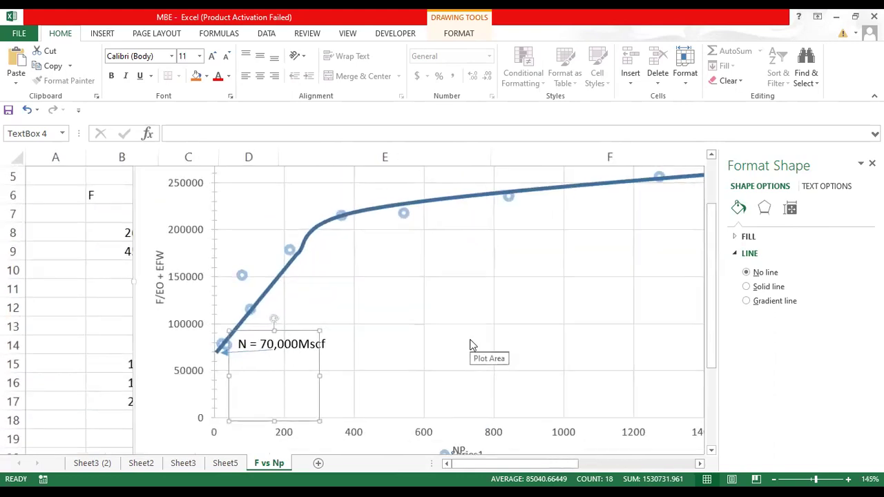
{"action": "scroll", "coordinate": [469, 343], "scroll_direction": "down", "scroll_amount": 1, "text": "ctrl"}
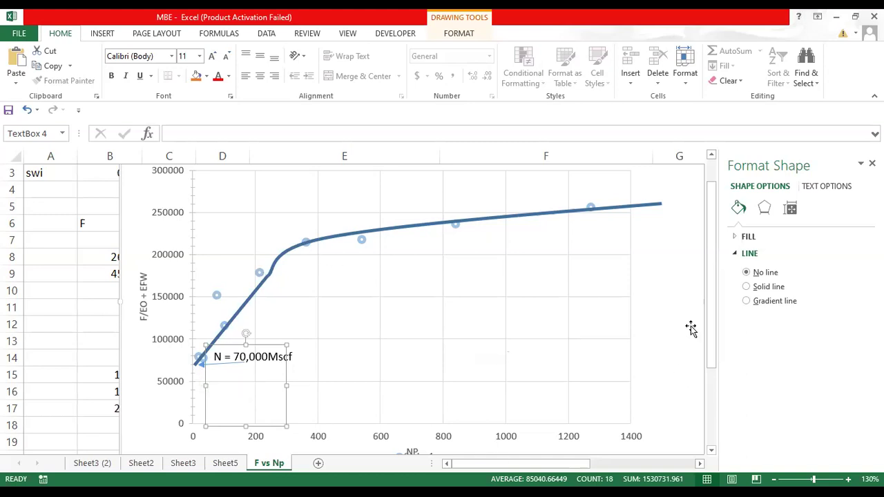
{"action": "scroll", "coordinate": [598, 417], "scroll_direction": "down", "scroll_amount": 1}
{"action": "left_click_drag", "start_coordinate": [578, 467], "coordinate": [675, 466]}
{"action": "left_click_drag", "start_coordinate": [711, 335], "coordinate": [711, 266]}
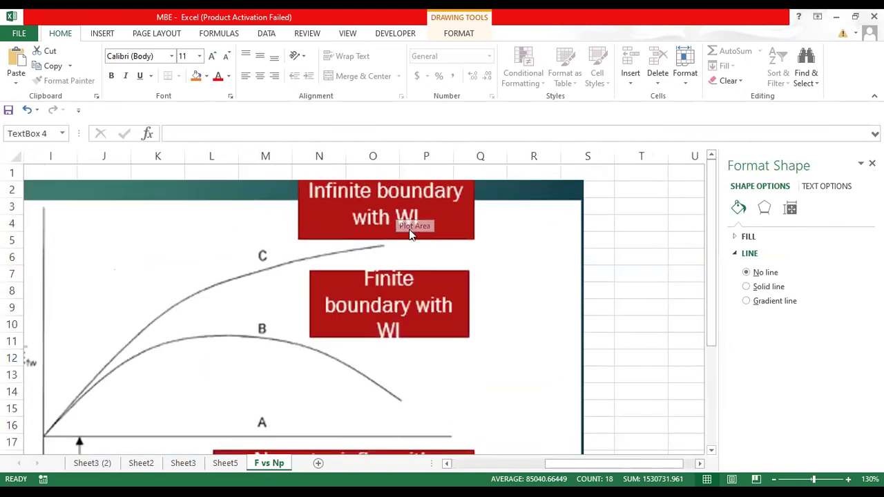
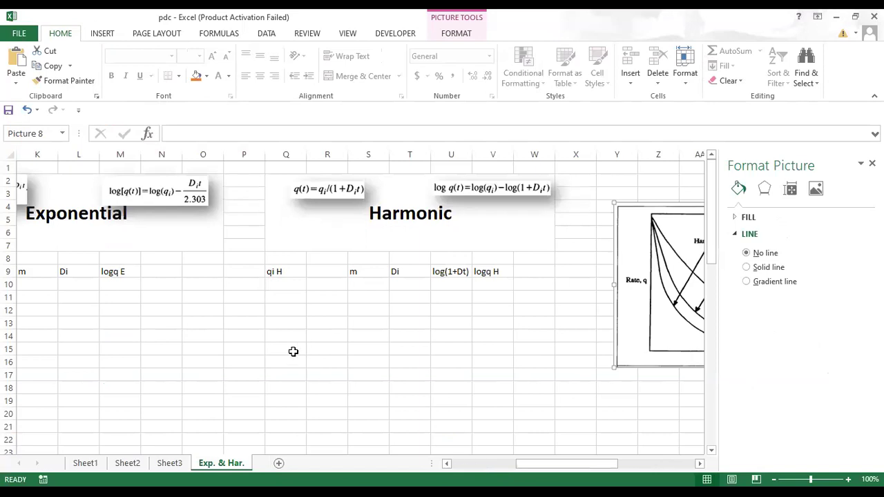
Review the T(days) and q (Mscf/d) columns on the Exp. & Har. sheet of the pdc workbook
{"action": "scroll", "coordinate": [293, 352], "scroll_direction": "left", "scroll_amount": 5}
{"action": "scroll", "coordinate": [495, 349], "scroll_direction": "down", "scroll_amount": 5}
{"action": "scroll", "coordinate": [495, 349], "scroll_direction": "up", "scroll_amount": 5}
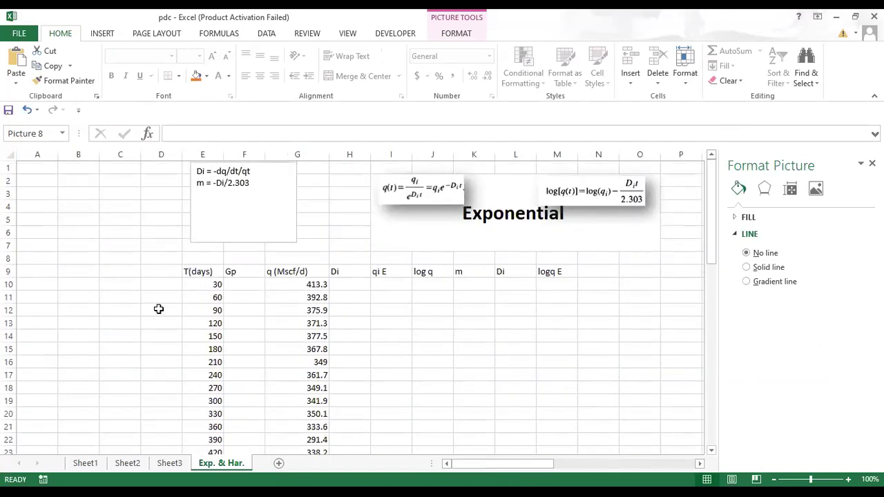
{"action": "left_click", "coordinate": [195, 272]}
{"action": "scroll", "coordinate": [213, 322], "scroll_direction": "down", "scroll_amount": 3}
{"action": "scroll", "coordinate": [213, 321], "scroll_direction": "down", "scroll_amount": 5}
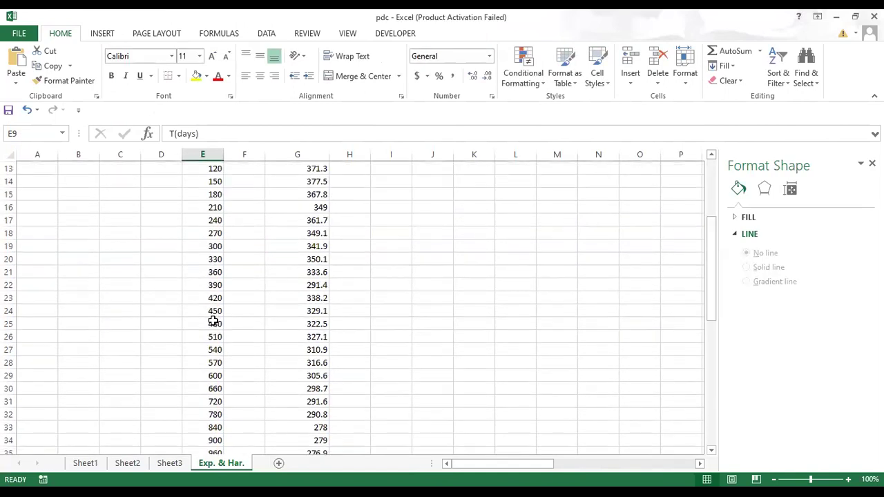
{"action": "scroll", "coordinate": [212, 321], "scroll_direction": "up", "scroll_amount": 7}
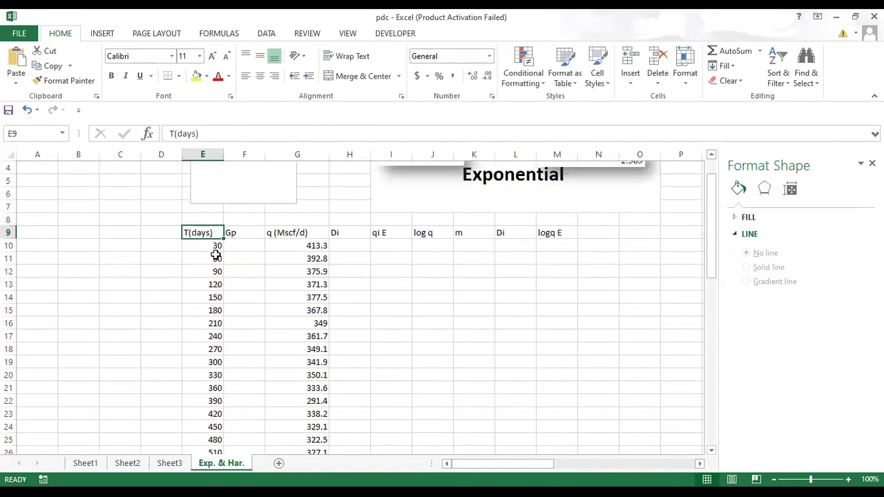
{"action": "scroll", "coordinate": [211, 317], "scroll_direction": "down", "scroll_amount": 14}
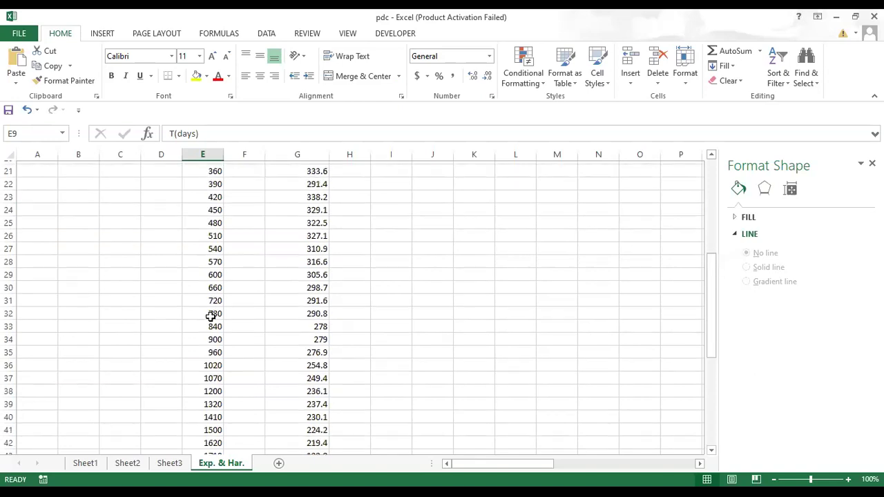
{"action": "scroll", "coordinate": [210, 316], "scroll_direction": "up", "scroll_amount": 15}
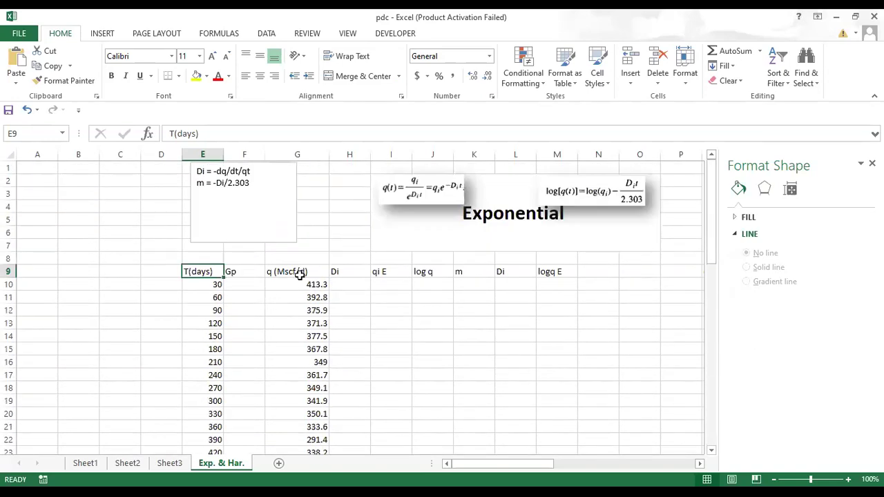
{"action": "left_click", "coordinate": [298, 273]}
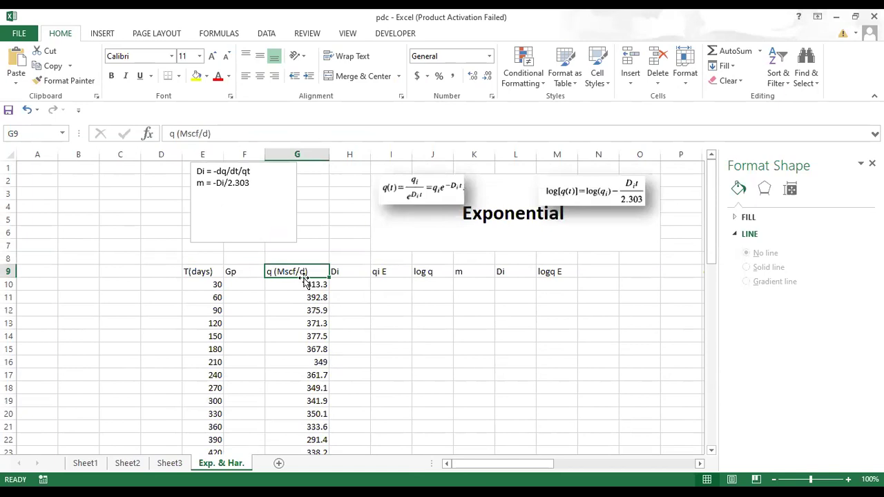
{"action": "left_click", "coordinate": [322, 283]}
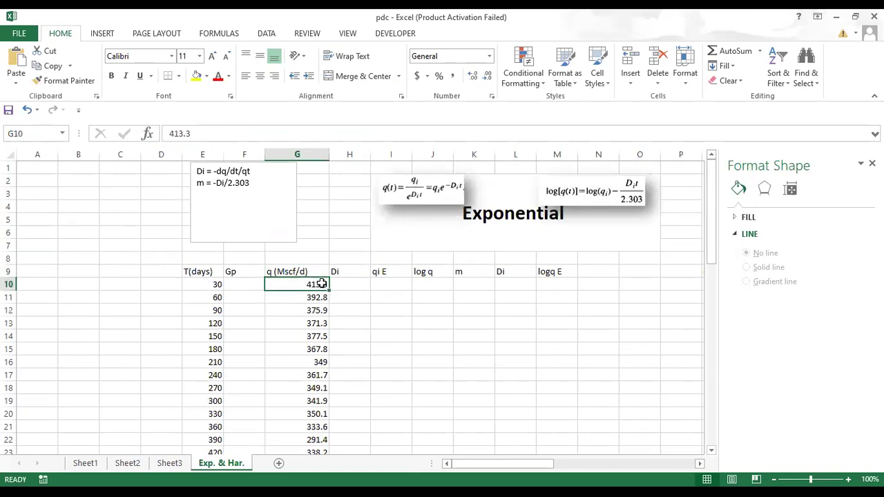
{"action": "scroll", "coordinate": [321, 284], "scroll_direction": "down", "scroll_amount": 10}
{"action": "scroll", "coordinate": [321, 283], "scroll_direction": "down", "scroll_amount": 7}
{"action": "scroll", "coordinate": [321, 284], "scroll_direction": "up", "scroll_amount": 6}
{"action": "scroll", "coordinate": [321, 283], "scroll_direction": "up", "scroll_amount": 11}
Insert a markers-only scatter chart from the full T(days) and q (Mscf/d) columns, including their headers
{"action": "left_click", "coordinate": [214, 271]}
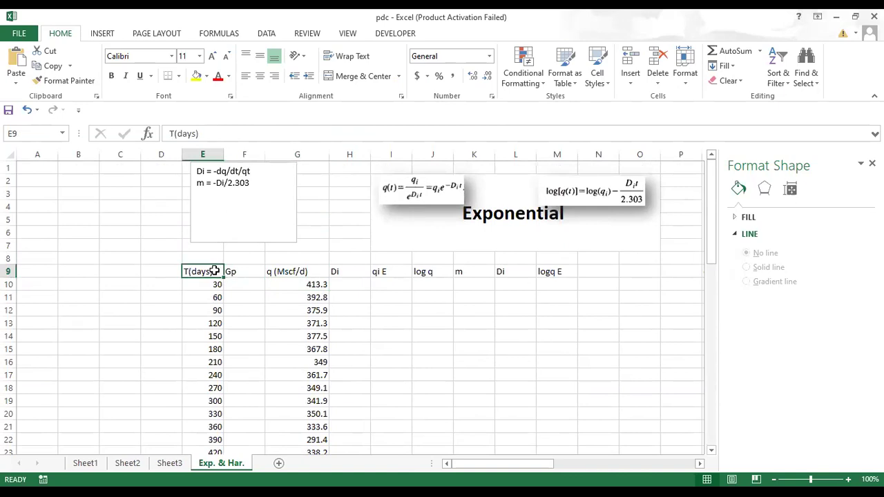
{"action": "key", "text": "ctrl+shift+Down"}
{"action": "scroll", "coordinate": [394, 277], "scroll_direction": "up", "scroll_amount": 12}
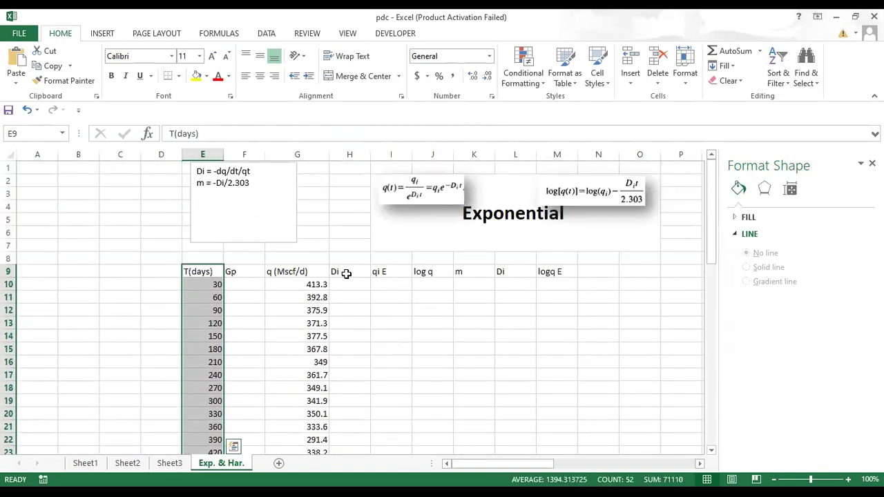
{"action": "left_click", "coordinate": [313, 271], "text": "ctrl"}
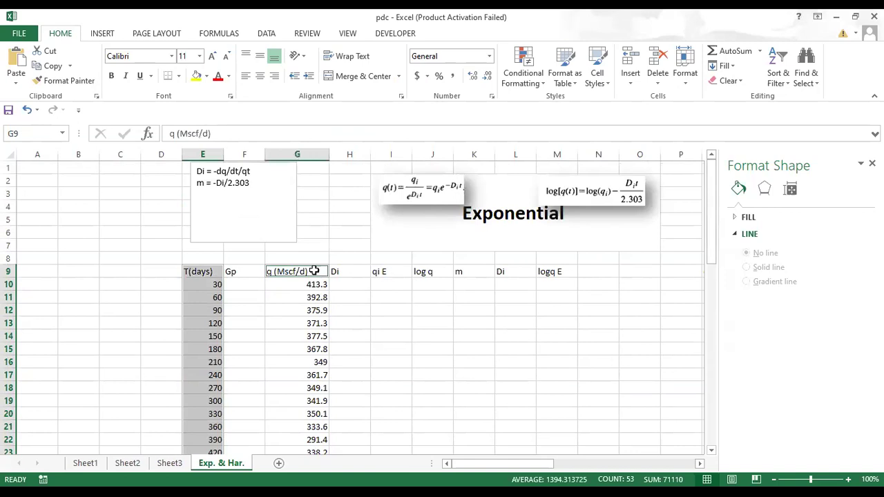
{"action": "key", "text": "ctrl+shift+Down"}
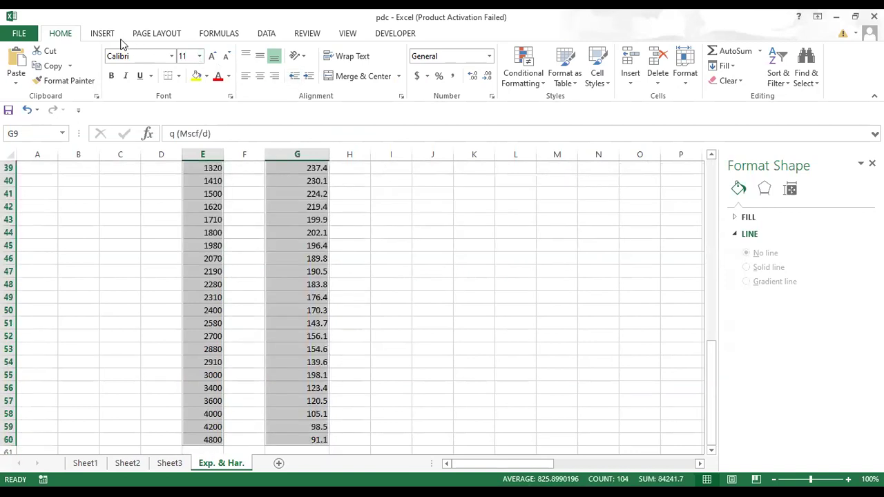
{"action": "left_click", "coordinate": [97, 35]}
{"action": "left_click", "coordinate": [433, 82]}
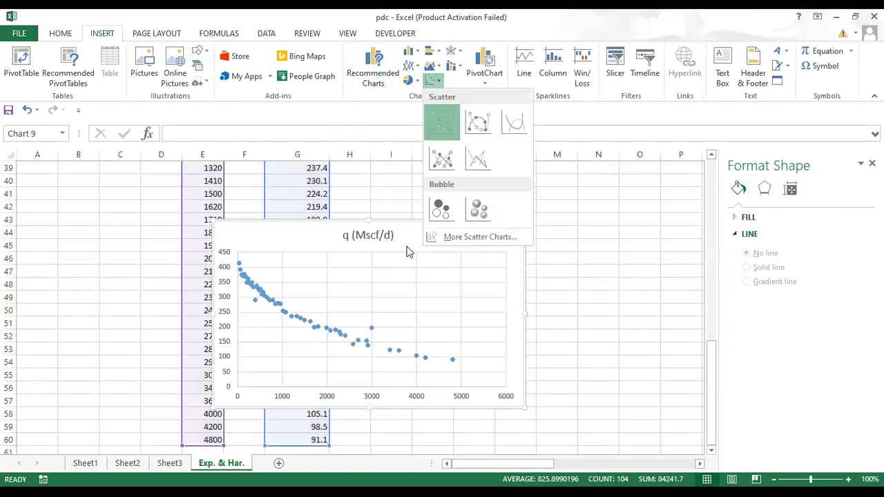
{"action": "left_click", "coordinate": [442, 122]}
Enlarge the q (Mscf/d) chart to span about columns C to O and reposition it lower on the sheet
{"action": "left_click_drag", "start_coordinate": [375, 217], "coordinate": [322, 192]}
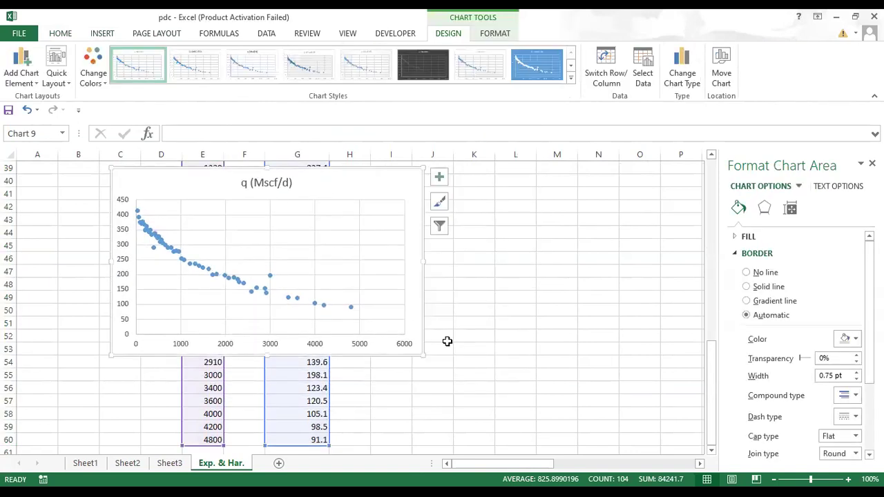
{"action": "mouse_move", "coordinate": [422, 355]}
{"action": "left_mouse_down"}
{"action": "mouse_move", "coordinate": [525, 387]}
{"action": "mouse_move", "coordinate": [631, 447]}
{"action": "left_mouse_up"}
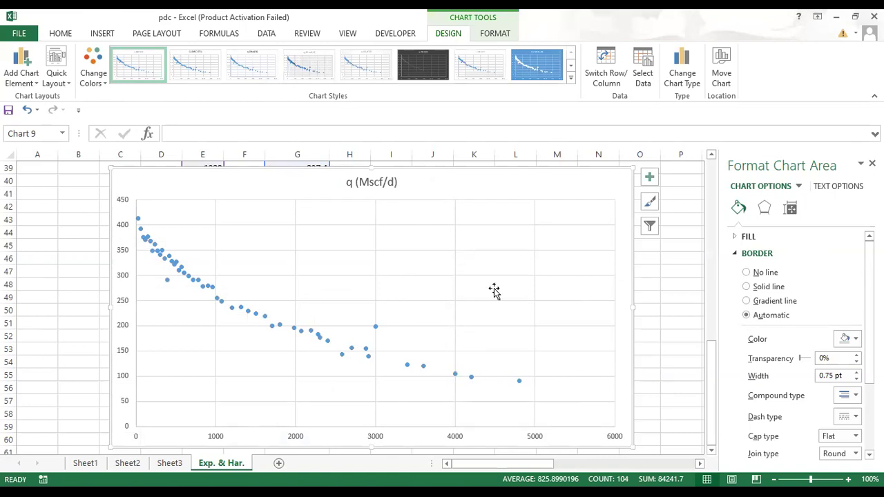
{"action": "left_click_drag", "start_coordinate": [452, 191], "coordinate": [448, 279]}
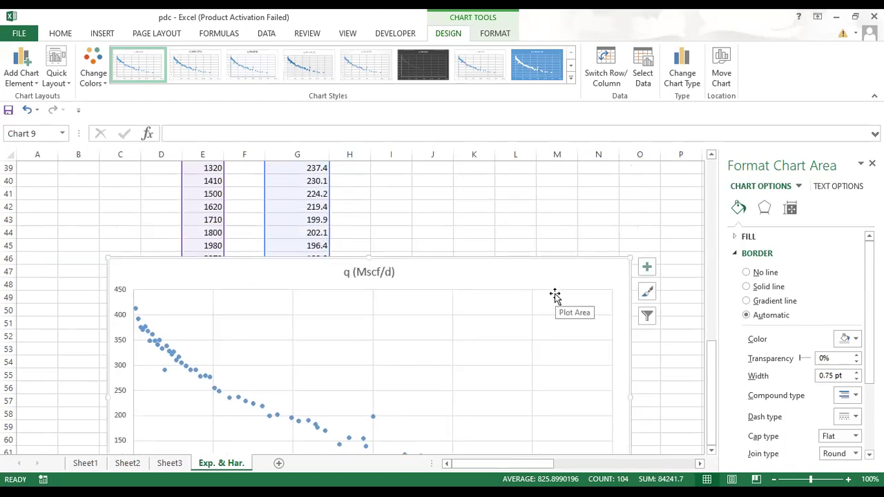
{"action": "scroll", "coordinate": [555, 295], "scroll_direction": "down", "scroll_amount": 1}
{"action": "scroll", "coordinate": [554, 295], "scroll_direction": "up", "scroll_amount": 7}
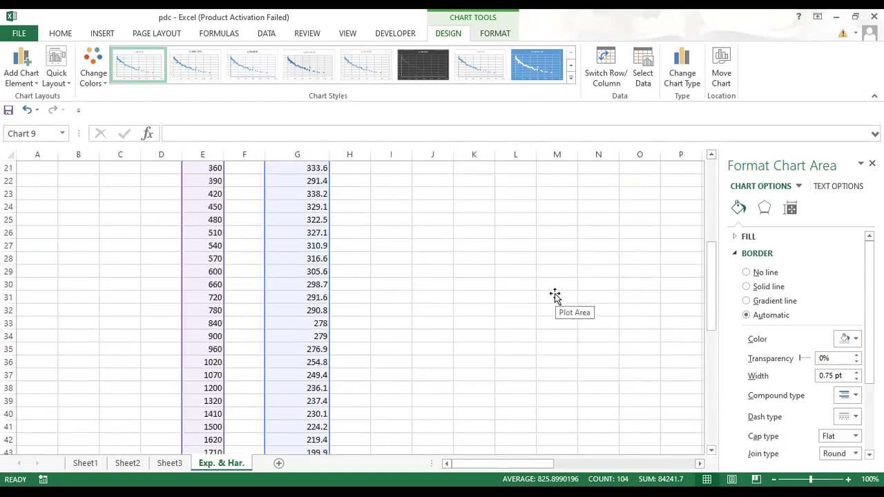
Move the q (Mscf/d) chart down the sheet so it sits just below the last row of the data columns
{"action": "scroll", "coordinate": [555, 295], "scroll_direction": "down", "scroll_amount": 7}
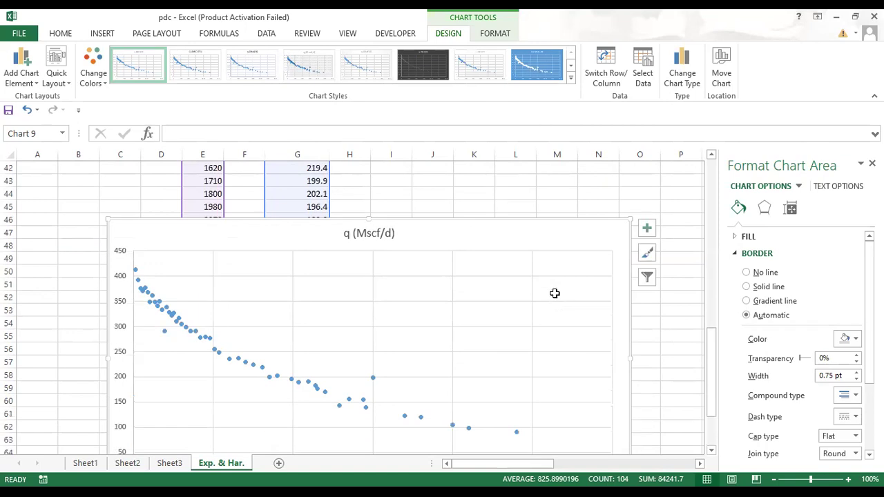
{"action": "scroll", "coordinate": [555, 293], "scroll_direction": "up", "scroll_amount": 14}
{"action": "scroll", "coordinate": [554, 294], "scroll_direction": "down", "scroll_amount": 14}
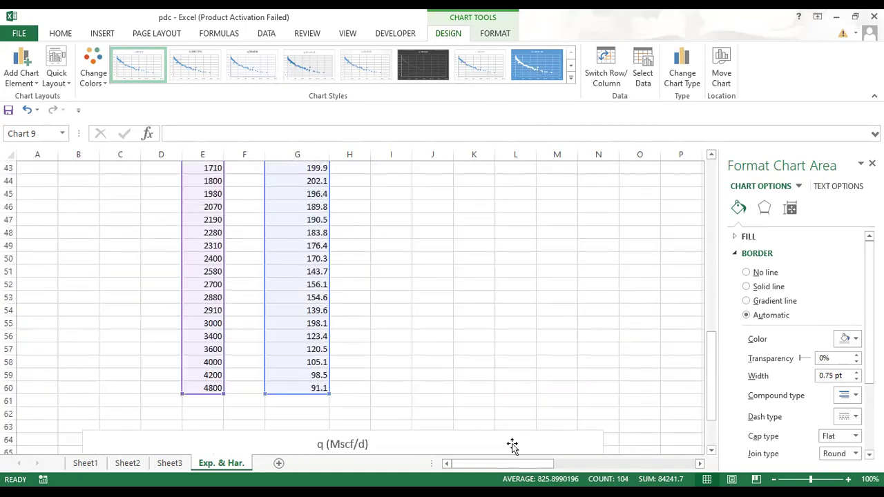
{"action": "scroll", "coordinate": [501, 322], "scroll_direction": "down", "scroll_amount": 3}
{"action": "scroll", "coordinate": [501, 322], "scroll_direction": "up", "scroll_amount": 16}
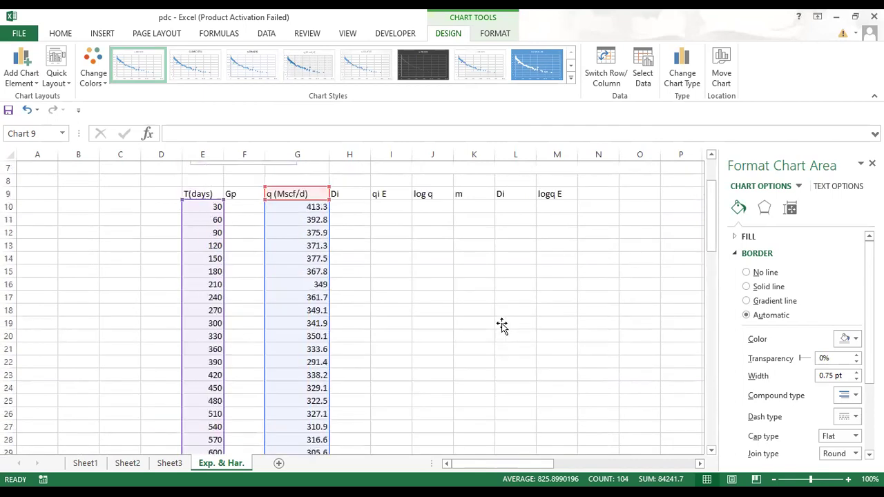
Examine the exponential decline equation, the first q (Mscf/d) value and the Di definition in the text box above the table
{"action": "scroll", "coordinate": [448, 262], "scroll_direction": "up", "scroll_amount": 1}
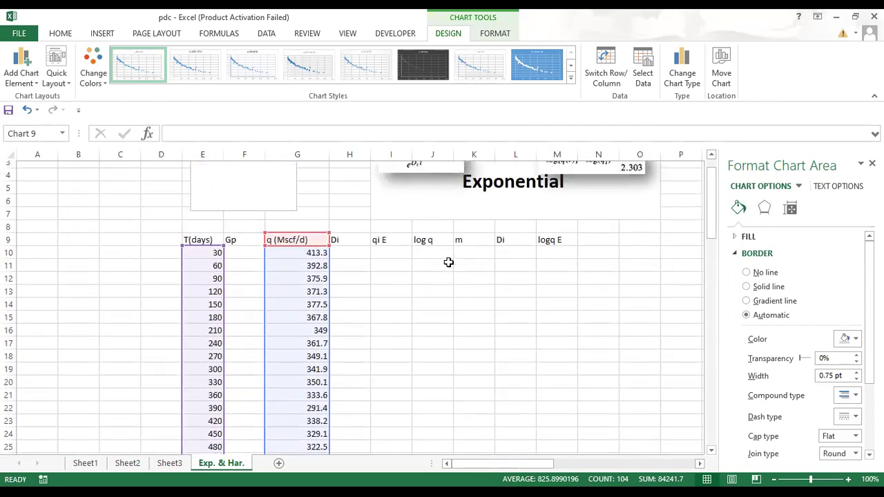
{"action": "left_click", "coordinate": [427, 196]}
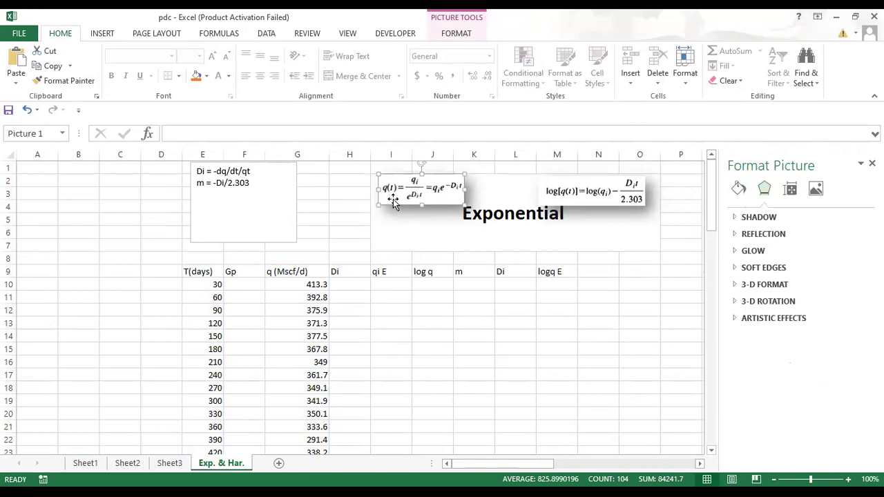
{"action": "left_click", "coordinate": [379, 276]}
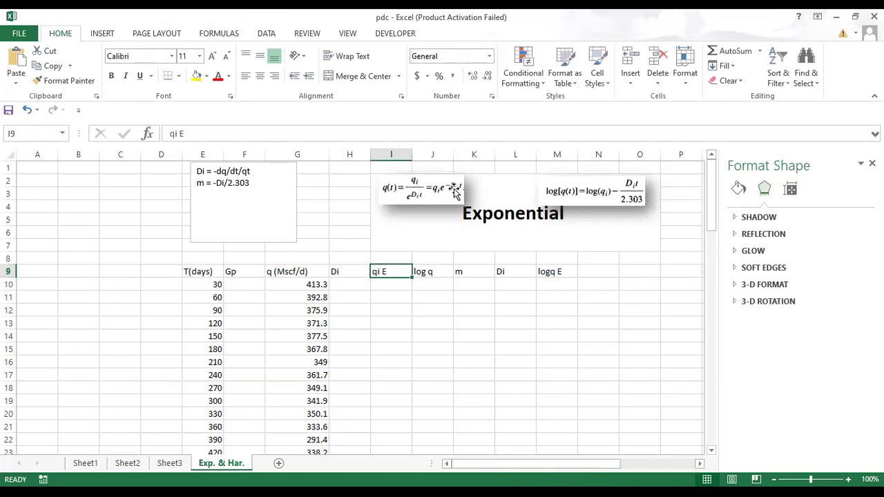
{"action": "left_click", "coordinate": [320, 284]}
{"action": "double_click", "coordinate": [319, 285]}
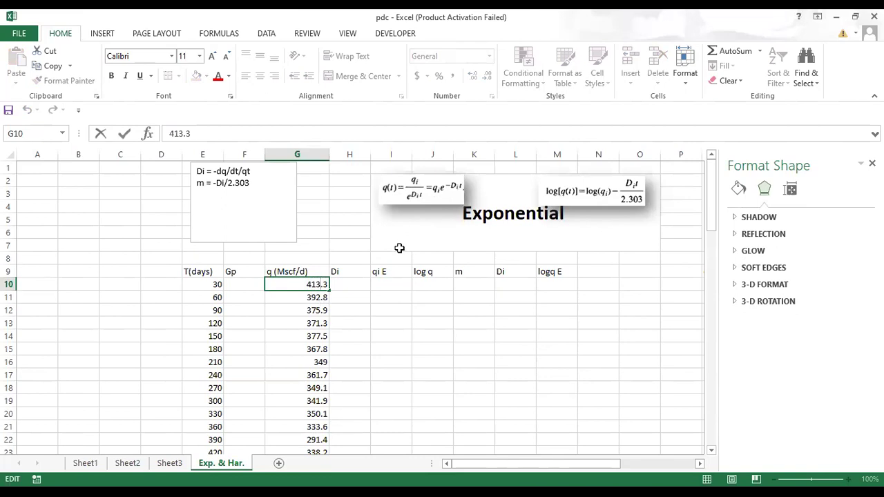
{"action": "left_click", "coordinate": [359, 281]}
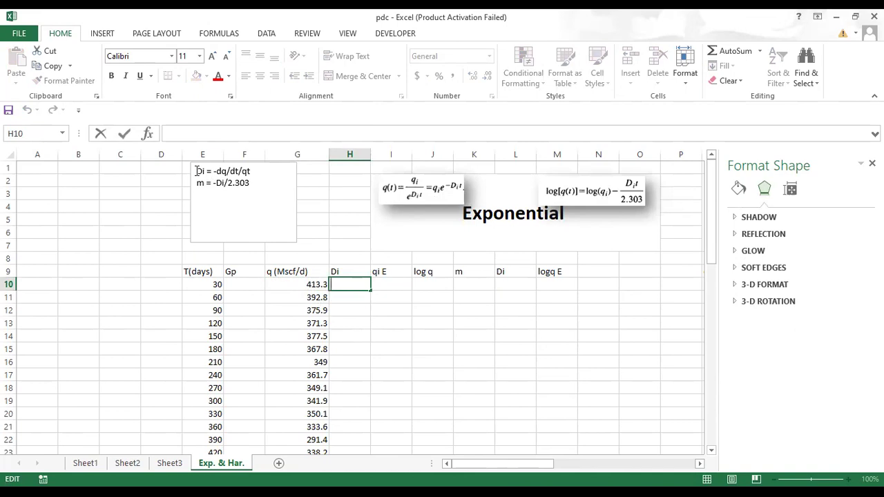
{"action": "triple_click", "coordinate": [232, 170]}
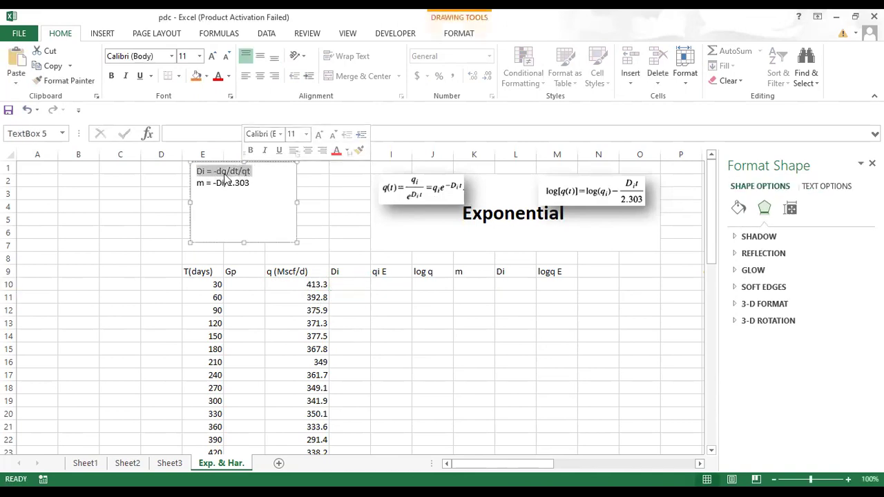
{"action": "left_click", "coordinate": [227, 172]}
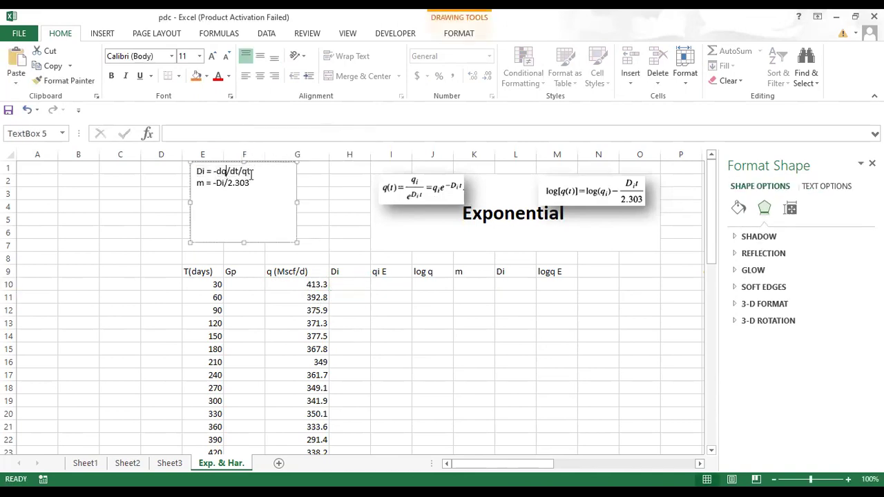
Calculate the initial decline rate Di in H10 with the formula =-(G10-G11)/(E10-E11)/G11
{"action": "left_click", "coordinate": [337, 283]}
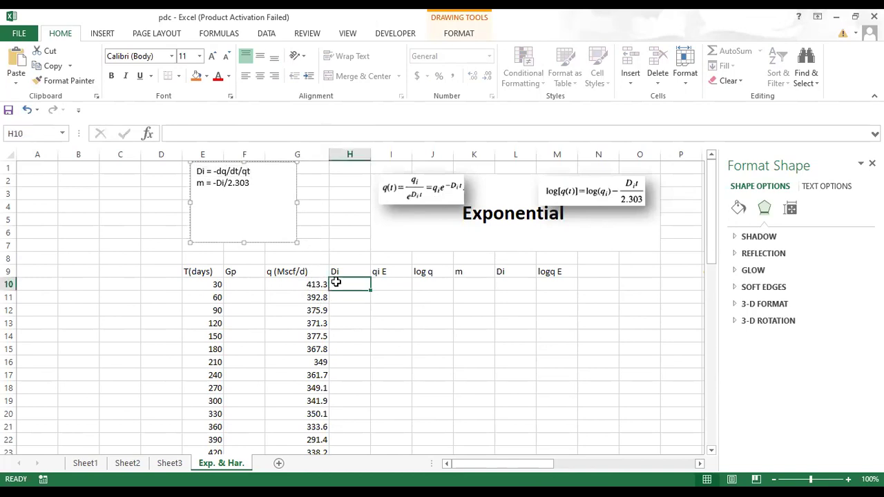
{"action": "type", "text": "="}
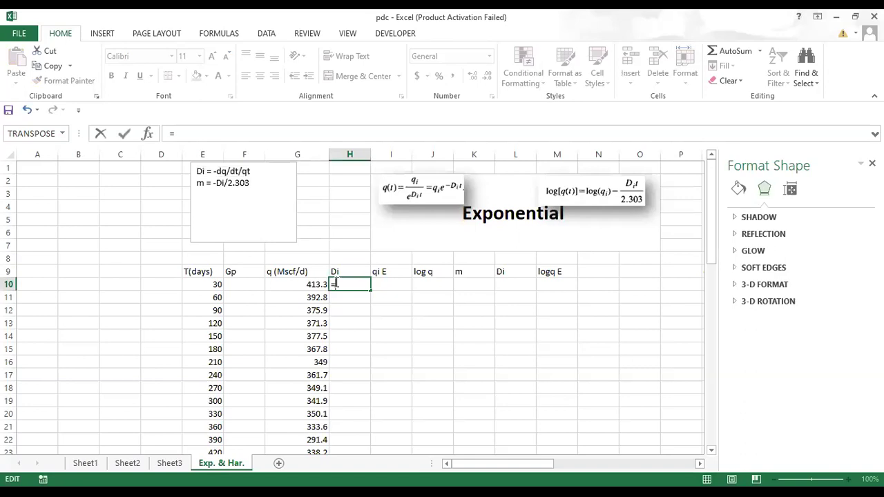
{"action": "type", "text": "-("}
{"action": "left_click", "coordinate": [317, 283]}
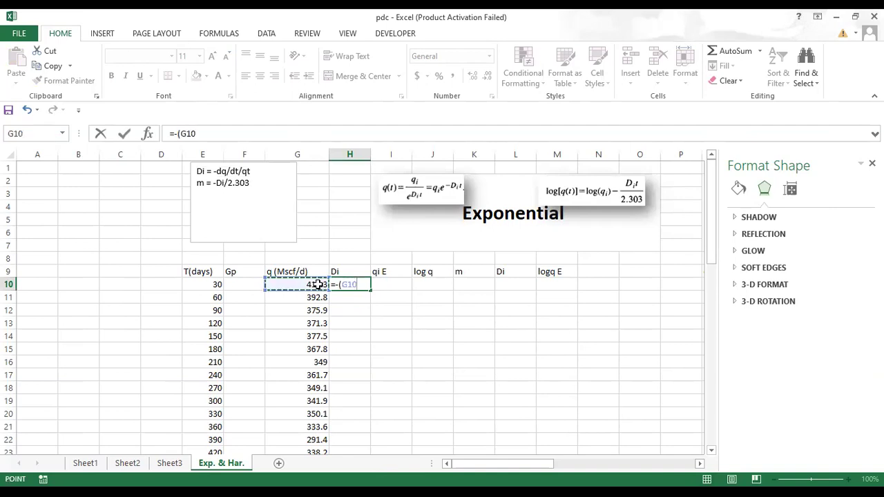
{"action": "type", "text": "-"}
{"action": "left_click", "coordinate": [323, 297]}
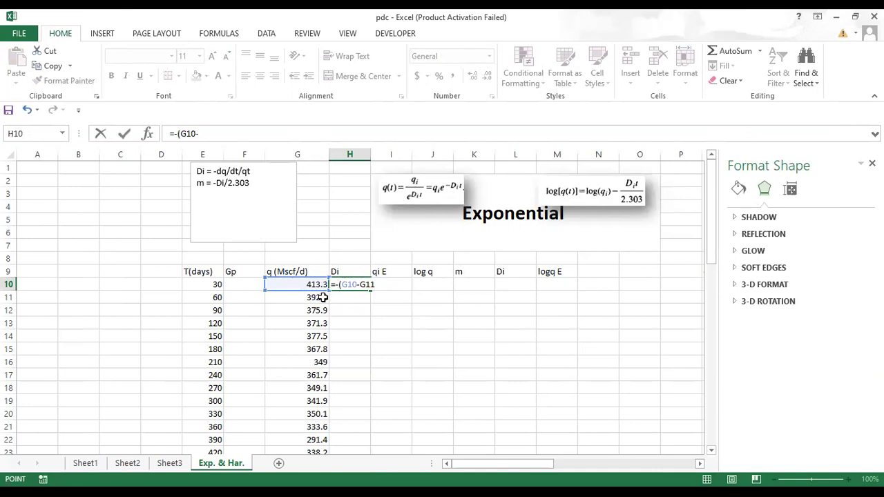
{"action": "type", "text": ")"}
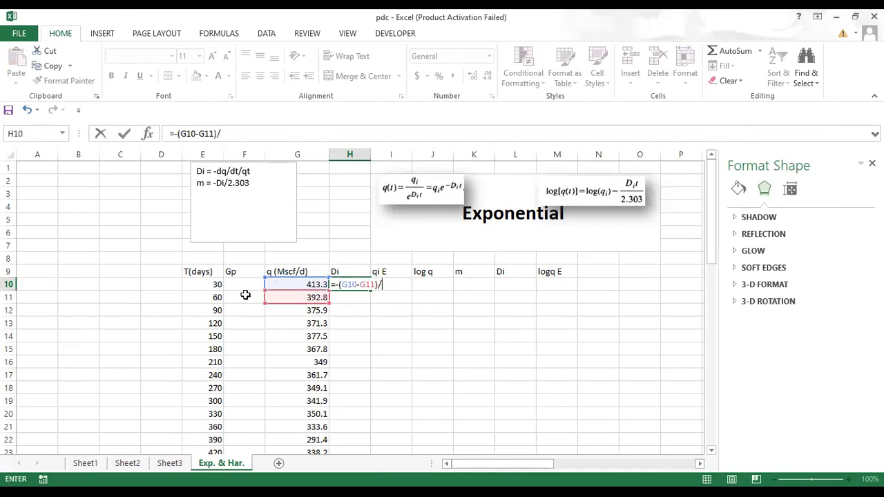
{"action": "type", "text": "/("}
{"action": "left_click", "coordinate": [208, 285]}
{"action": "type", "text": "-"}
{"action": "left_click", "coordinate": [209, 297]}
{"action": "type", "text": ")/"}
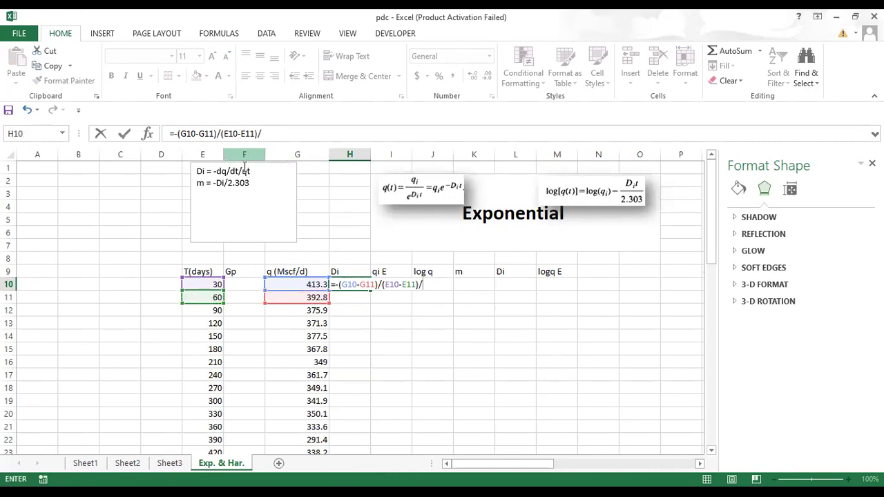
{"action": "left_click", "coordinate": [318, 297]}
{"action": "key", "text": "Return"}
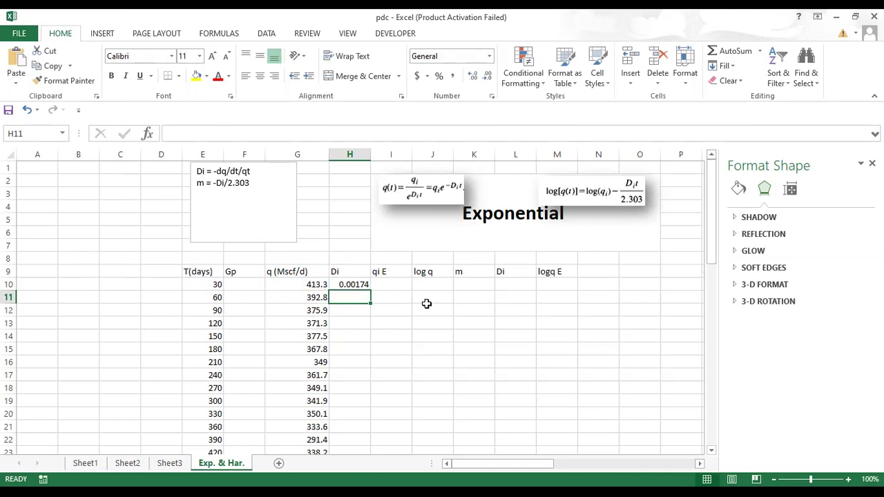
Calculate the exponential rate qi E in I10 with =G10*EXP(-$H$10*E10), keeping the Di reference absolute
{"action": "double_click", "coordinate": [395, 283]}
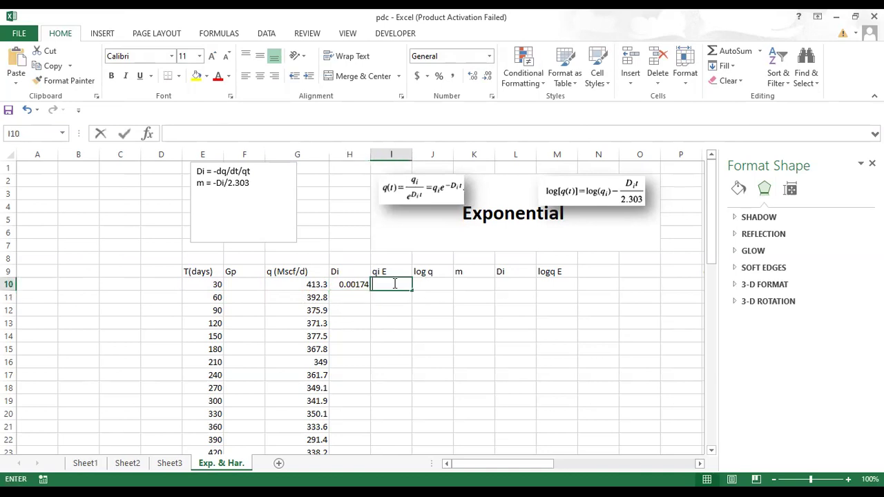
{"action": "type", "text": "="}
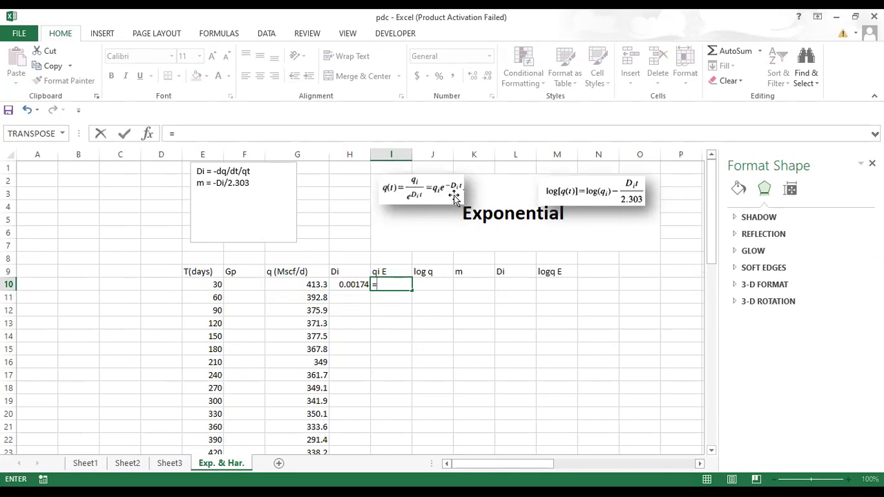
{"action": "left_click", "coordinate": [320, 284]}
{"action": "type", "text": "*"}
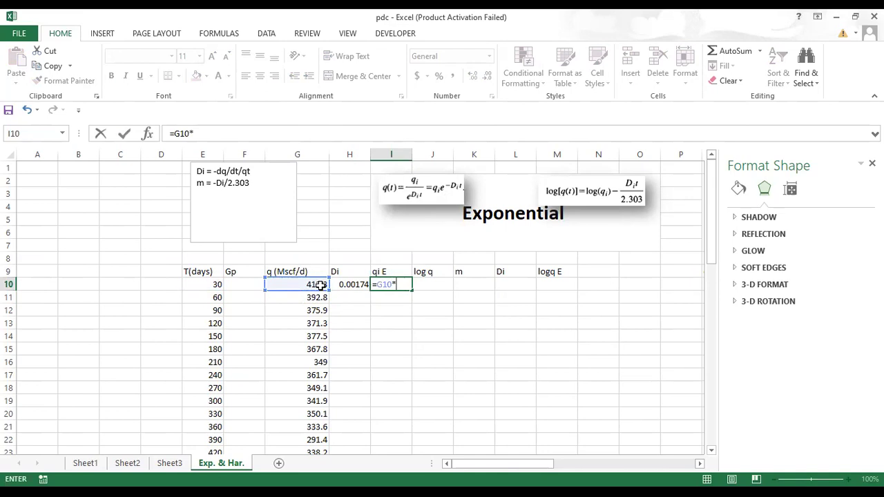
{"action": "type", "text": "ex"}
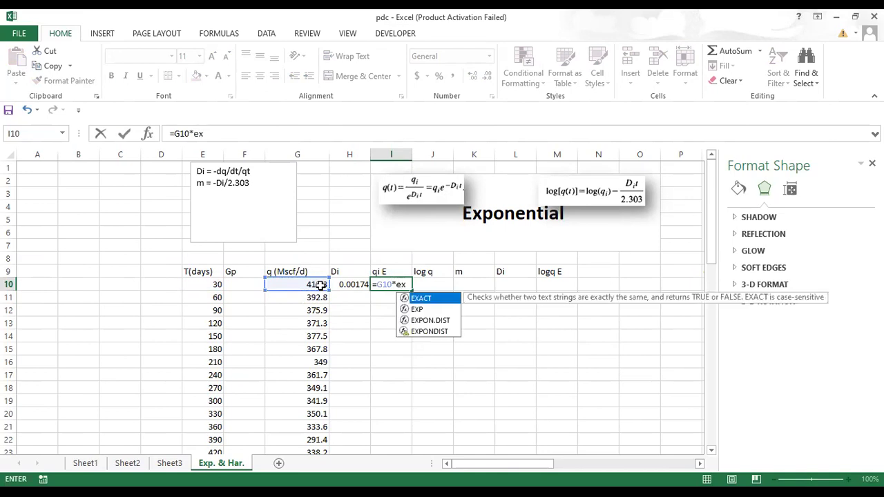
{"action": "type", "text": "p"}
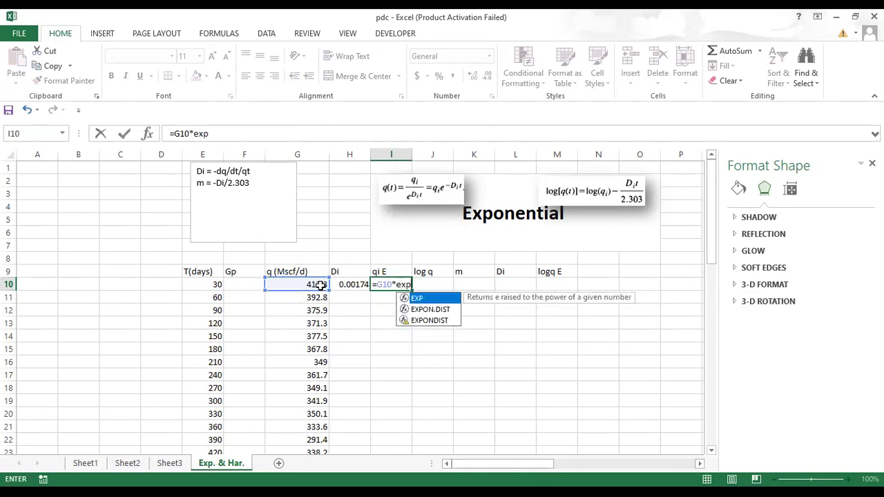
{"action": "type", "text": "("}
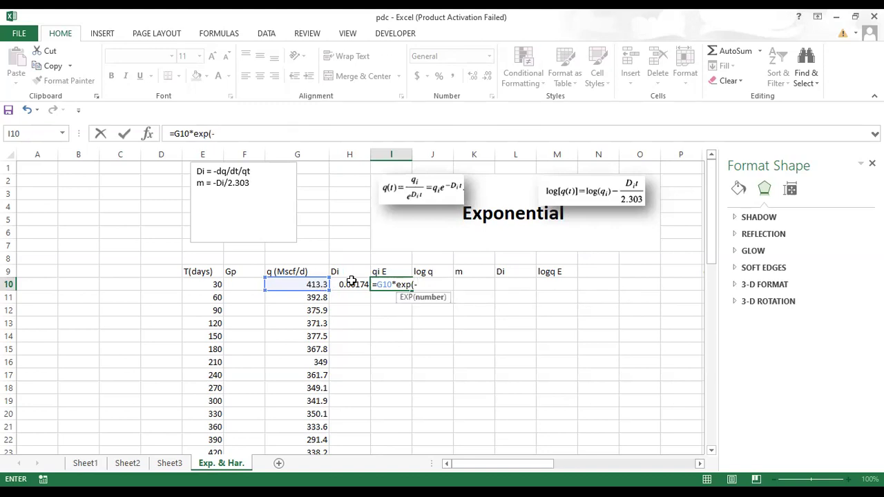
{"action": "type", "text": "-"}
{"action": "left_click", "coordinate": [355, 284]}
{"action": "type", "text": "*"}
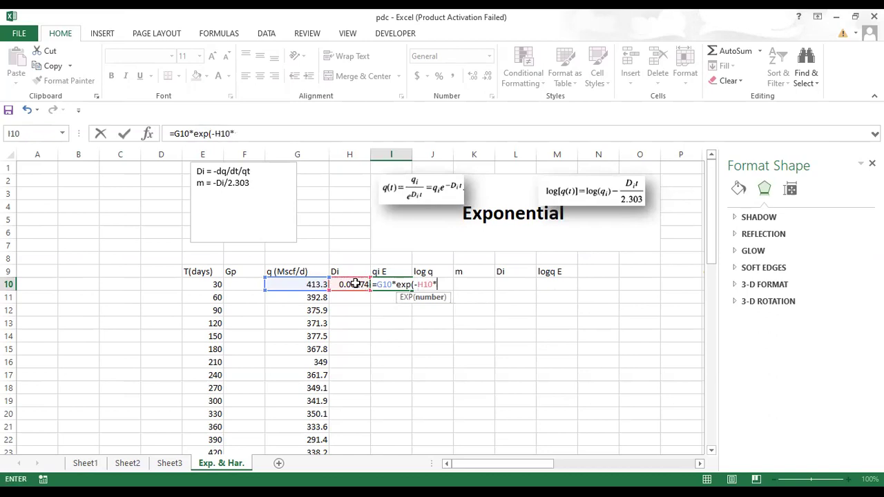
{"action": "left_click", "coordinate": [213, 284]}
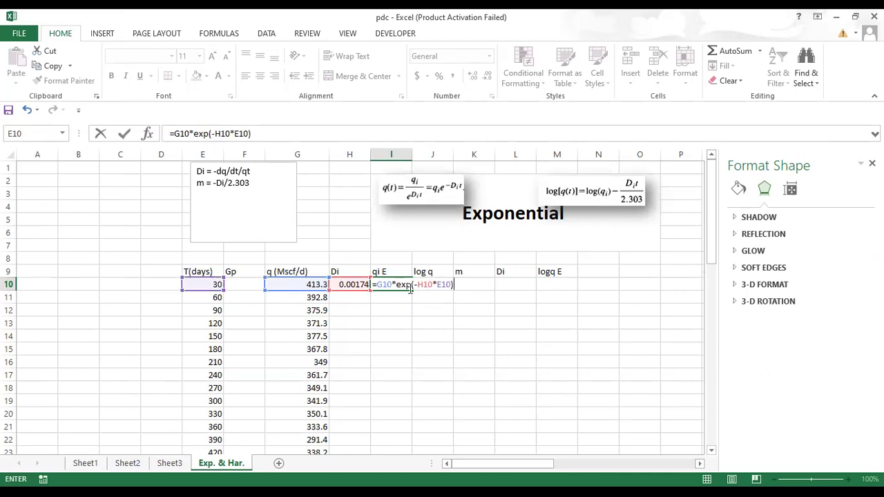
{"action": "left_click_drag", "start_coordinate": [416, 290], "coordinate": [432, 289]}
{"action": "key", "text": "F4"}
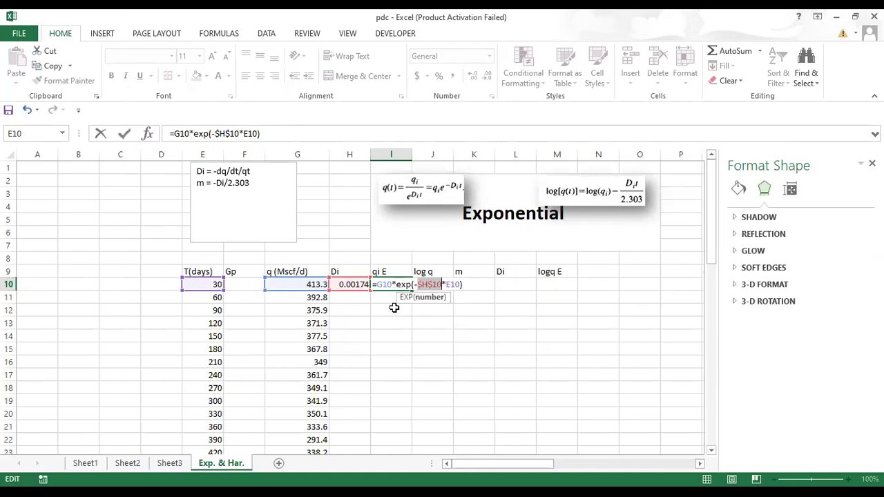
{"action": "key", "text": "Return"}
Fill the qi E formula from I10 down to row 60 and review the filled column
{"action": "left_click", "coordinate": [404, 286]}
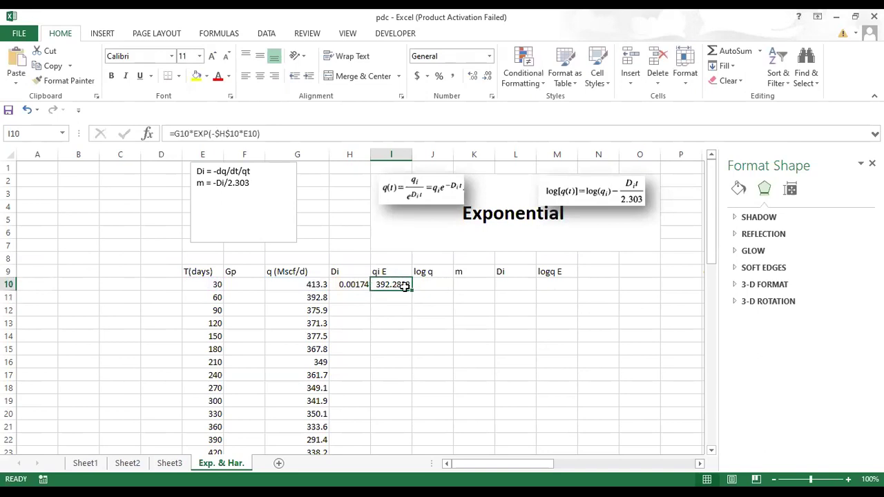
{"action": "double_click", "coordinate": [413, 291]}
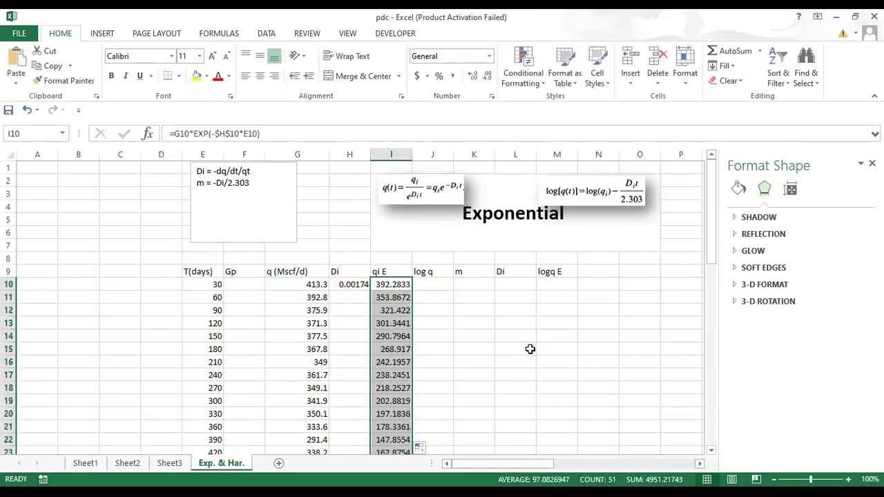
{"action": "scroll", "coordinate": [530, 348], "scroll_direction": "down", "scroll_amount": 5}
{"action": "scroll", "coordinate": [530, 349], "scroll_direction": "down", "scroll_amount": 8}
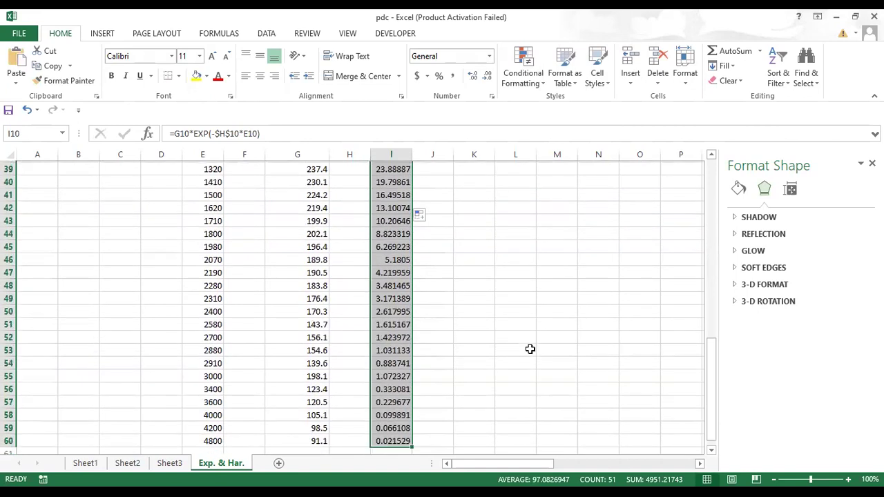
{"action": "scroll", "coordinate": [530, 349], "scroll_direction": "up", "scroll_amount": 9}
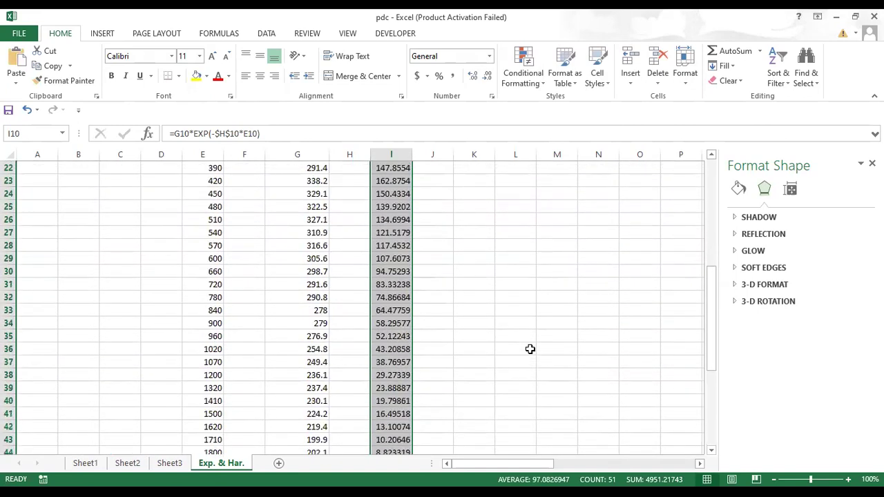
{"action": "scroll", "coordinate": [529, 348], "scroll_direction": "up", "scroll_amount": 5}
{"action": "double_click", "coordinate": [529, 349]}
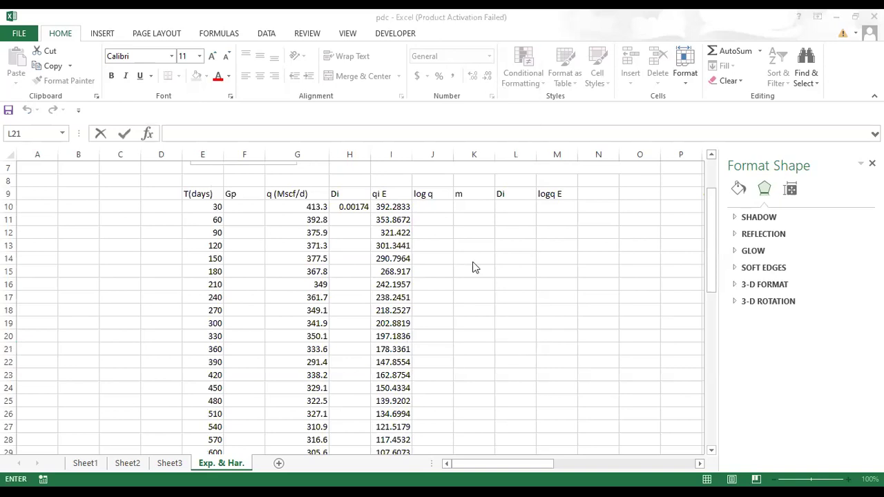
Insert a scatter chart from the T(days), q (Mscf/d) and qi E columns, headers included, down to row 60
{"action": "left_click", "coordinate": [205, 195]}
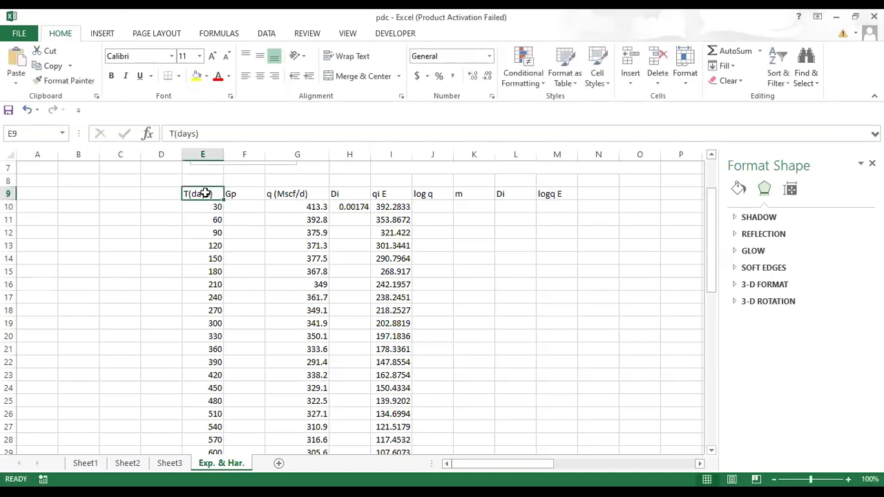
{"action": "key", "text": "ctrl+shift+Down"}
{"action": "scroll", "coordinate": [421, 310], "scroll_direction": "up", "scroll_amount": 9}
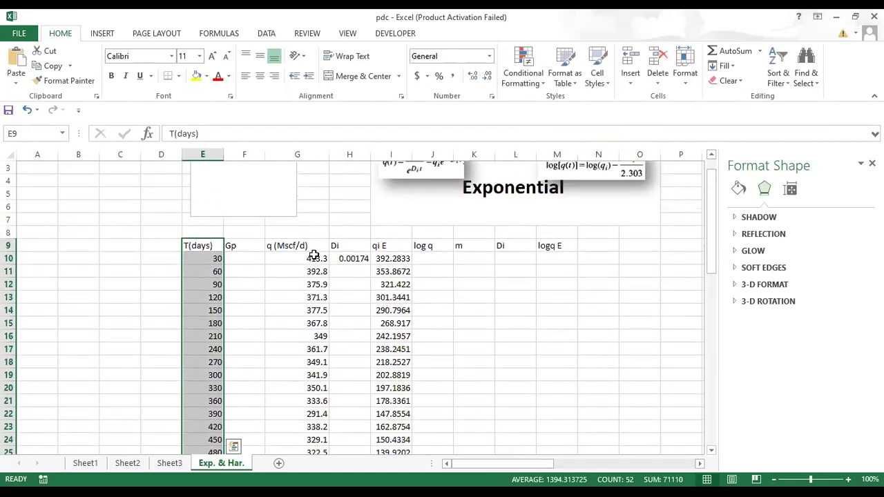
{"action": "left_click", "coordinate": [317, 246], "text": "ctrl"}
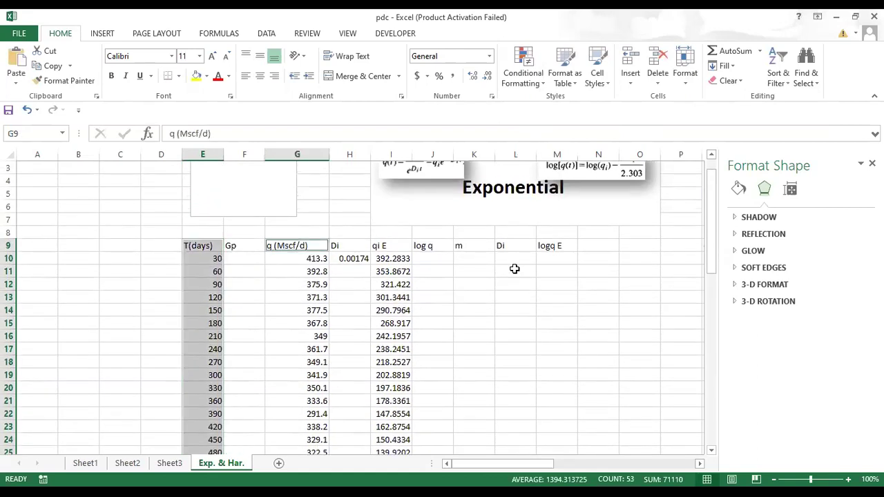
{"action": "key", "text": "ctrl+shift+Down"}
{"action": "scroll", "coordinate": [513, 268], "scroll_direction": "up", "scroll_amount": 8}
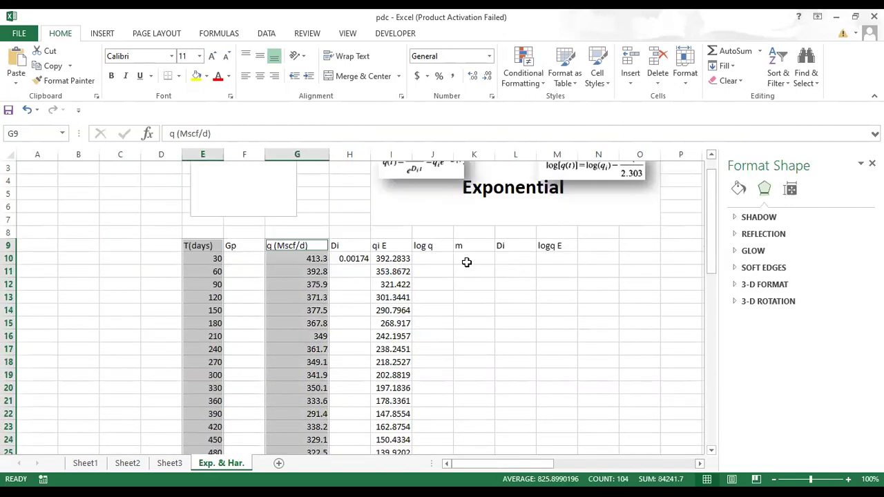
{"action": "left_click", "coordinate": [392, 243], "text": "ctrl"}
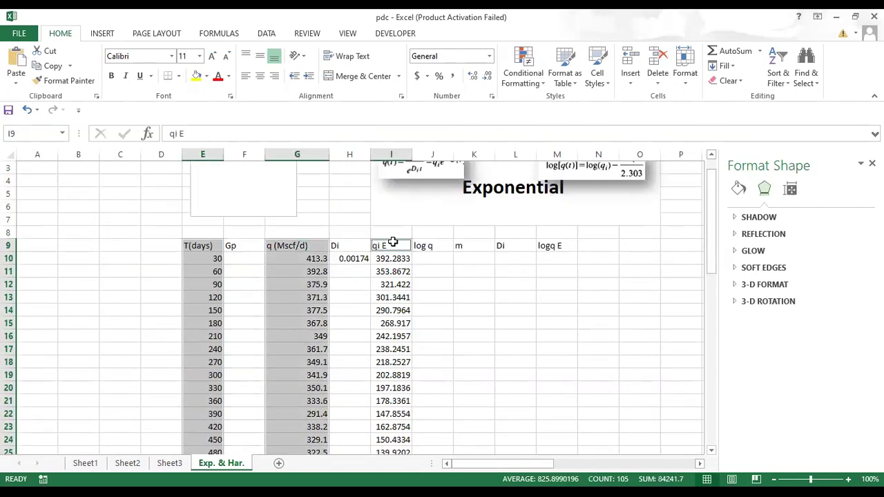
{"action": "key", "text": "ctrl+shift+Down"}
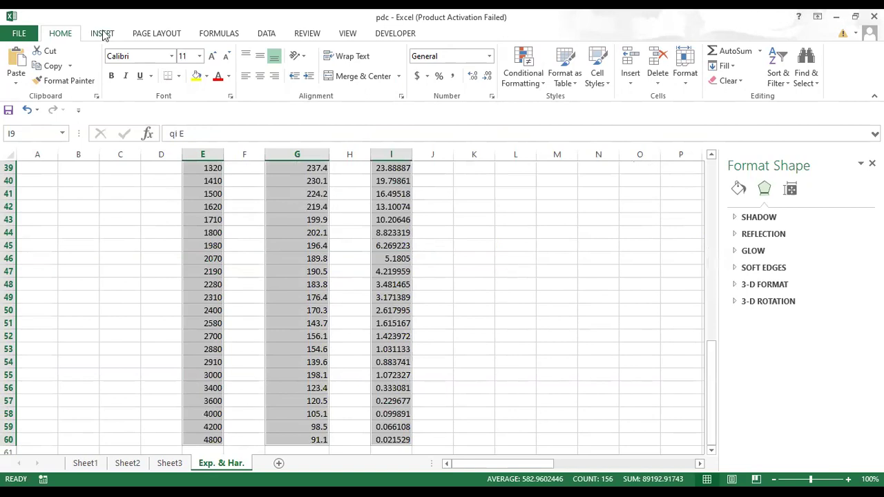
{"action": "left_click", "coordinate": [115, 34]}
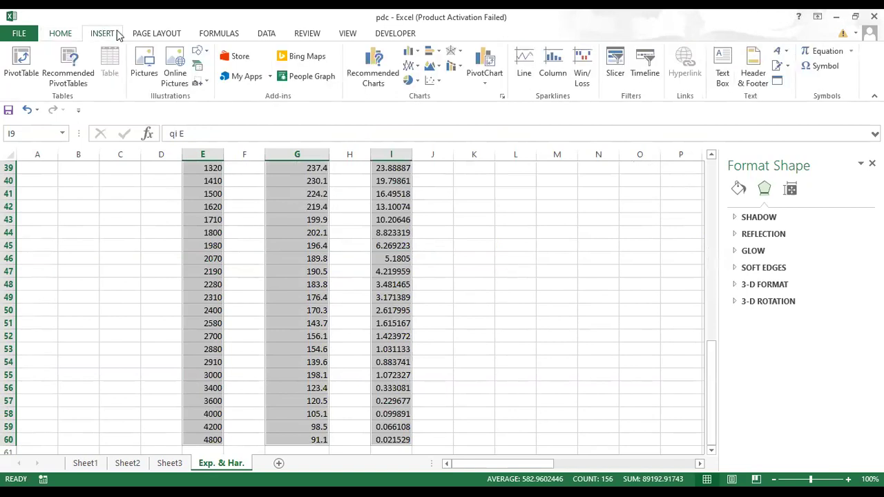
{"action": "left_click", "coordinate": [433, 81]}
{"action": "left_click", "coordinate": [444, 126]}
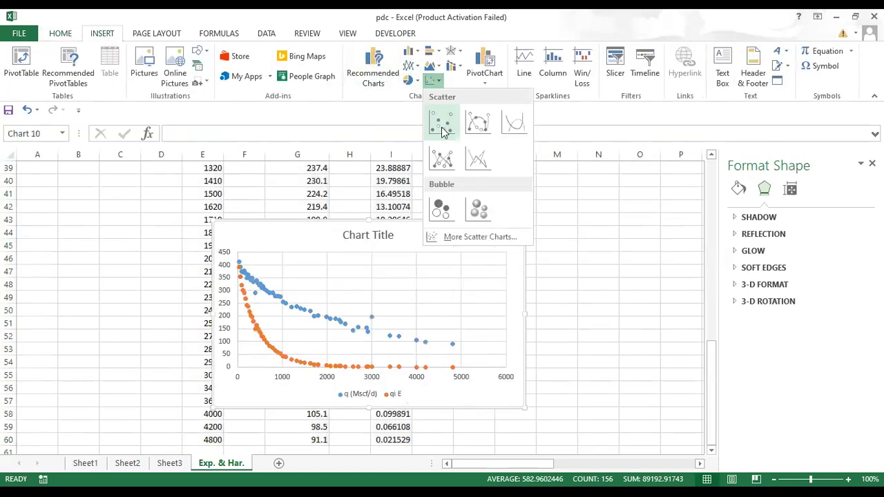
Enlarge the new scatter chart and place it over the table, starting around row 34
{"action": "left_click_drag", "start_coordinate": [433, 234], "coordinate": [292, 181]}
{"action": "left_click_drag", "start_coordinate": [381, 353], "coordinate": [622, 449]}
{"action": "scroll", "coordinate": [497, 364], "scroll_direction": "up", "scroll_amount": 5}
{"action": "left_click_drag", "start_coordinate": [497, 364], "coordinate": [530, 304]}
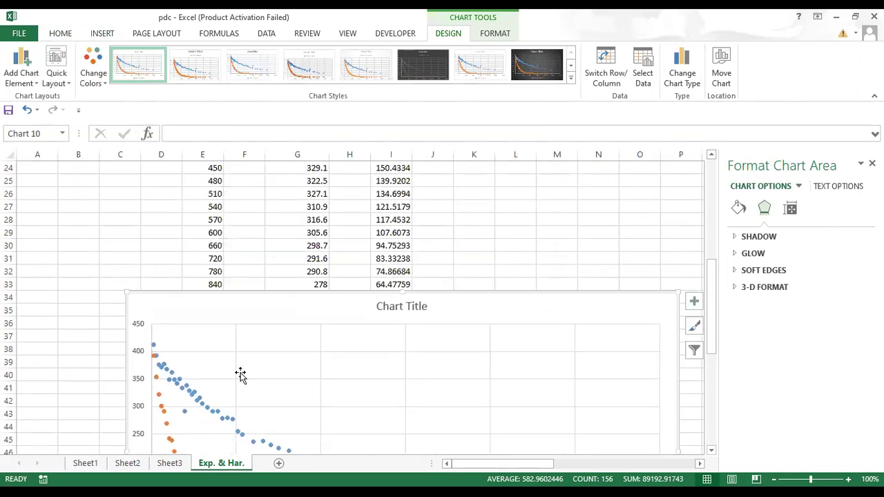
Compare the q (Mscf/d) and qi E series in the chart and examine their source columns in the table
{"action": "left_click", "coordinate": [201, 402]}
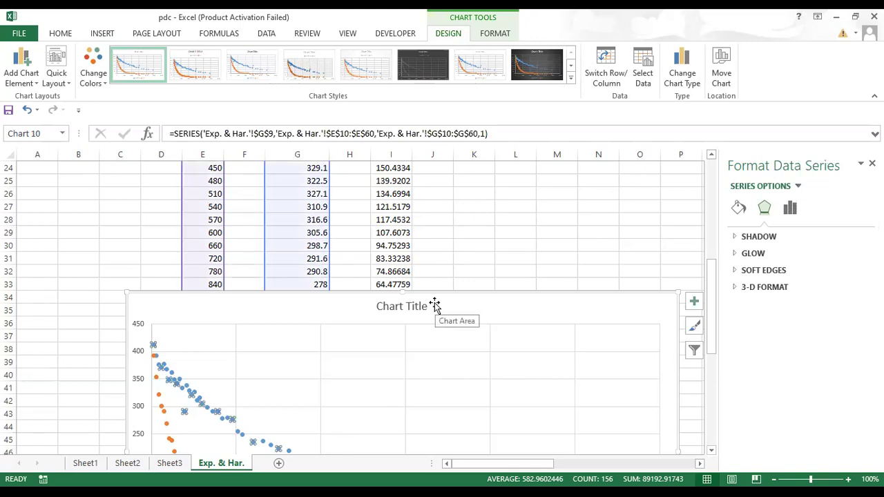
{"action": "scroll", "coordinate": [504, 322], "scroll_direction": "down", "scroll_amount": 6}
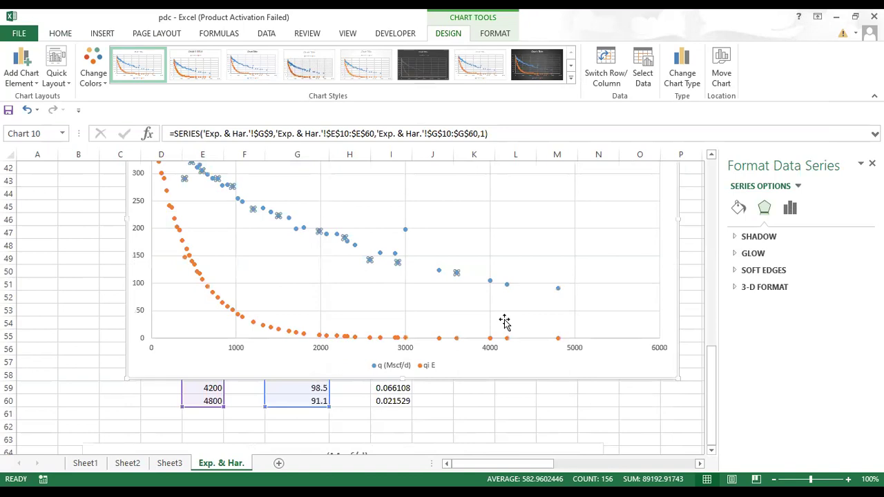
{"action": "left_click", "coordinate": [246, 321]}
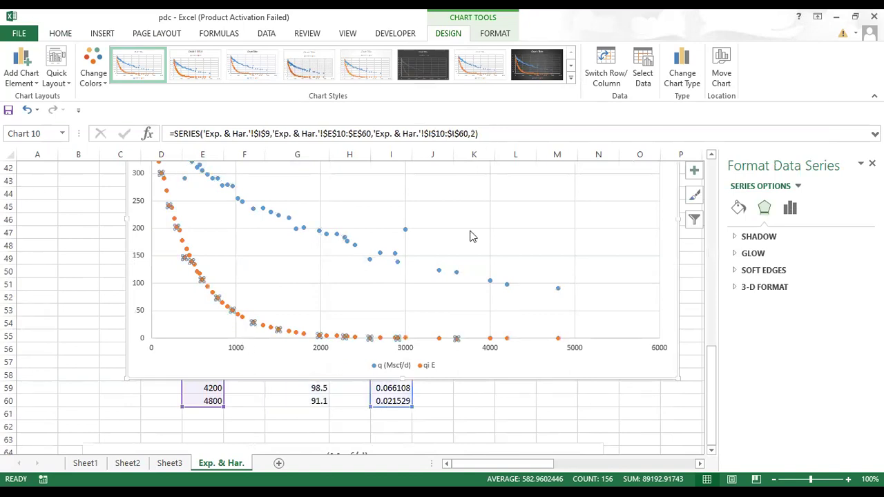
{"action": "scroll", "coordinate": [470, 234], "scroll_direction": "up", "scroll_amount": 1}
{"action": "scroll", "coordinate": [469, 230], "scroll_direction": "up", "scroll_amount": 12}
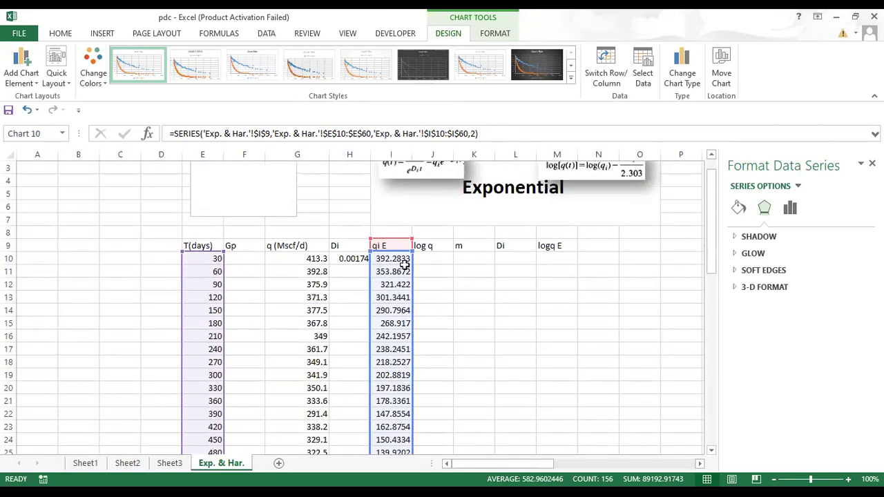
{"action": "scroll", "coordinate": [547, 357], "scroll_direction": "up", "scroll_amount": 1}
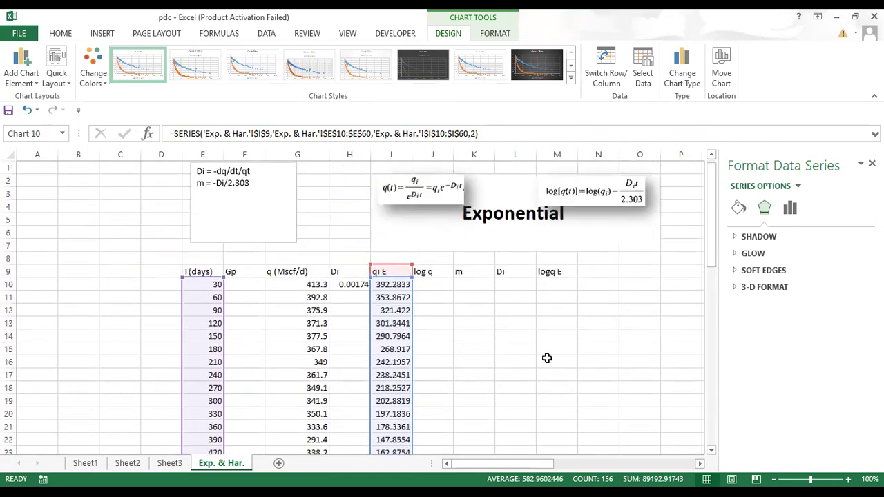
{"action": "scroll", "coordinate": [454, 345], "scroll_direction": "down", "scroll_amount": 8}
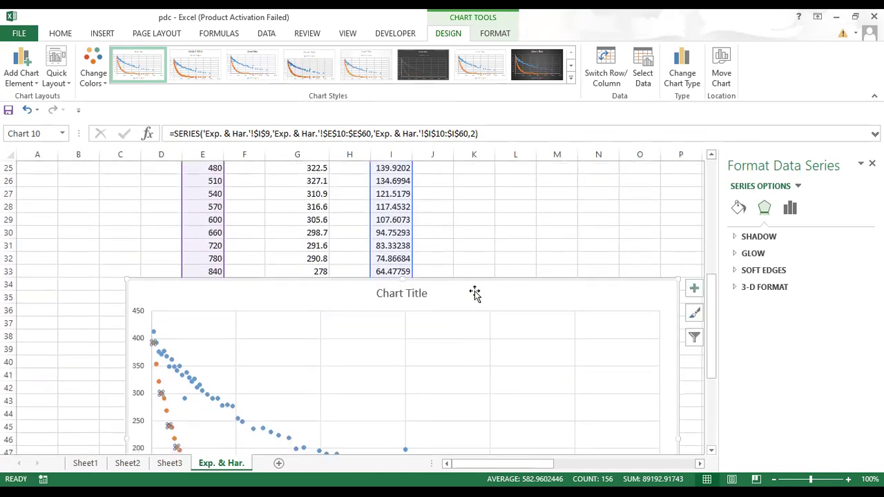
Move the scatter chart up the sheet so it starts just below row 17
{"action": "left_click", "coordinate": [493, 203]}
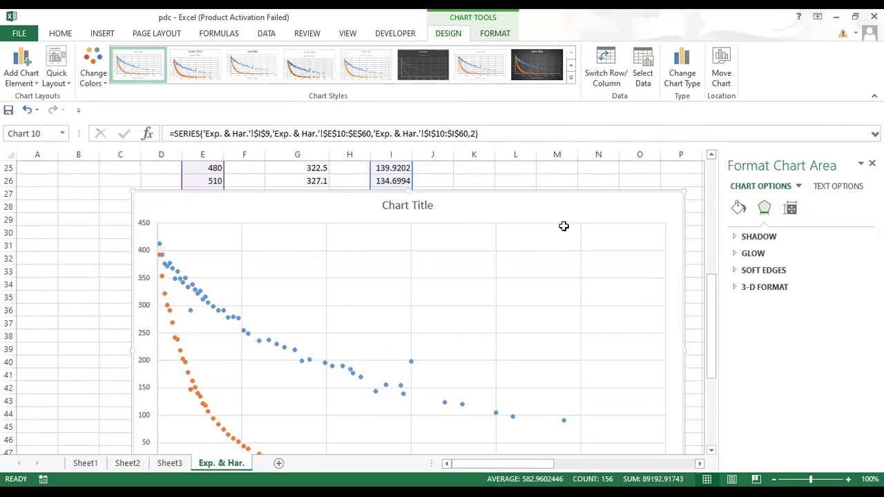
{"action": "scroll", "coordinate": [477, 430], "scroll_direction": "up", "scroll_amount": 6}
{"action": "left_click_drag", "start_coordinate": [475, 438], "coordinate": [477, 331]}
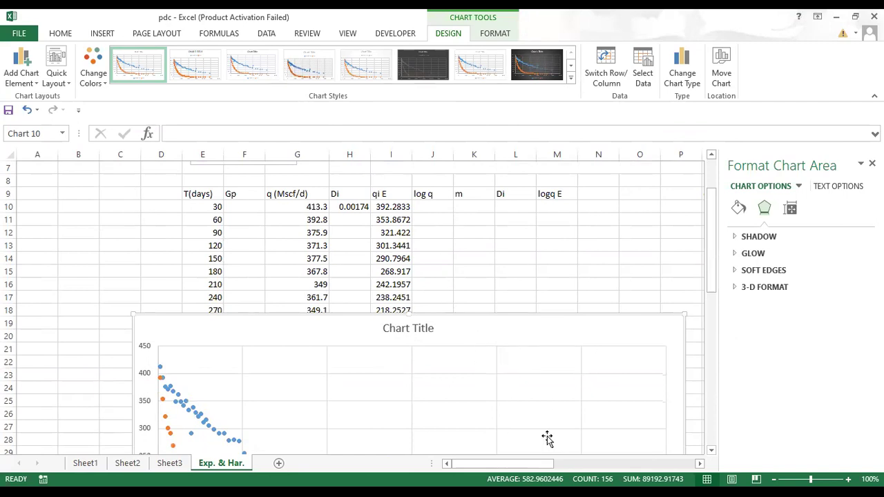
Examine the reference plots of rate and log rate against time for harmonic, hyperbolic and exponential decline beside the Harmonic section
{"action": "left_click_drag", "start_coordinate": [541, 465], "coordinate": [622, 466]}
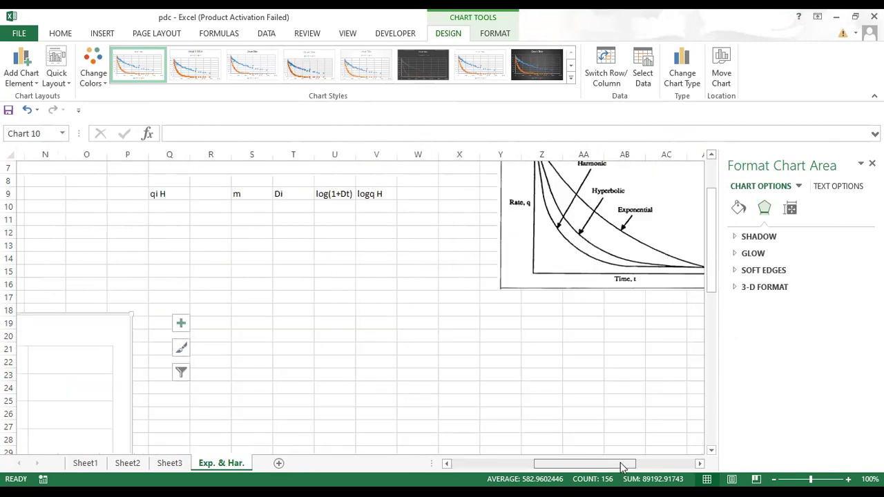
{"action": "scroll", "coordinate": [621, 465], "scroll_direction": "up", "scroll_amount": 2}
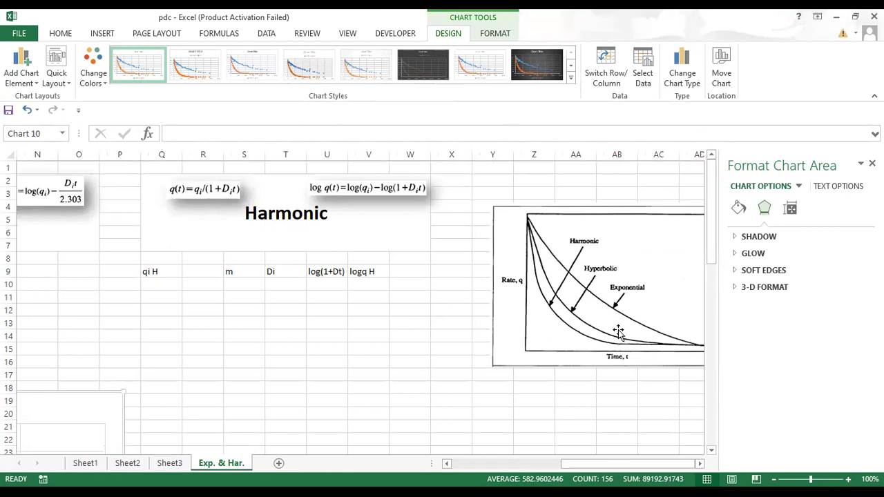
{"action": "scroll", "coordinate": [654, 396], "scroll_direction": "right", "scroll_amount": 3}
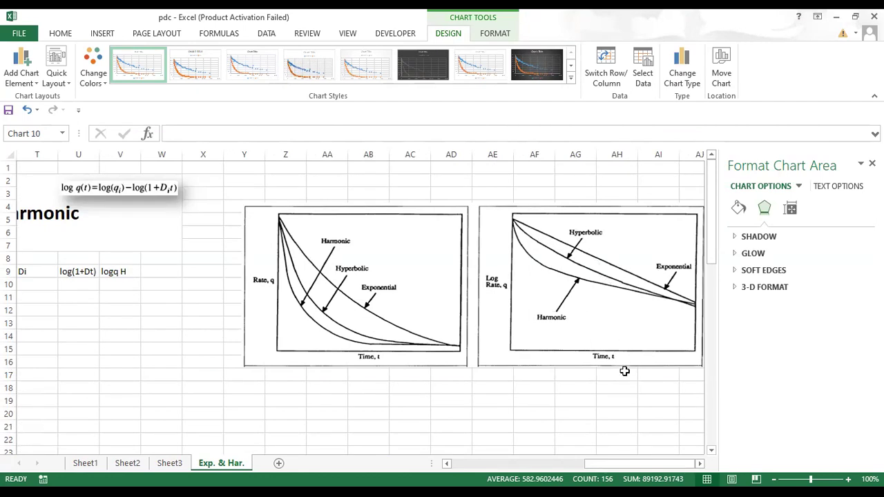
{"action": "scroll", "coordinate": [280, 401], "scroll_direction": "left", "scroll_amount": 8}
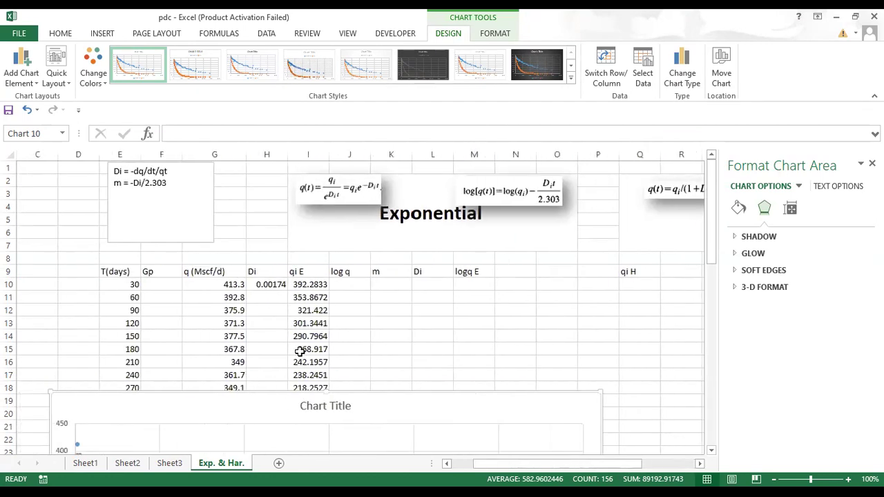
Move the scatter chart away from the table so the qi E and log q columns are clear
{"action": "left_click", "coordinate": [349, 285]}
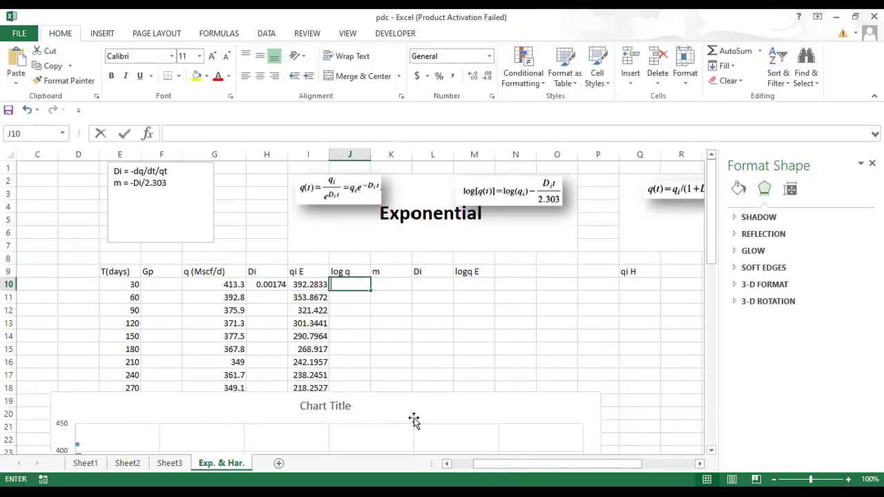
{"action": "left_click_drag", "start_coordinate": [420, 408], "coordinate": [617, 380]}
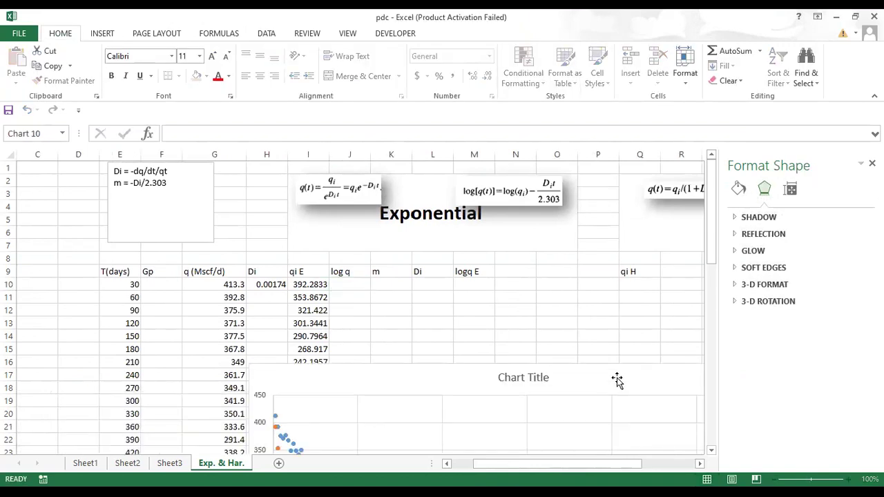
{"action": "left_click_drag", "start_coordinate": [443, 476], "coordinate": [450, 496]}
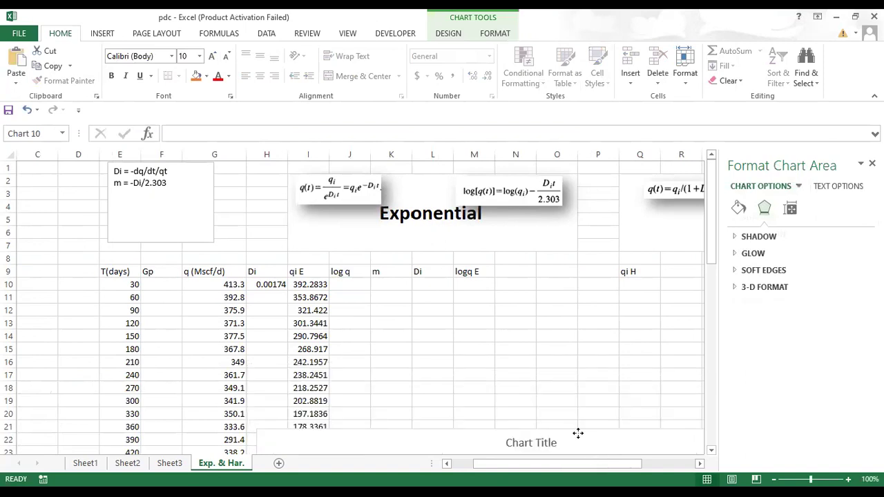
{"action": "left_click_drag", "start_coordinate": [578, 433], "coordinate": [548, 398]}
{"action": "key", "text": "Escape"}
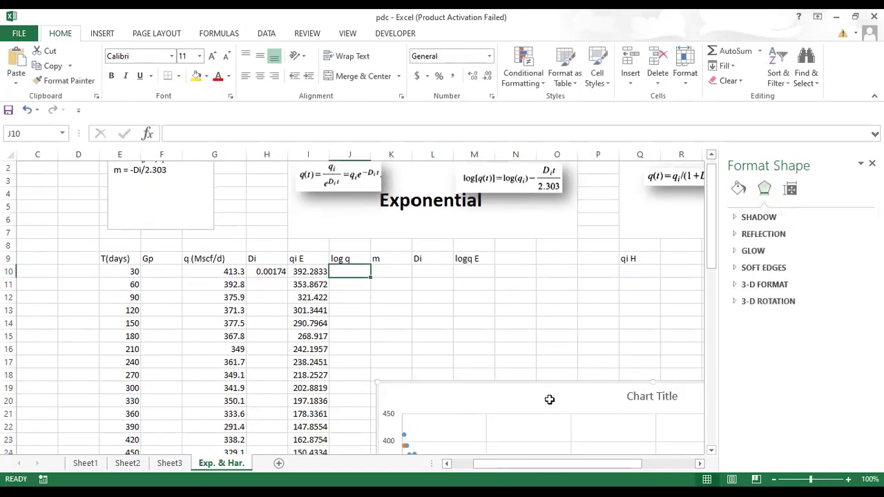
Calculate log q in J10 with =LOG(G10) and fill the formula down to row 60
{"action": "left_click", "coordinate": [357, 271]}
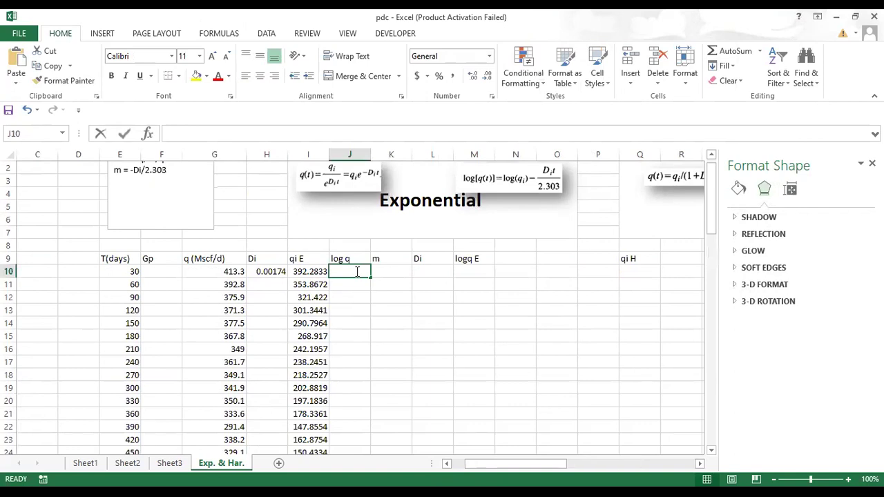
{"action": "type", "text": "="}
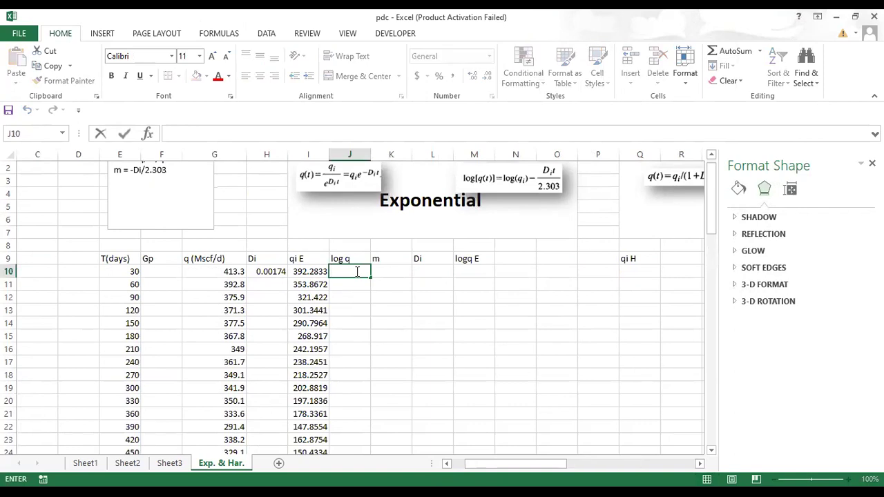
{"action": "type", "text": "log("}
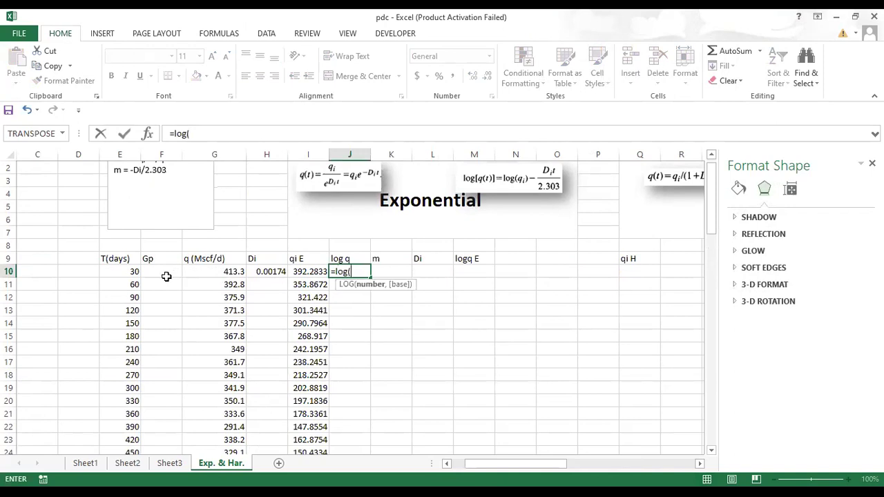
{"action": "left_click", "coordinate": [206, 272]}
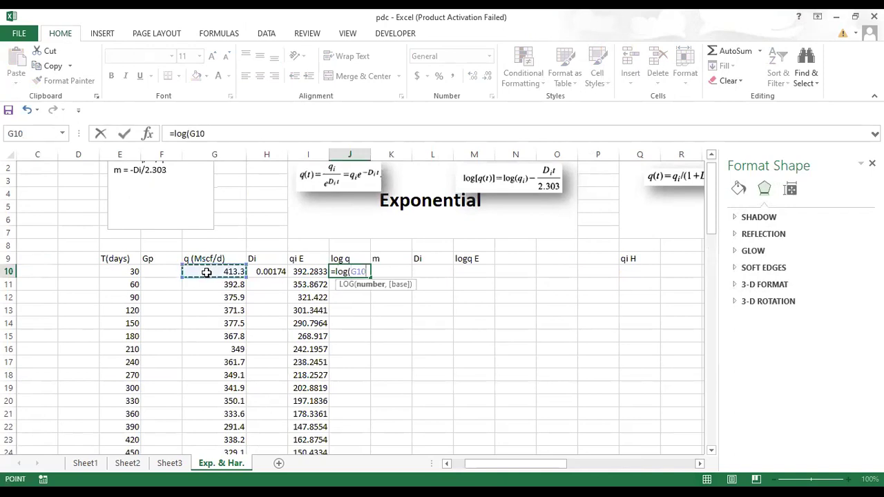
{"action": "key", "text": "Return"}
{"action": "left_click", "coordinate": [359, 272]}
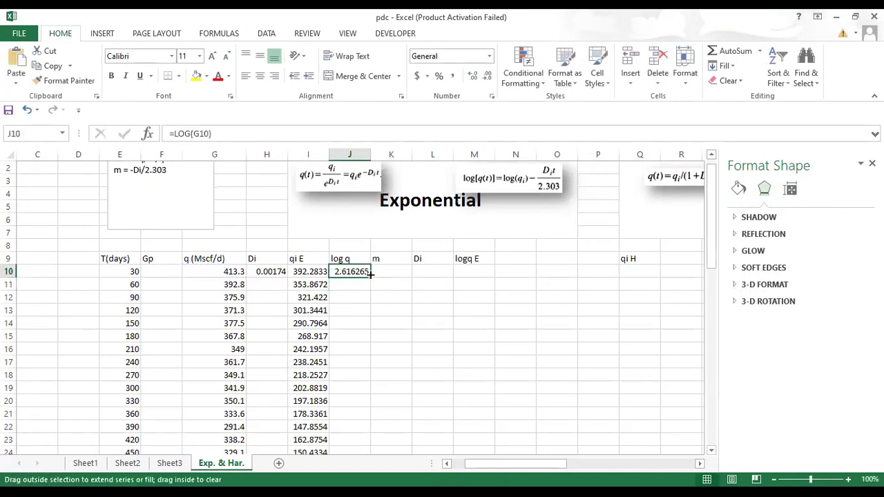
{"action": "double_click", "coordinate": [370, 277]}
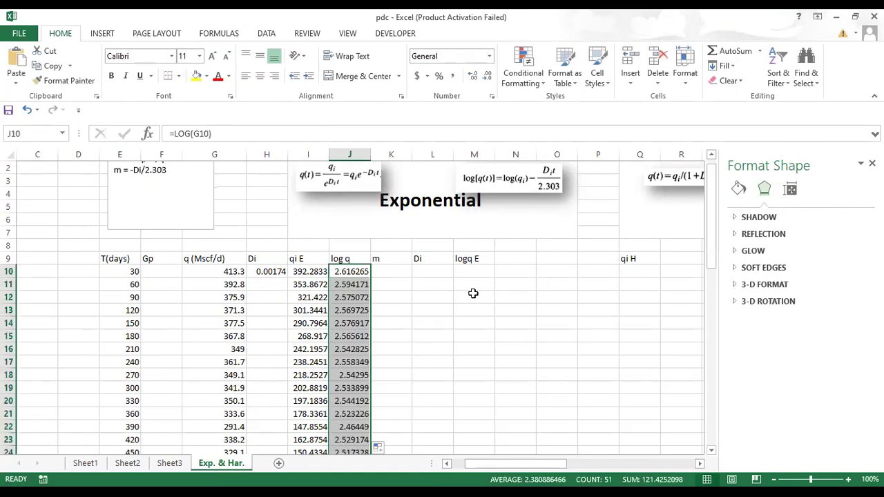
Examine the exponential log-rate equation and the Di and m definitions above the table, enlarging the sheet view to 140%
{"action": "left_click", "coordinate": [506, 185]}
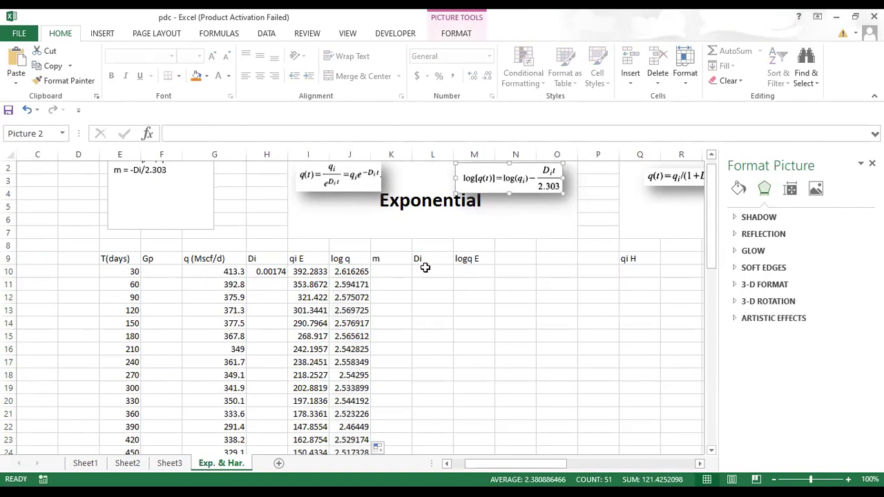
{"action": "left_click", "coordinate": [422, 266]}
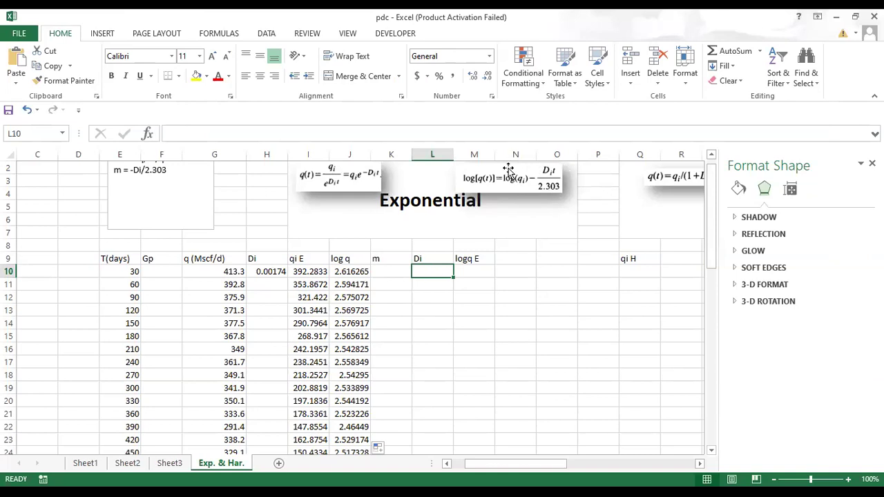
{"action": "scroll", "coordinate": [531, 233], "scroll_direction": "down", "scroll_amount": 2}
{"action": "scroll", "coordinate": [531, 233], "scroll_direction": "up", "scroll_amount": 2}
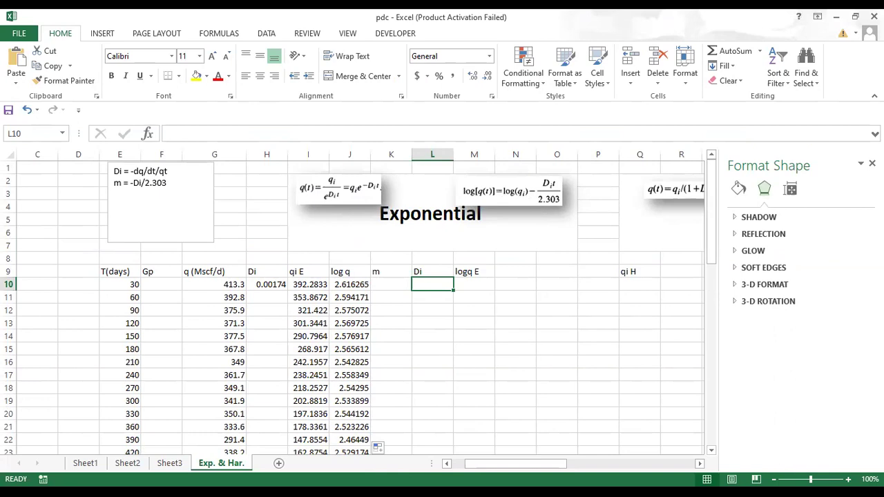
{"action": "left_click", "coordinate": [848, 479]}
{"action": "left_click", "coordinate": [848, 479]}
{"action": "left_click", "coordinate": [848, 479]}
{"action": "left_click", "coordinate": [847, 479]}
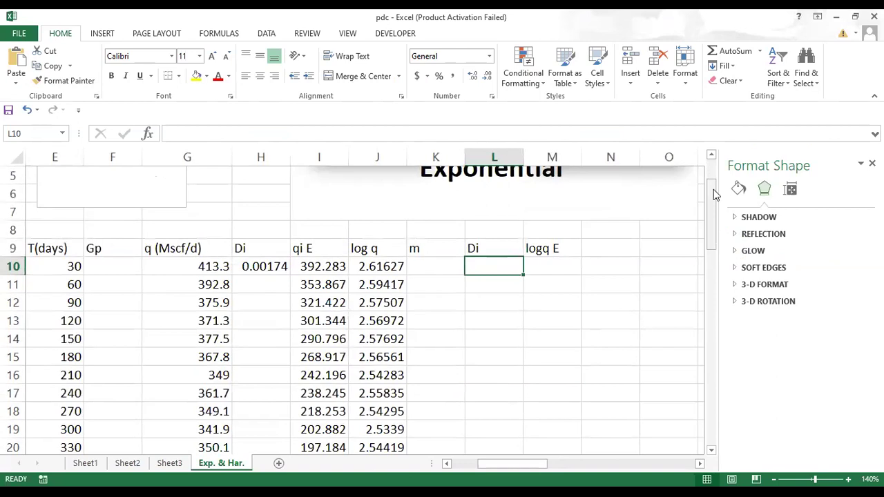
Compare the terms of the exponential log-rate equation with the m = -Di/2.303 note and the table's T(days), Di and log q columns
{"action": "scroll", "coordinate": [714, 191], "scroll_direction": "up", "scroll_amount": 2}
{"action": "scroll", "coordinate": [568, 469], "scroll_direction": "right", "scroll_amount": 2}
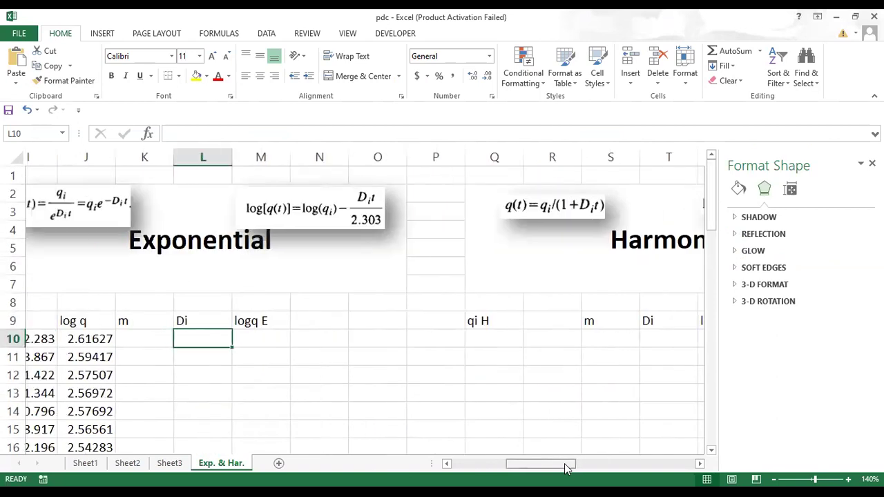
{"action": "left_click_drag", "start_coordinate": [565, 469], "coordinate": [561, 469]}
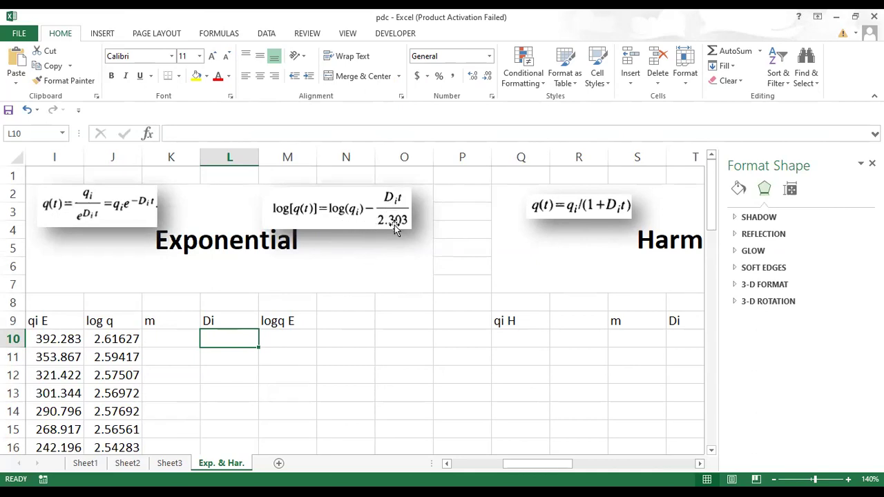
{"action": "scroll", "coordinate": [295, 265], "scroll_direction": "left", "scroll_amount": 3}
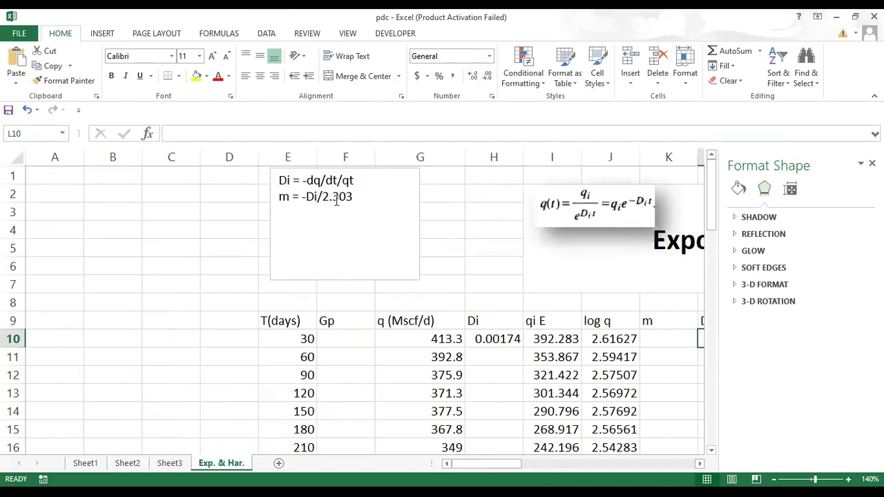
{"action": "scroll", "coordinate": [558, 267], "scroll_direction": "right", "scroll_amount": 3}
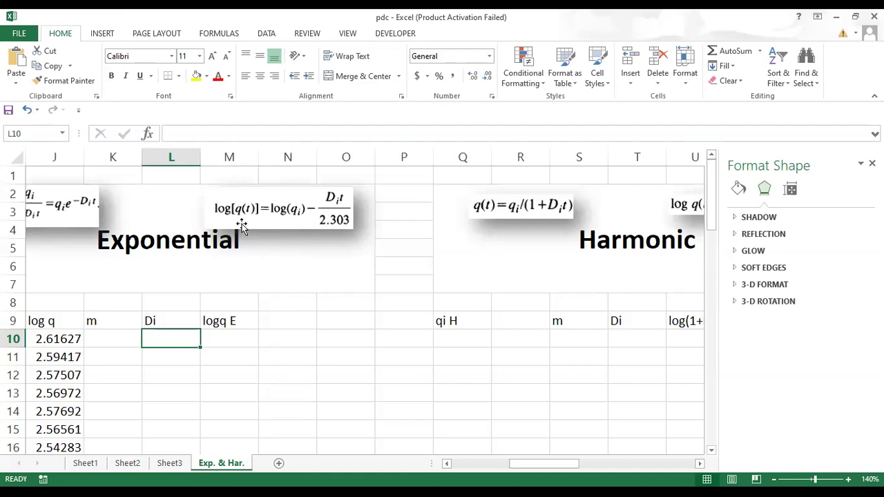
{"action": "scroll", "coordinate": [182, 343], "scroll_direction": "left", "scroll_amount": 3}
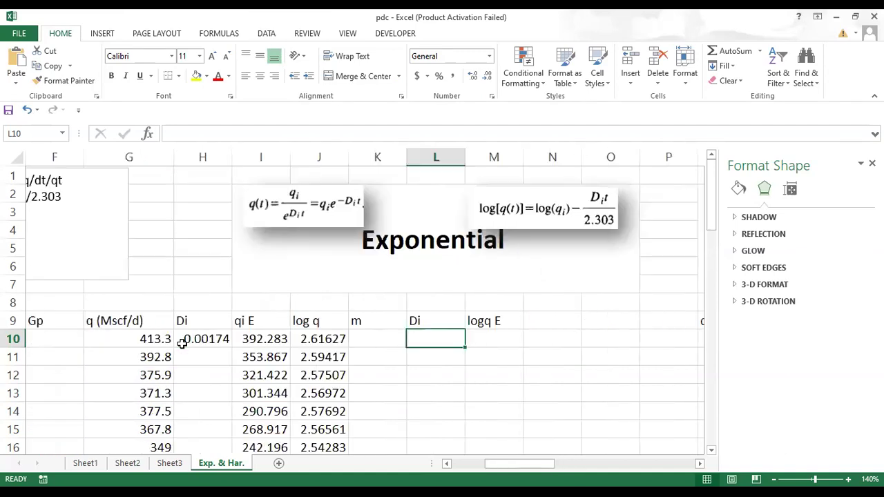
{"action": "scroll", "coordinate": [181, 343], "scroll_direction": "right", "scroll_amount": 1}
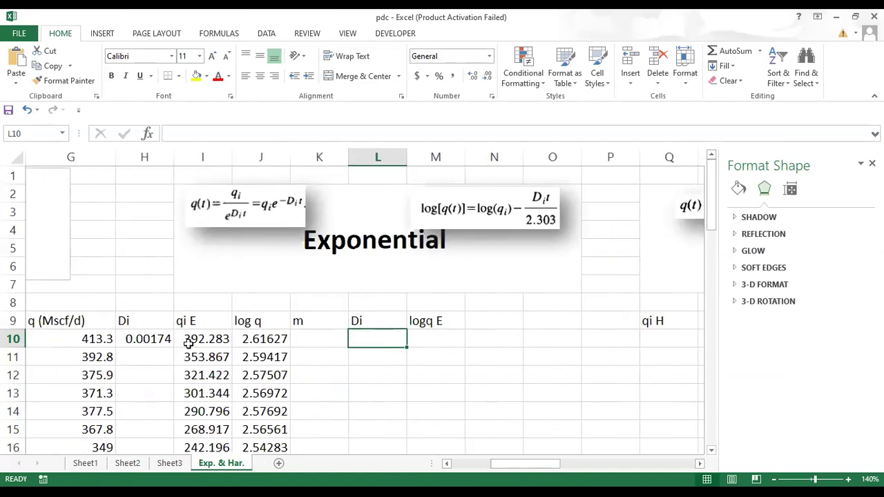
{"action": "left_click", "coordinate": [257, 338]}
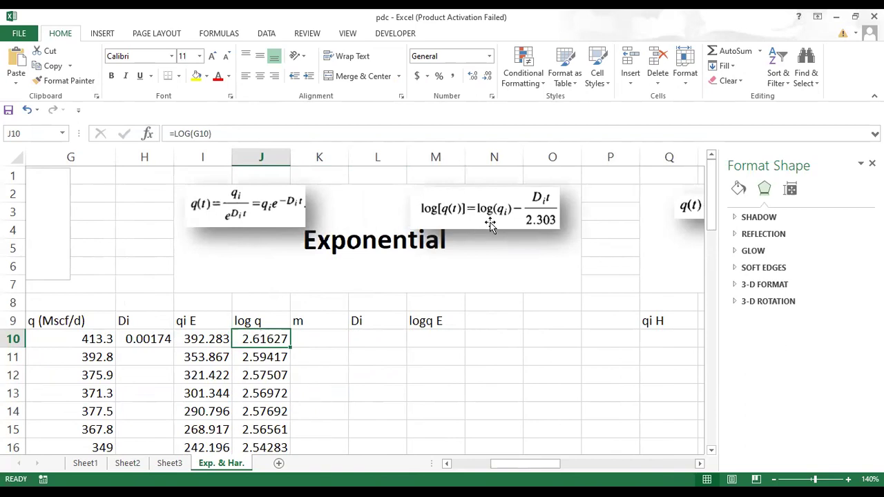
{"action": "scroll", "coordinate": [91, 296], "scroll_direction": "left", "scroll_amount": 3}
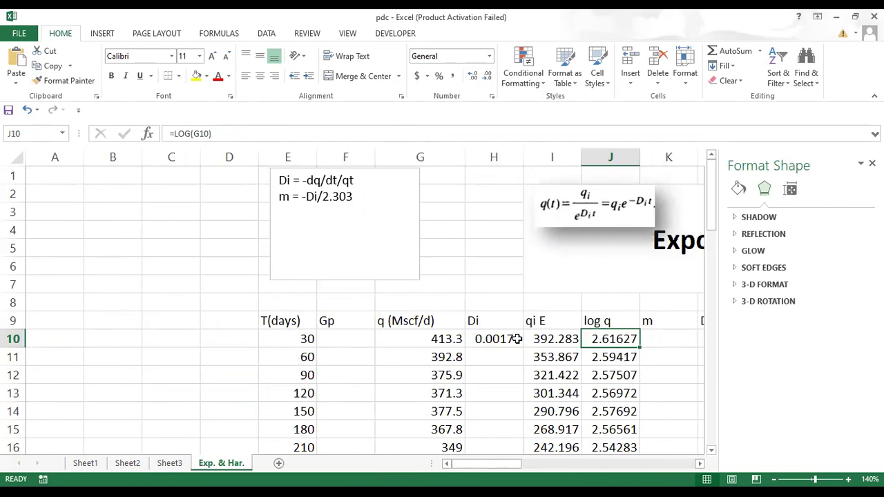
{"action": "scroll", "coordinate": [516, 339], "scroll_direction": "right", "scroll_amount": 4}
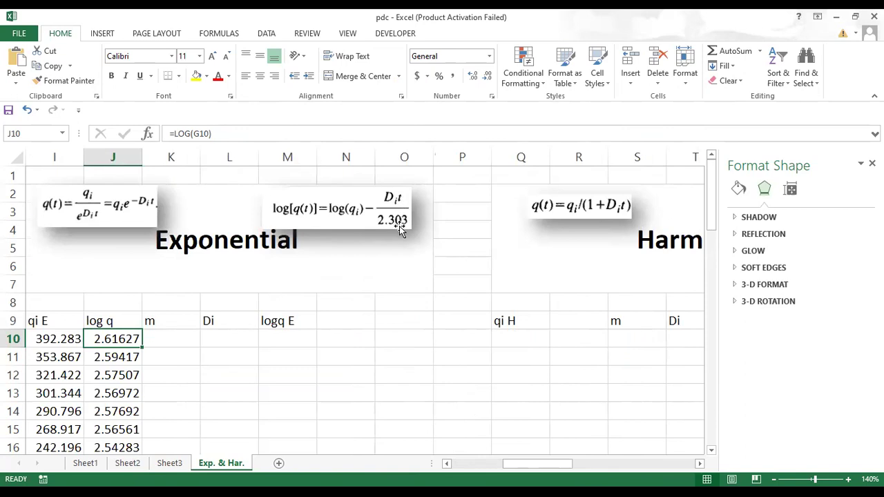
{"action": "scroll", "coordinate": [256, 419], "scroll_direction": "down", "scroll_amount": 2}
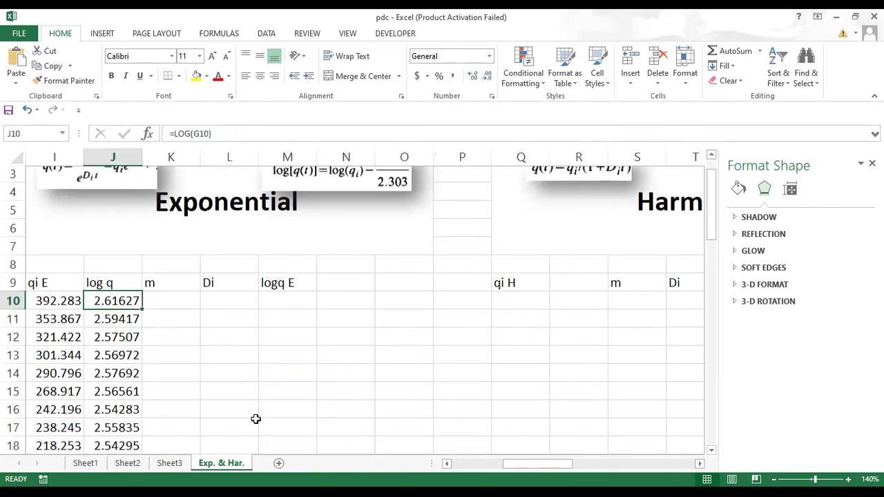
{"action": "scroll", "coordinate": [256, 419], "scroll_direction": "down", "scroll_amount": 3, "text": "ctrl"}
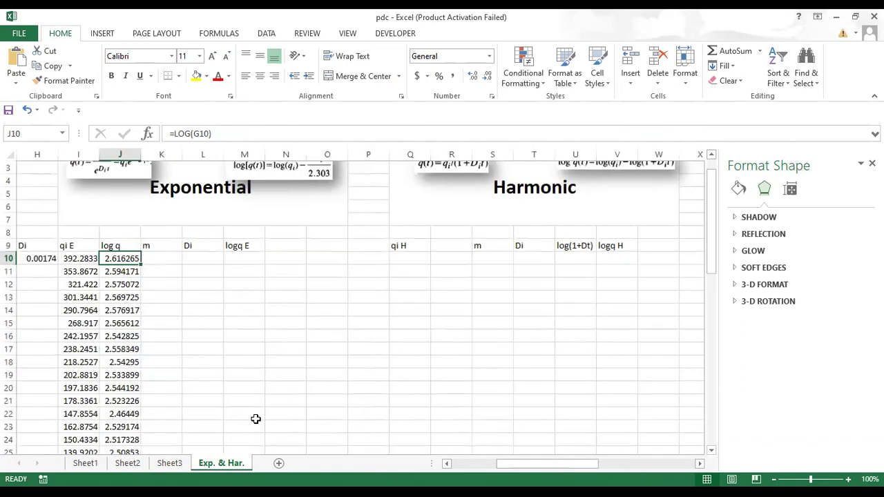
{"action": "scroll", "coordinate": [256, 419], "scroll_direction": "down", "scroll_amount": 2}
{"action": "scroll", "coordinate": [345, 453], "scroll_direction": "up", "scroll_amount": 7, "text": "ctrl"}
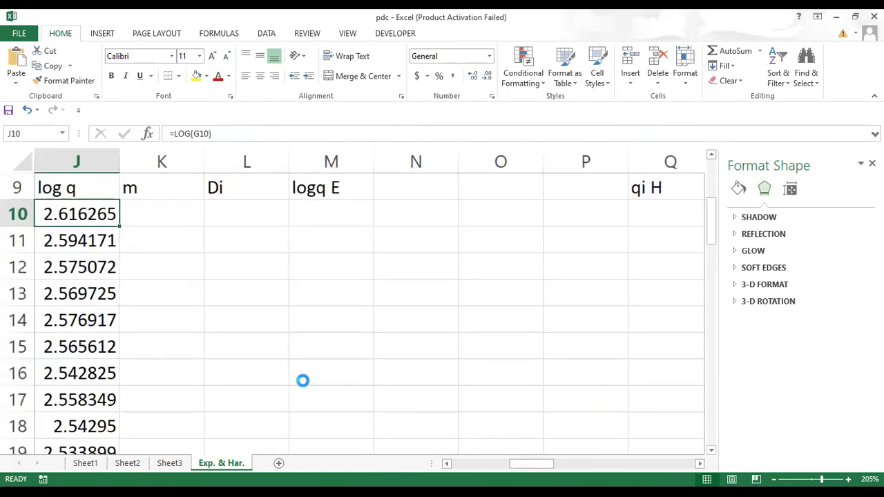
{"action": "scroll", "coordinate": [302, 380], "scroll_direction": "down", "scroll_amount": 3, "text": "ctrl"}
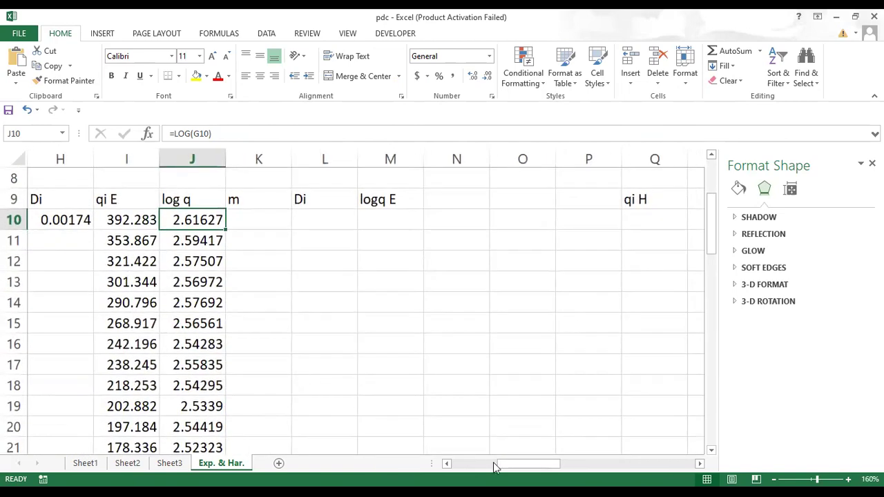
{"action": "mouse_move", "coordinate": [511, 470]}
{"action": "left_mouse_down"}
{"action": "mouse_move", "coordinate": [470, 471]}
{"action": "mouse_move", "coordinate": [506, 472]}
{"action": "left_mouse_up"}
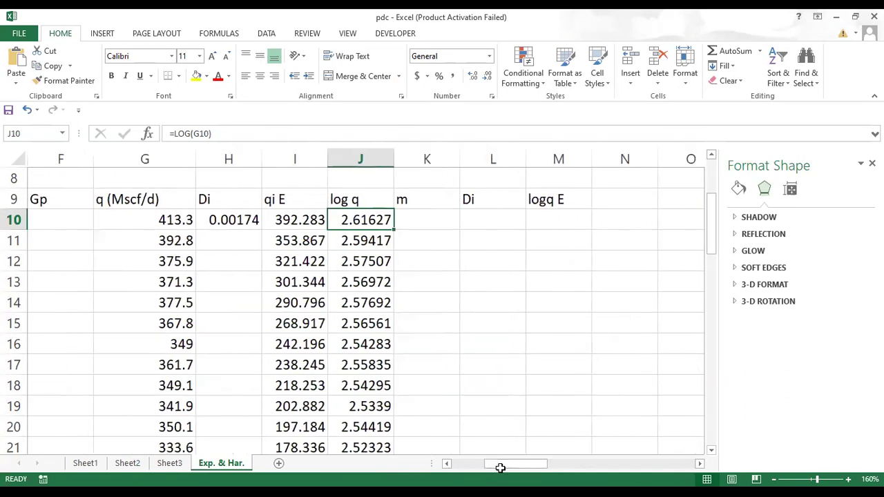
{"action": "scroll", "coordinate": [506, 472], "scroll_direction": "up", "scroll_amount": 2}
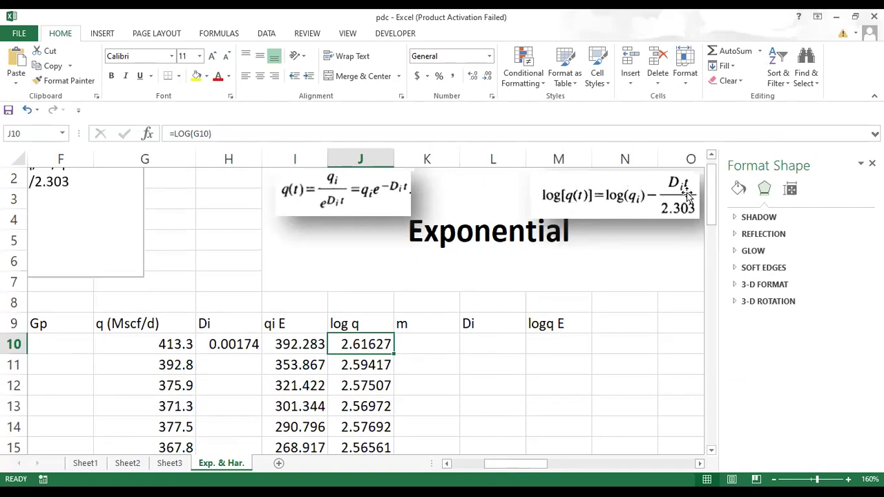
{"action": "scroll", "coordinate": [508, 307], "scroll_direction": "left", "scroll_amount": 3}
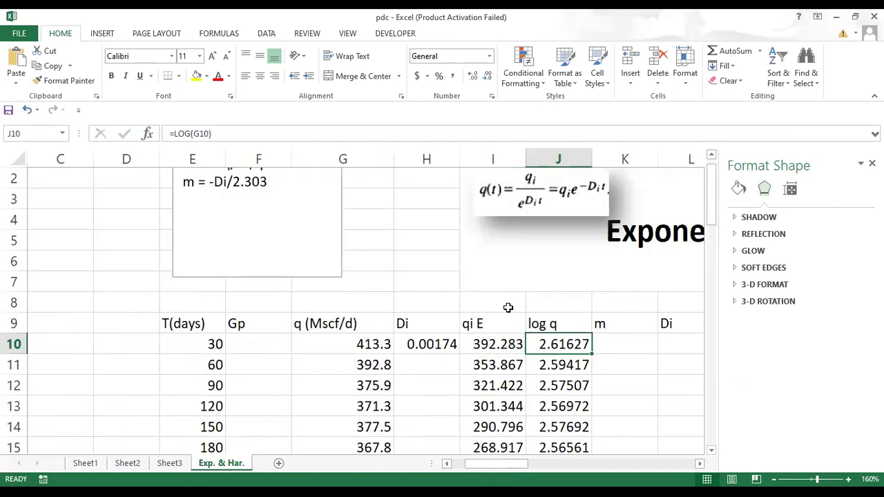
{"action": "left_click", "coordinate": [211, 327]}
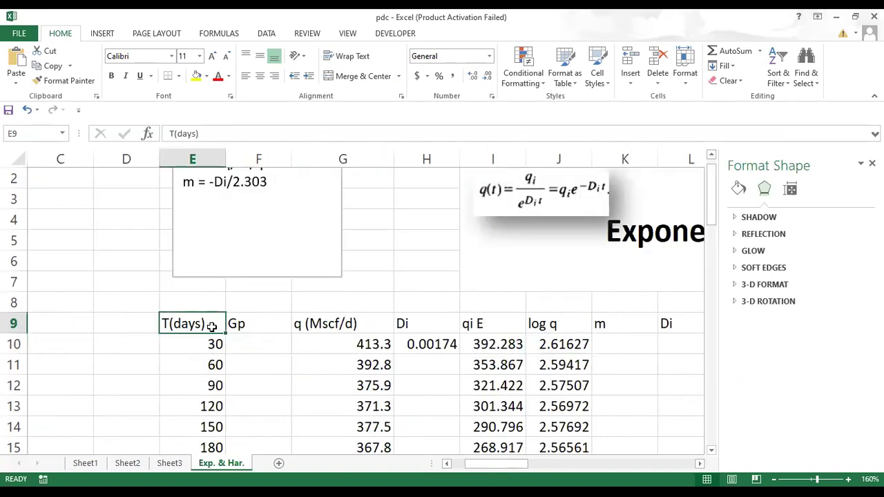
{"action": "scroll", "coordinate": [441, 303], "scroll_direction": "down", "scroll_amount": 15}
{"action": "left_click", "coordinate": [442, 304]}
{"action": "scroll", "coordinate": [257, 276], "scroll_direction": "up", "scroll_amount": 14}
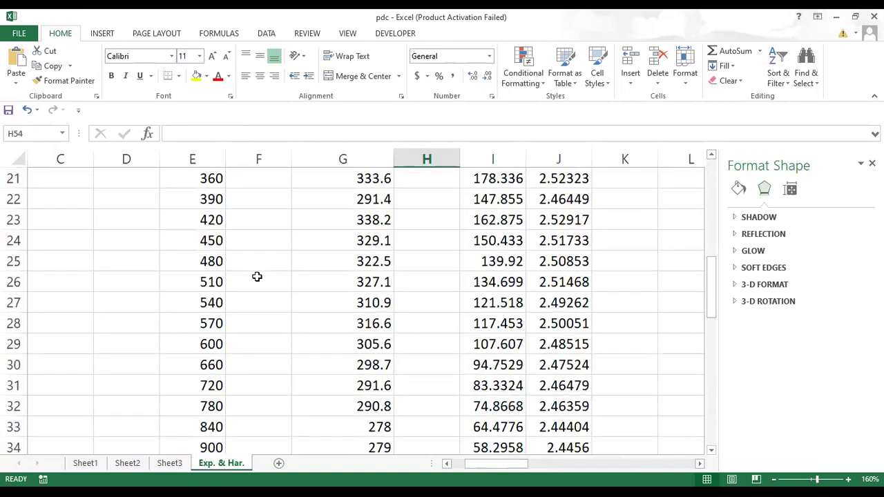
Insert a markers-only scatter chart of log q against T(days), using both columns from header row 9 down to row 60
{"action": "scroll", "coordinate": [257, 276], "scroll_direction": "down", "scroll_amount": 1, "text": "ctrl"}
{"action": "scroll", "coordinate": [477, 290], "scroll_direction": "down", "scroll_amount": 1, "text": "ctrl"}
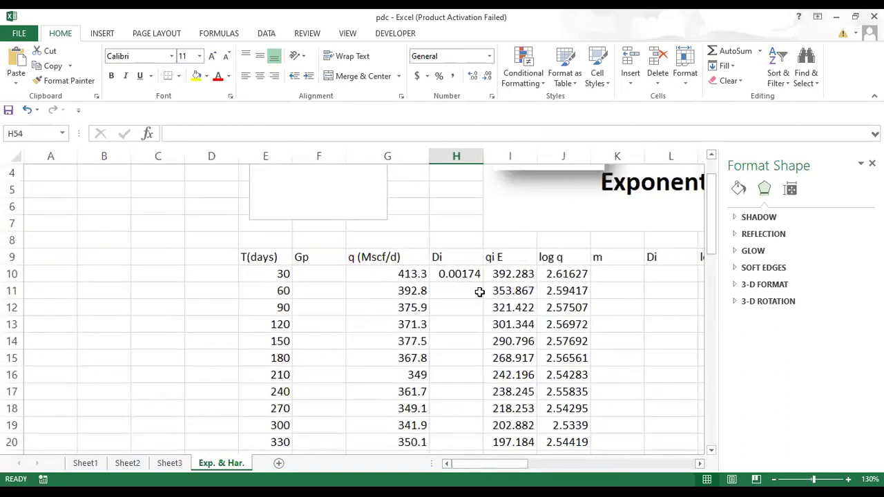
{"action": "scroll", "coordinate": [497, 296], "scroll_direction": "right", "scroll_amount": 3}
{"action": "scroll", "coordinate": [497, 295], "scroll_direction": "left", "scroll_amount": 1}
{"action": "scroll", "coordinate": [497, 296], "scroll_direction": "left", "scroll_amount": 1}
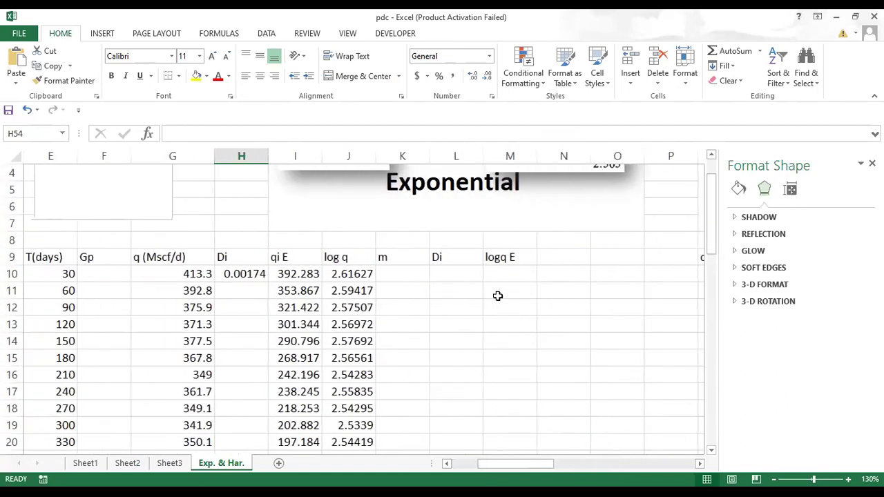
{"action": "left_click", "coordinate": [134, 270]}
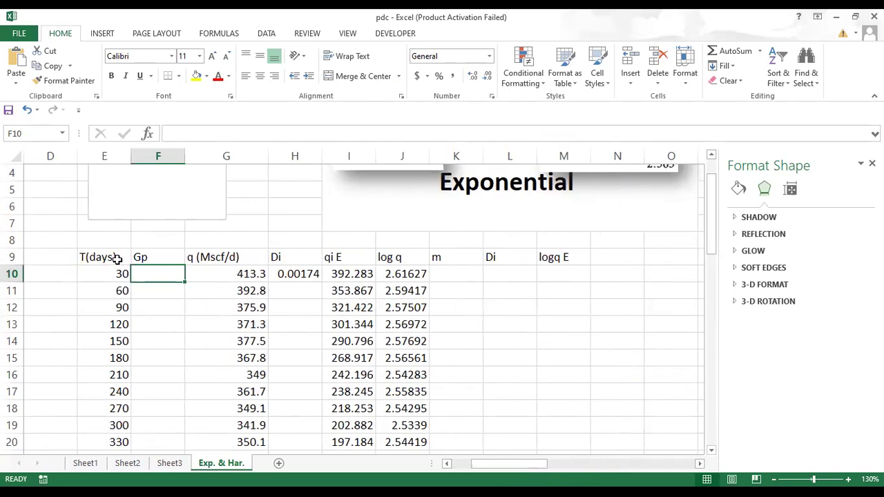
{"action": "left_click", "coordinate": [117, 259]}
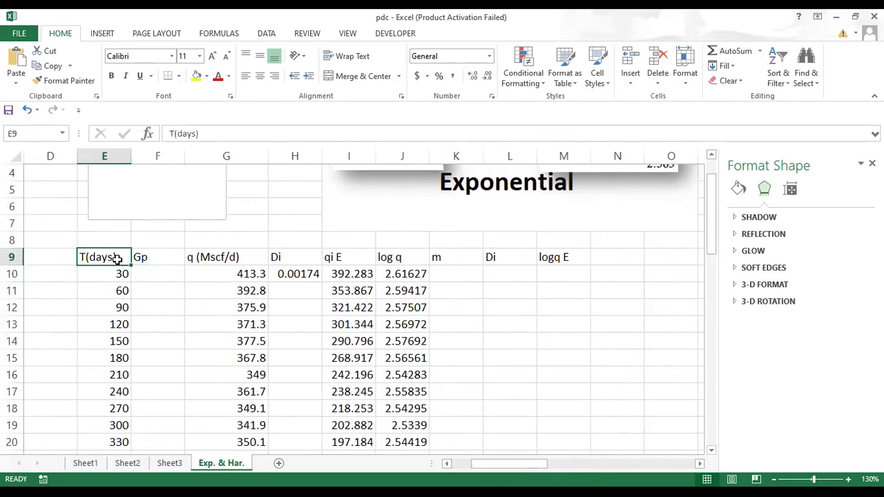
{"action": "key", "text": "ctrl+shift+Down"}
{"action": "scroll", "coordinate": [332, 223], "scroll_direction": "up", "scroll_amount": 12}
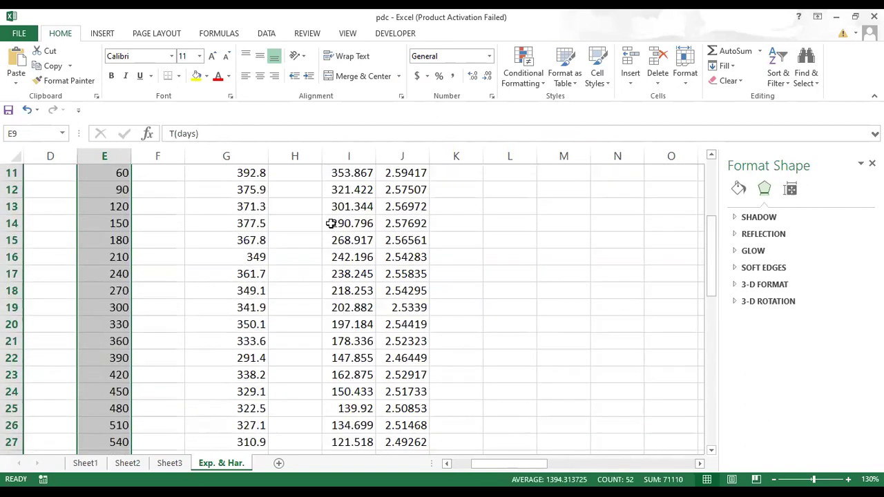
{"action": "left_click", "coordinate": [399, 306], "text": "ctrl"}
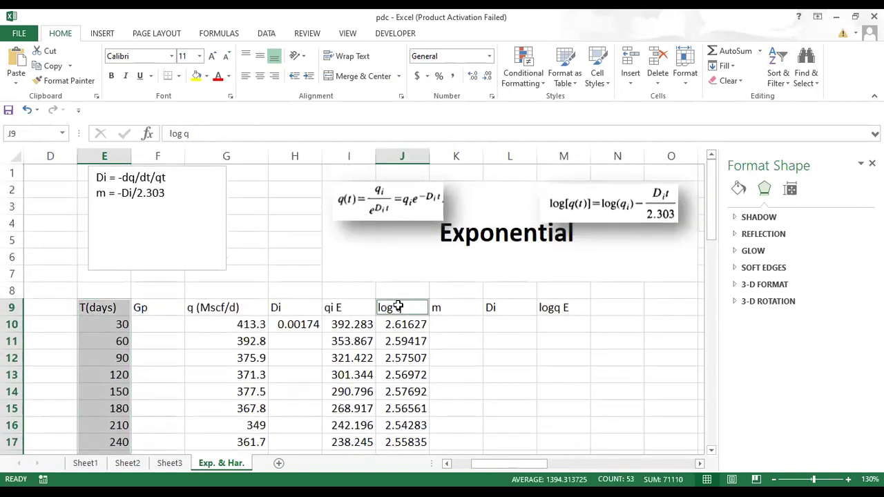
{"action": "key", "text": "ctrl+shift+Down"}
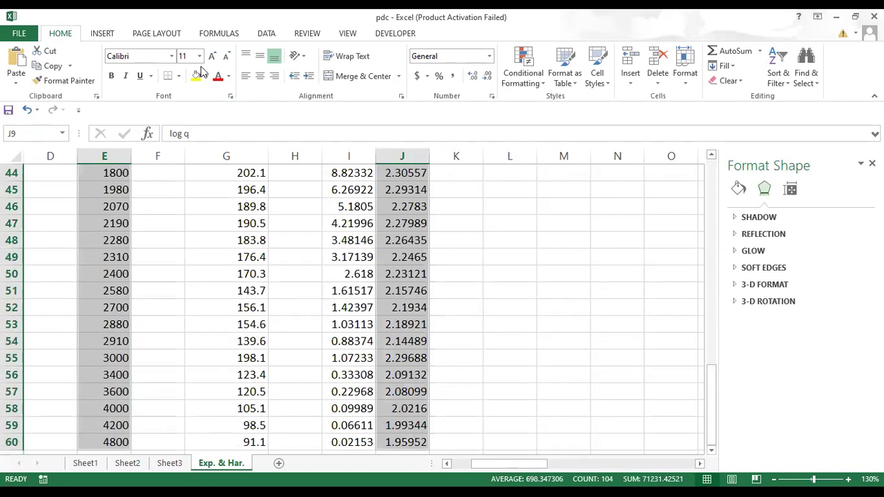
{"action": "left_click", "coordinate": [102, 33]}
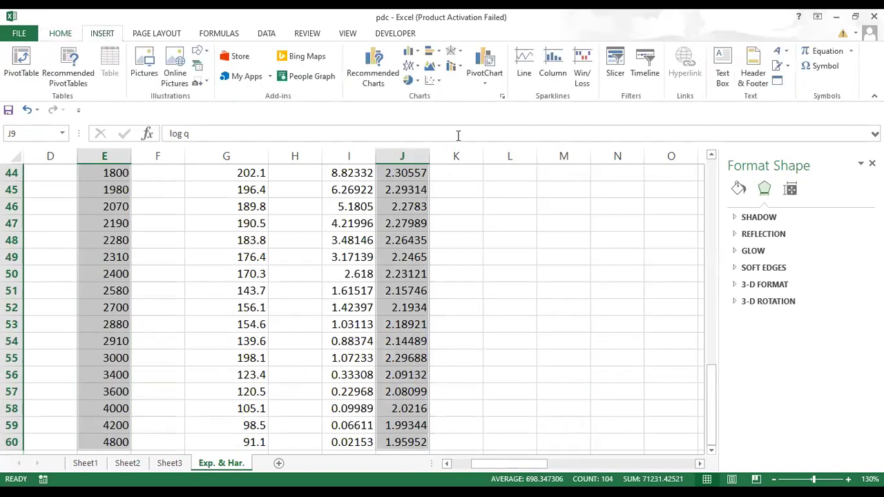
{"action": "left_click", "coordinate": [434, 81]}
{"action": "left_click", "coordinate": [445, 122]}
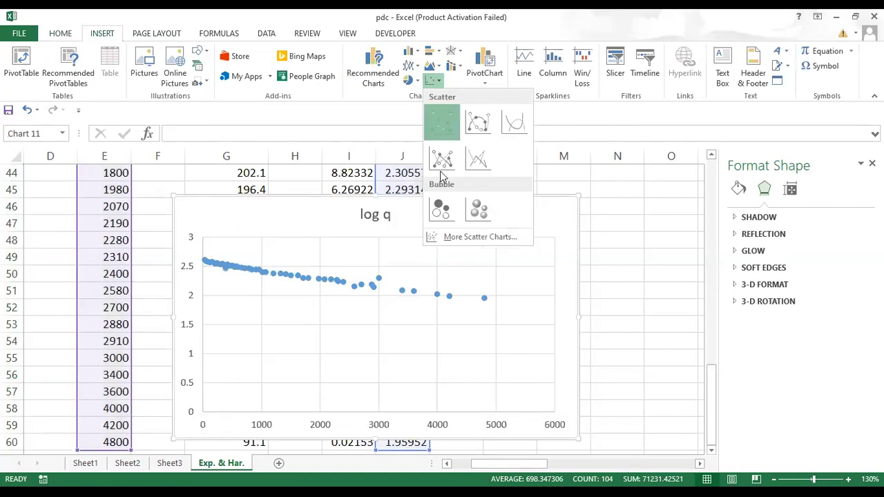
Add a linear trendline to the log q series and display its equation on the chart
{"action": "left_click", "coordinate": [323, 285]}
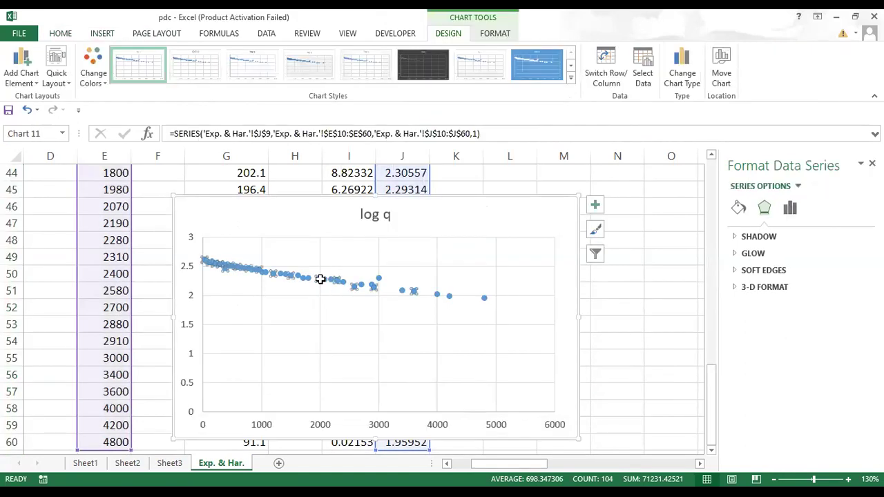
{"action": "right_click", "coordinate": [322, 285]}
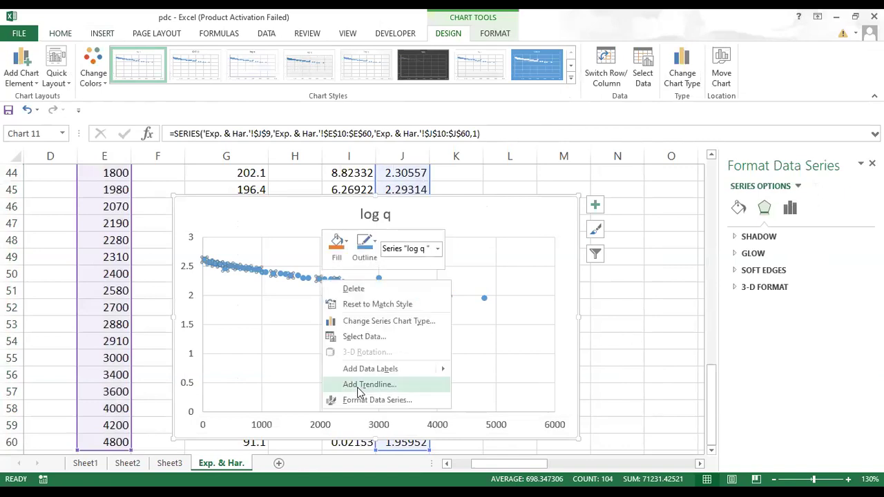
{"action": "left_click", "coordinate": [360, 392]}
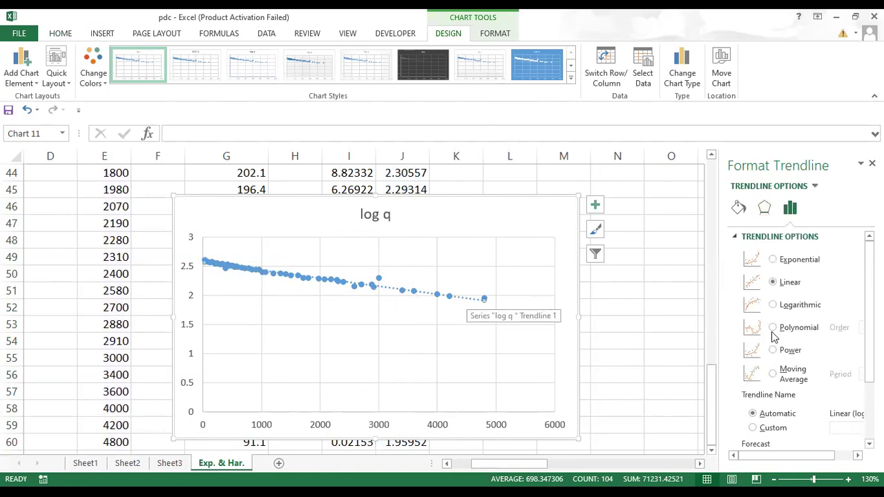
{"action": "scroll", "coordinate": [790, 418], "scroll_direction": "down", "scroll_amount": 2}
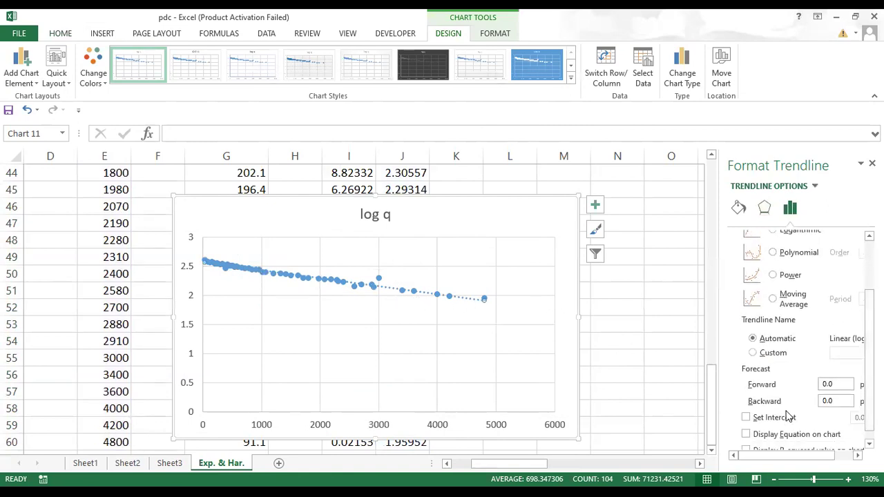
{"action": "left_click", "coordinate": [774, 435]}
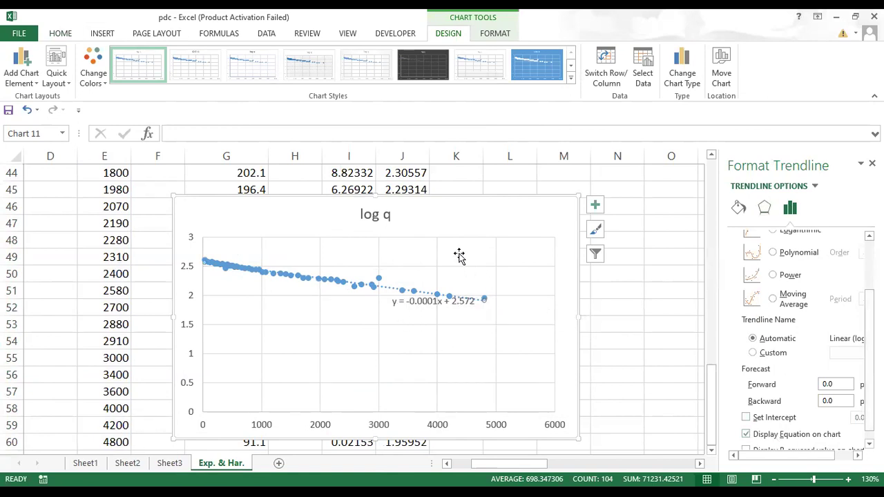
Move the log q chart down and left so it starts at about row 48, over columns D to K
{"action": "left_click_drag", "start_coordinate": [453, 229], "coordinate": [328, 274]}
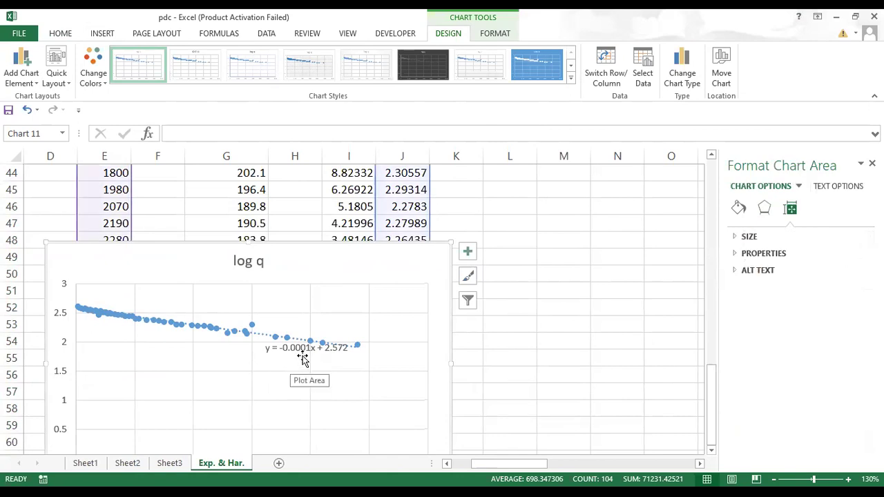
{"action": "scroll", "coordinate": [449, 314], "scroll_direction": "down", "scroll_amount": 1}
{"action": "scroll", "coordinate": [450, 314], "scroll_direction": "up", "scroll_amount": 8}
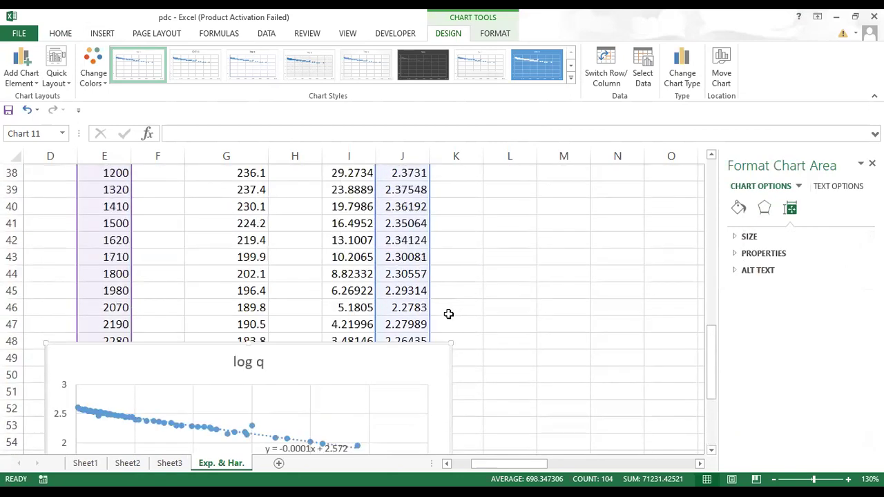
{"action": "scroll", "coordinate": [454, 313], "scroll_direction": "down", "scroll_amount": 3}
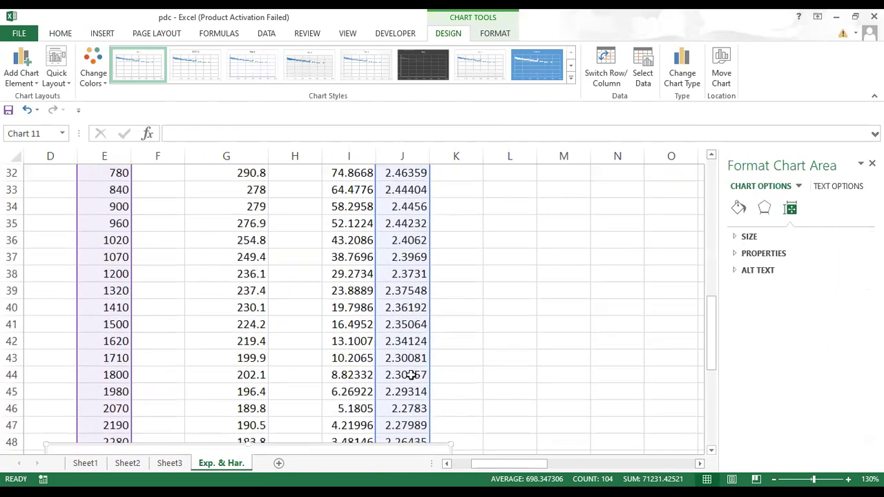
Move the log q chart up the sheet so it starts at about row 12, leaving the first two data rows uncovered
{"action": "left_click_drag", "start_coordinate": [379, 449], "coordinate": [403, 199]}
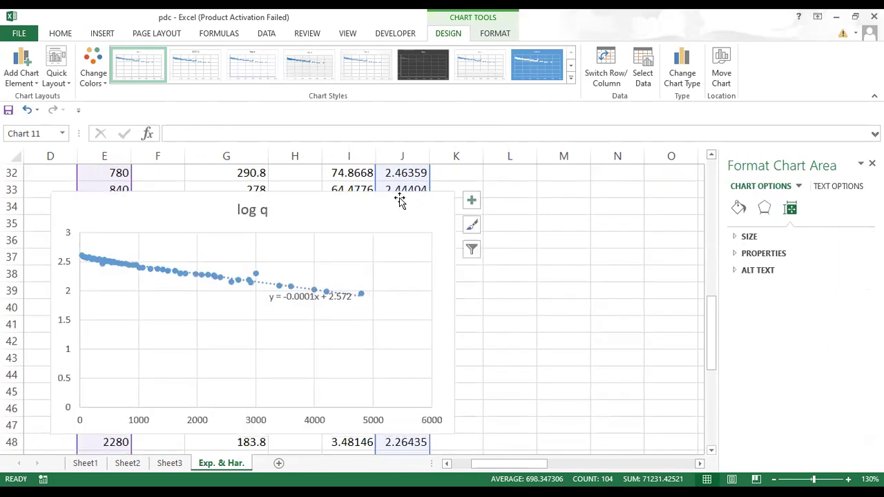
{"action": "scroll", "coordinate": [510, 217], "scroll_direction": "up", "scroll_amount": 4}
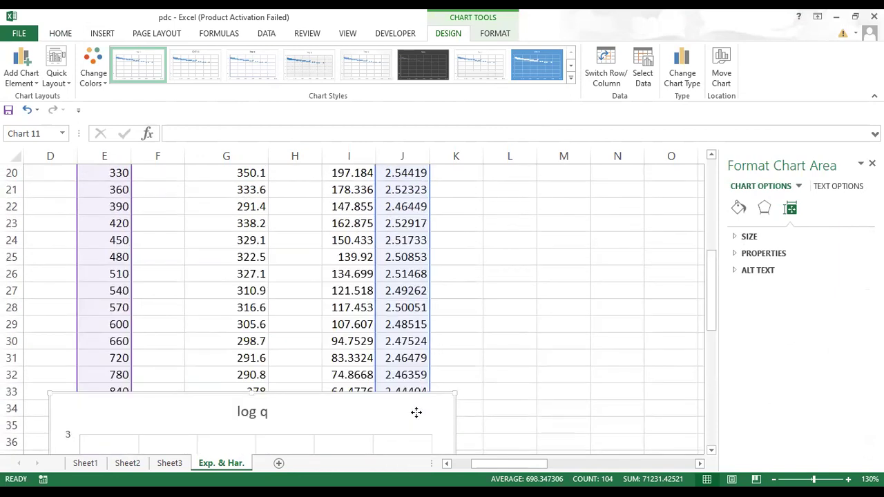
{"action": "left_click_drag", "start_coordinate": [416, 412], "coordinate": [416, 259]}
{"action": "scroll", "coordinate": [578, 239], "scroll_direction": "up", "scroll_amount": 5}
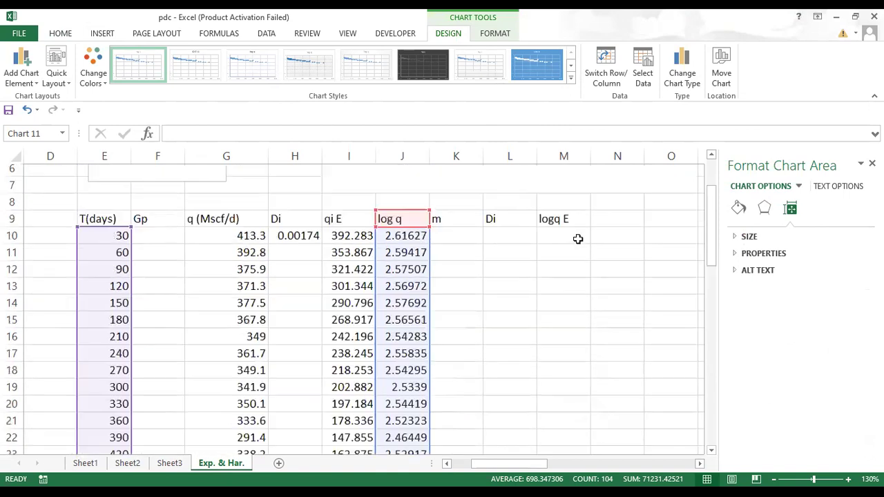
{"action": "scroll", "coordinate": [487, 316], "scroll_direction": "down", "scroll_amount": 4}
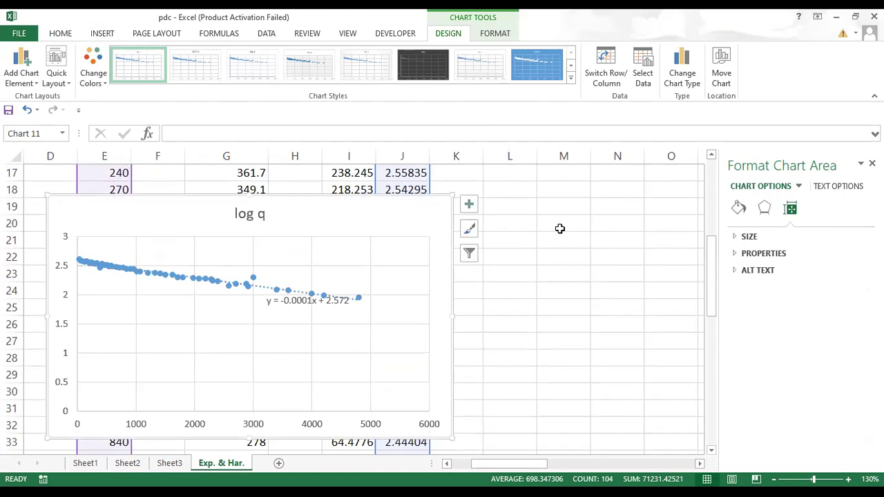
{"action": "scroll", "coordinate": [560, 229], "scroll_direction": "up", "scroll_amount": 4}
{"action": "left_click_drag", "start_coordinate": [394, 430], "coordinate": [413, 309]}
Enter the trendline slope -0.0001 as the m value in cell K10
{"action": "left_click", "coordinate": [467, 255]}
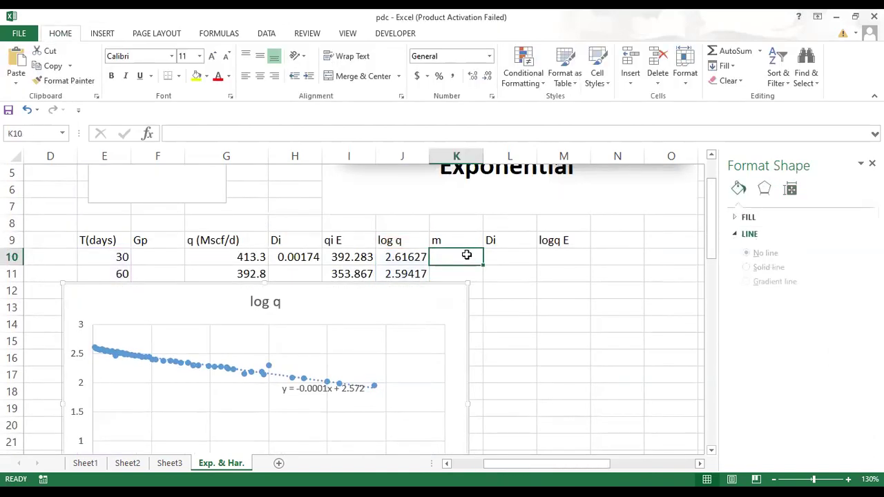
{"action": "type", "text": "-0."}
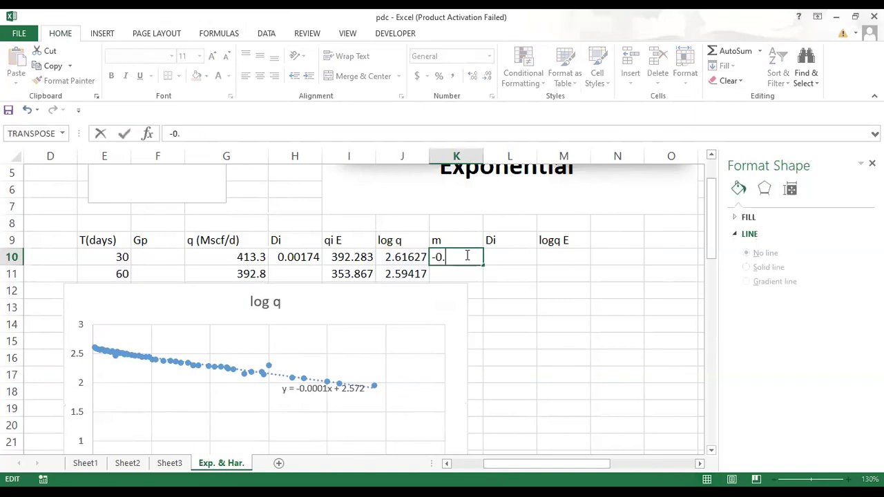
{"action": "type", "text": "0001"}
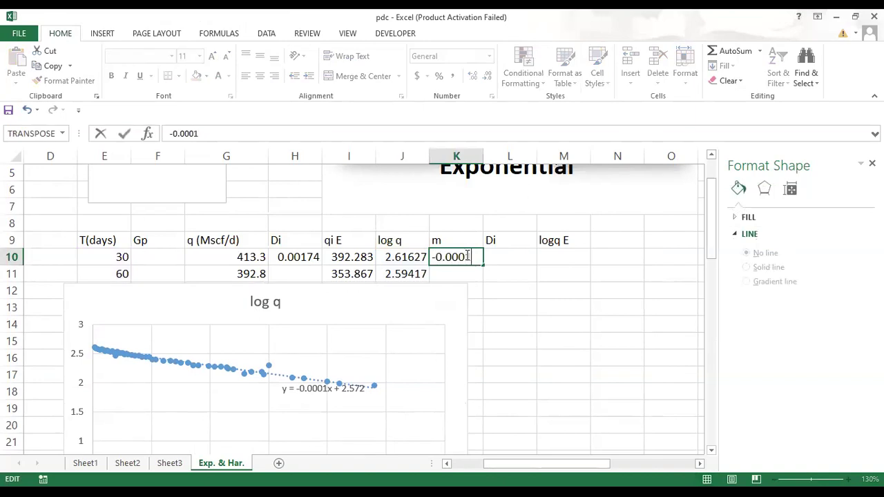
{"action": "left_click", "coordinate": [522, 257]}
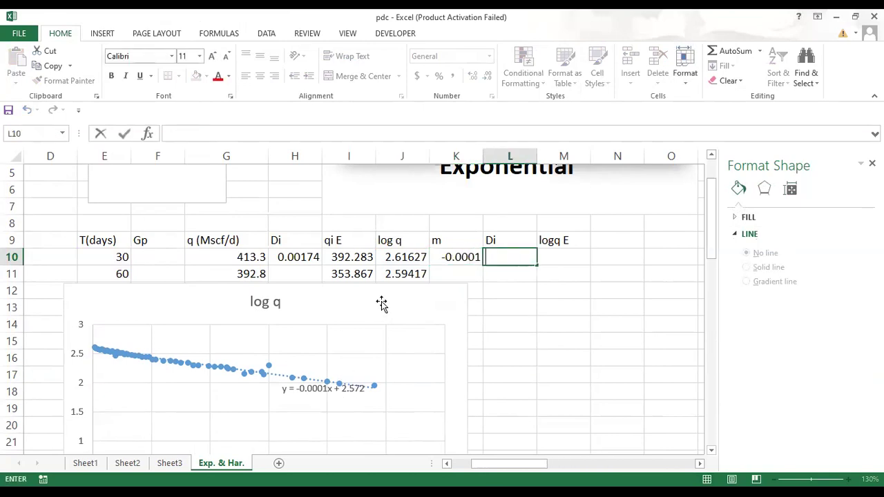
Add the lines "-0.0001 = -Di/2.303" and "Di =2.303*0.0001" to the notes text box below the m equation
{"action": "left_click", "coordinate": [238, 223]}
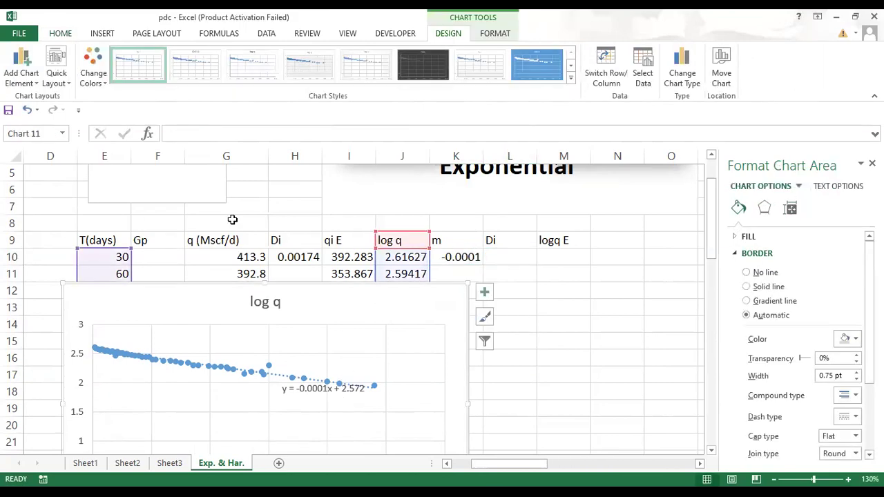
{"action": "scroll", "coordinate": [232, 221], "scroll_direction": "up", "scroll_amount": 2}
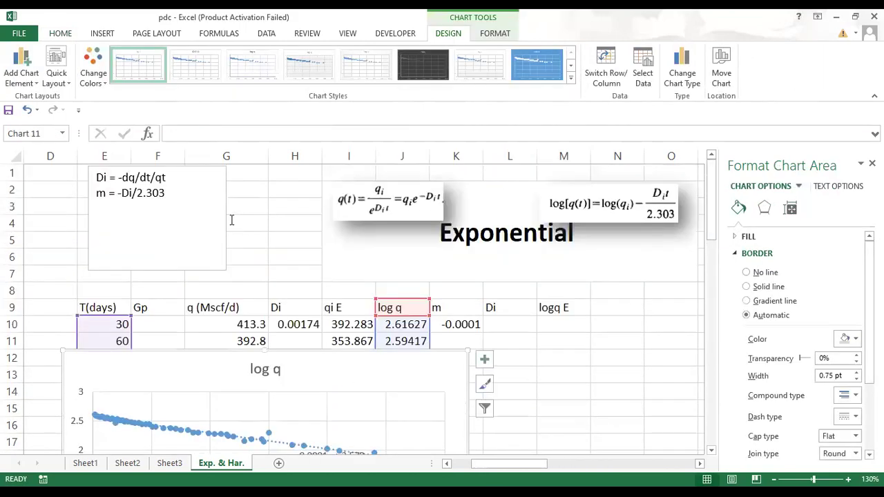
{"action": "left_click", "coordinate": [172, 193]}
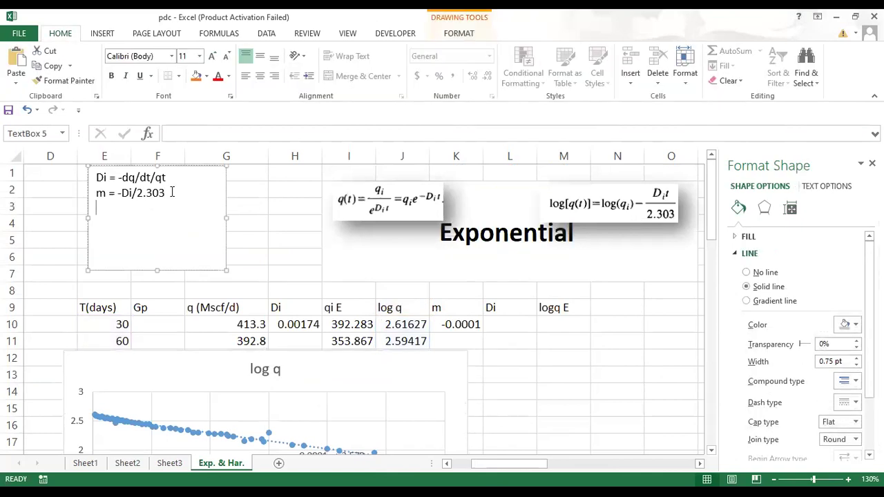
{"action": "type", "text": "-0.0"}
{"action": "type", "text": "001 = -Di/2.303 "}
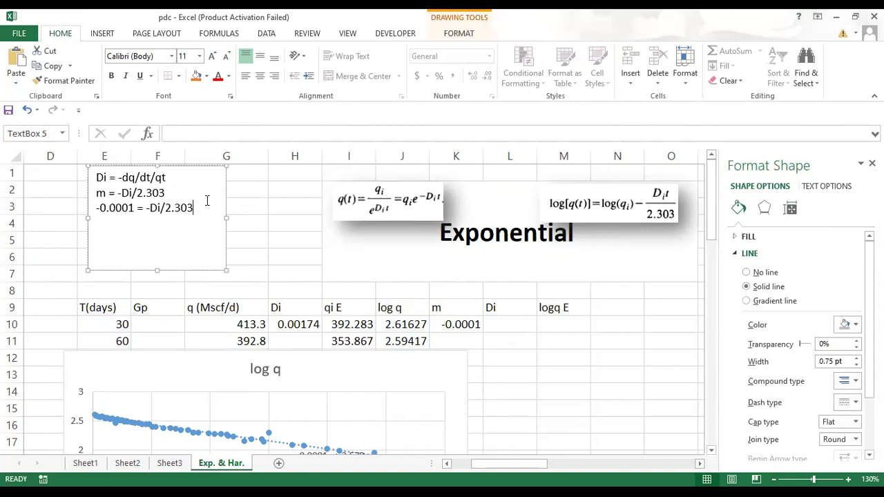
{"action": "type", "text": "Di =2.303*0.000"}
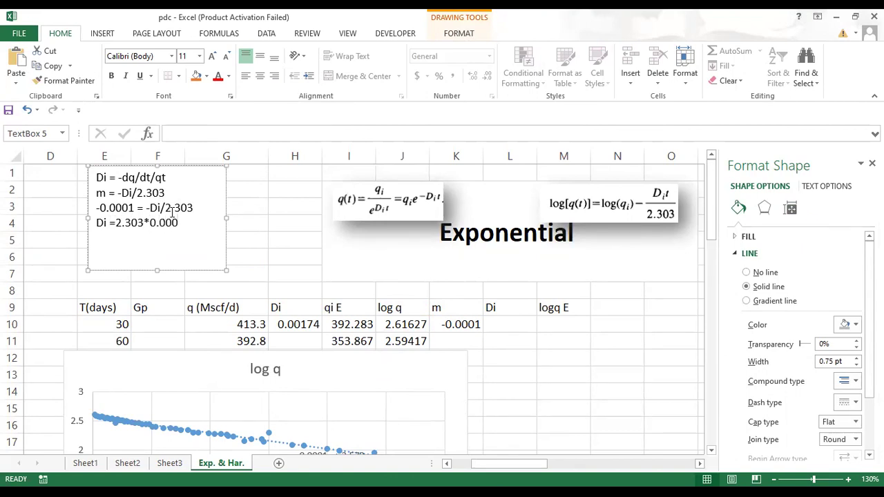
{"action": "type", "text": "1"}
Calculate the decline rate in cell K11 with the formula =2.303*0.0001
{"action": "left_click", "coordinate": [464, 341]}
{"action": "double_click", "coordinate": [464, 341]}
{"action": "type", "text": "="}
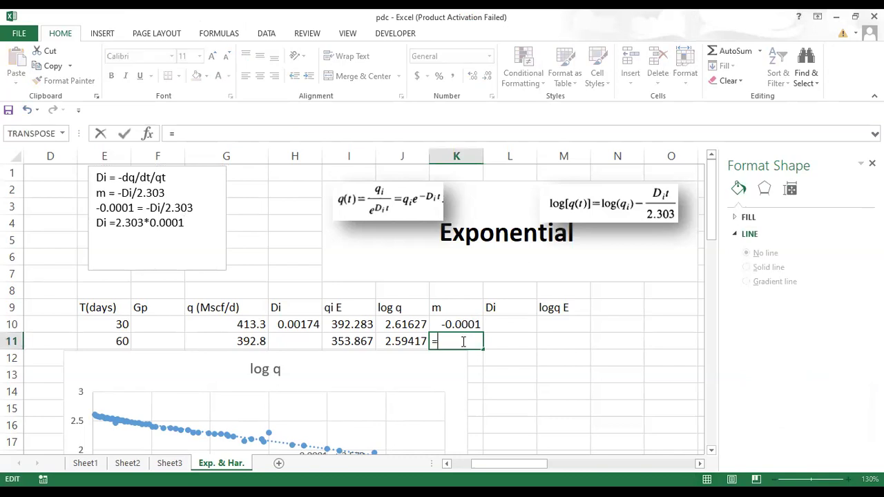
{"action": "type", "text": "2.303"}
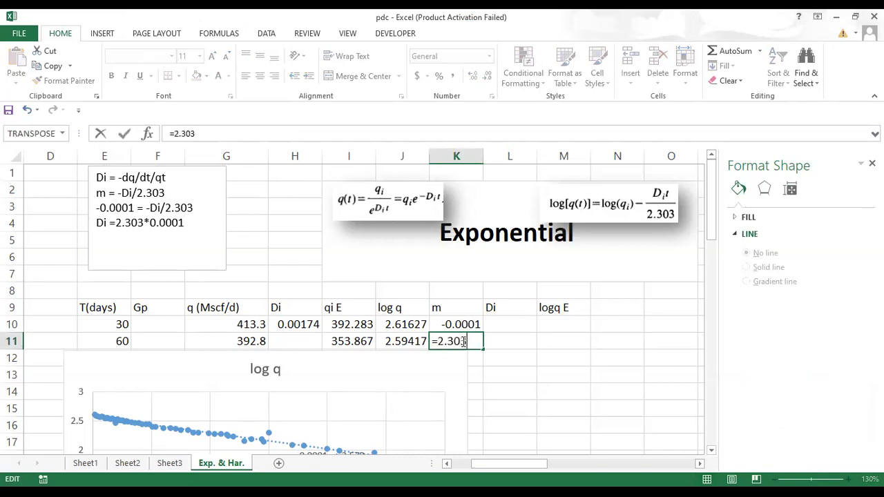
{"action": "type", "text": "*0.000"}
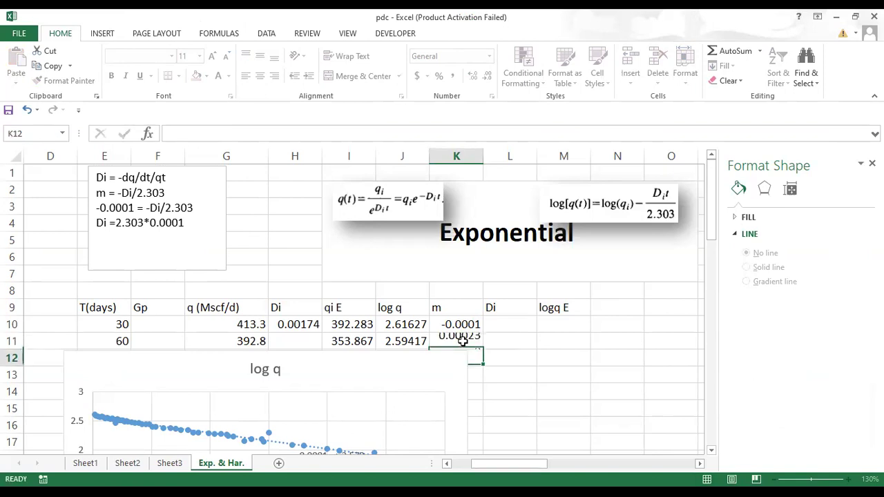
{"action": "key", "text": "Return"}
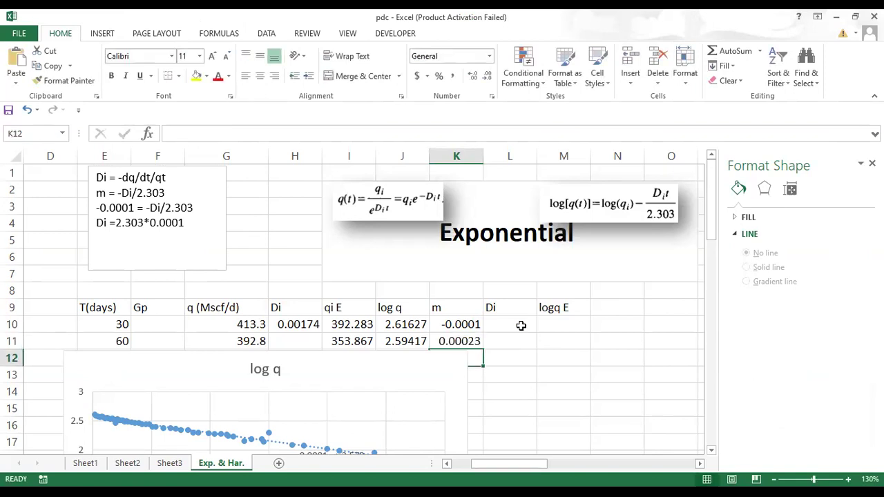
Link the Di value in cell L10 to the calculated decline rate with =K11
{"action": "left_click", "coordinate": [469, 341]}
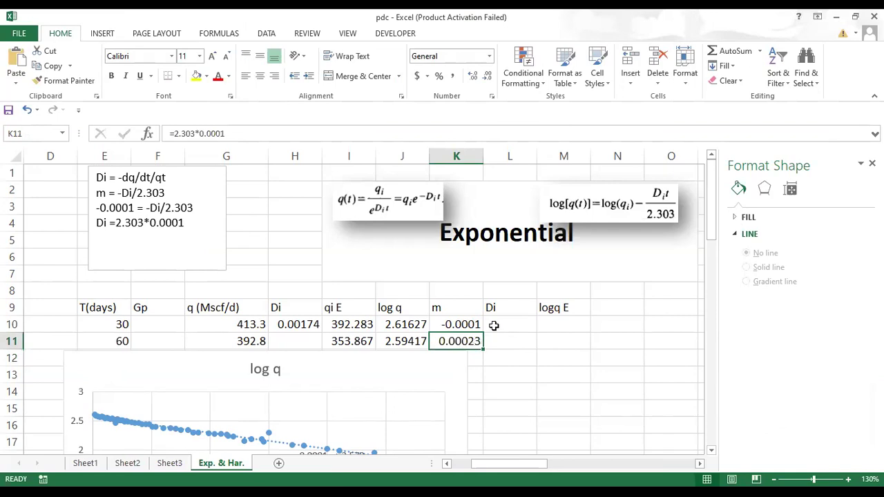
{"action": "double_click", "coordinate": [493, 324]}
{"action": "type", "text": "="}
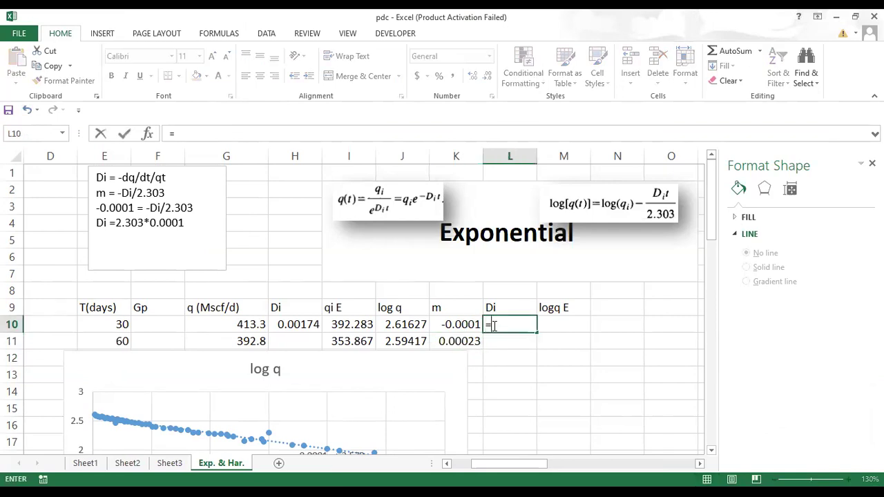
{"action": "left_click", "coordinate": [463, 341]}
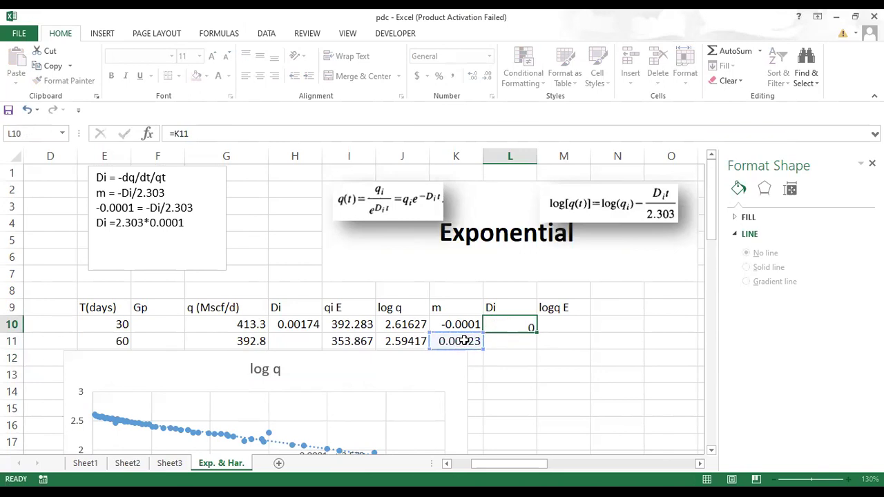
{"action": "key", "text": "Return"}
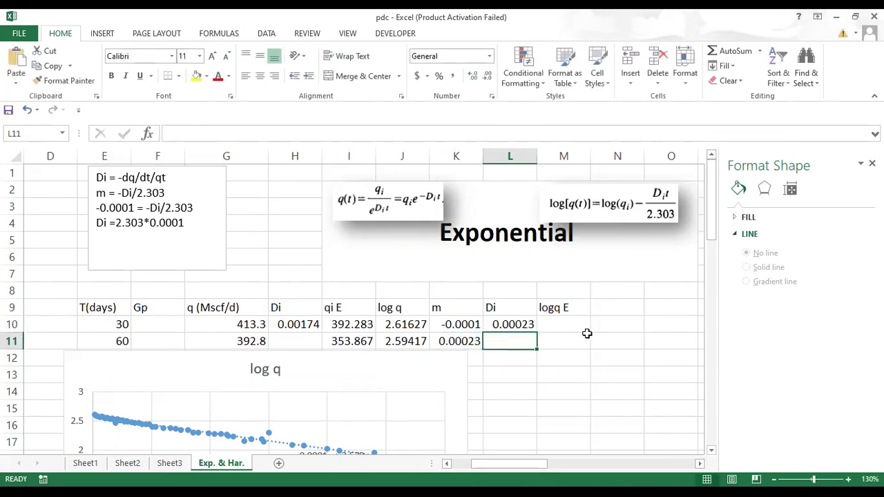
Begin a formula in the first logq E cell and delete the log q chart covering the data rows
{"action": "double_click", "coordinate": [563, 322]}
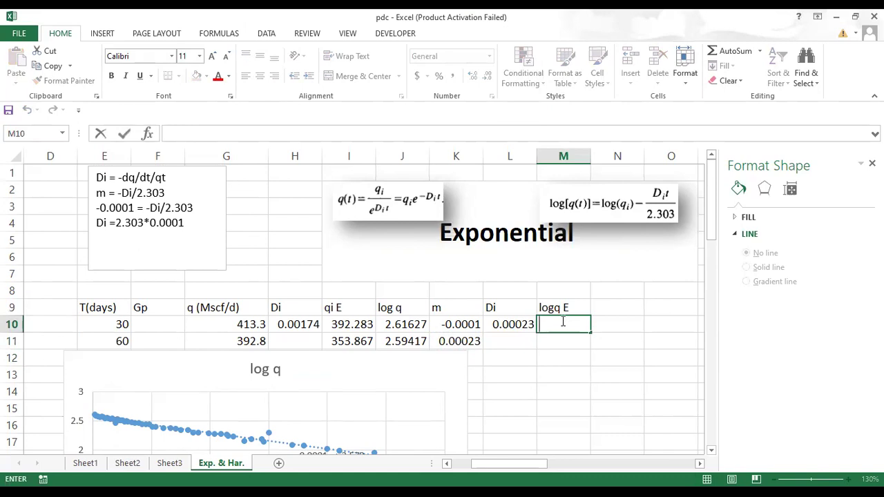
{"action": "type", "text": "="}
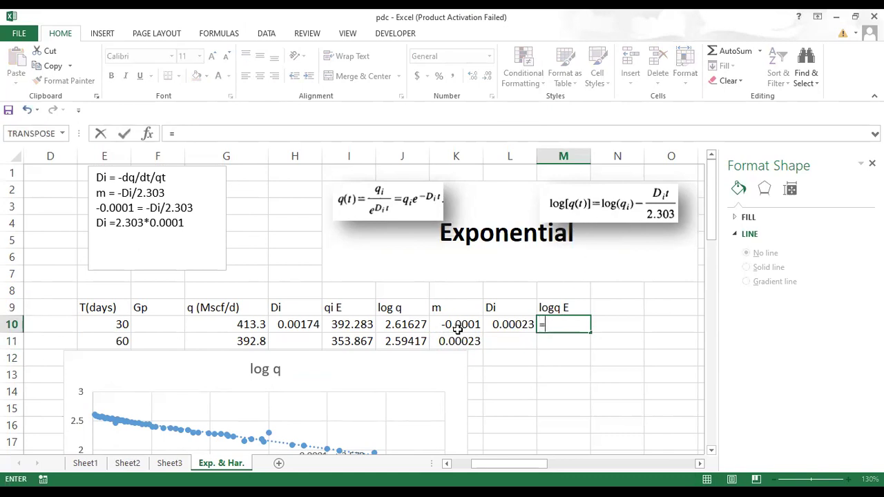
{"action": "left_click", "coordinate": [435, 367]}
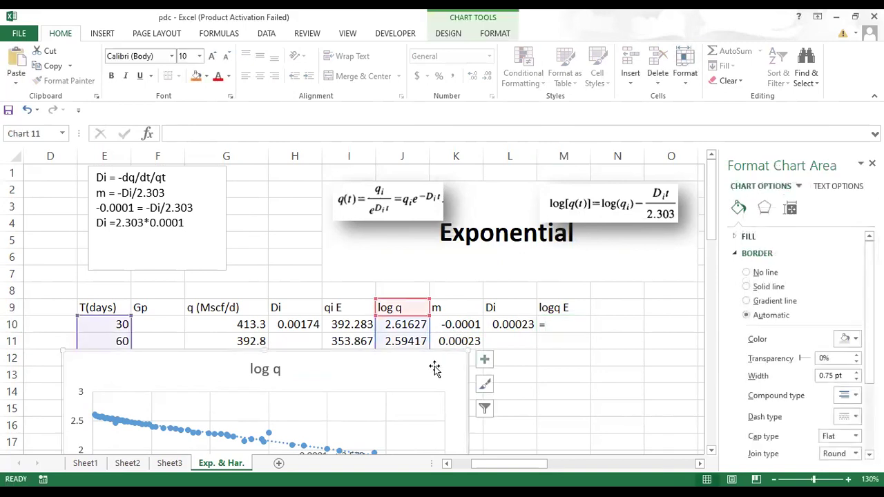
{"action": "key", "text": "Delete"}
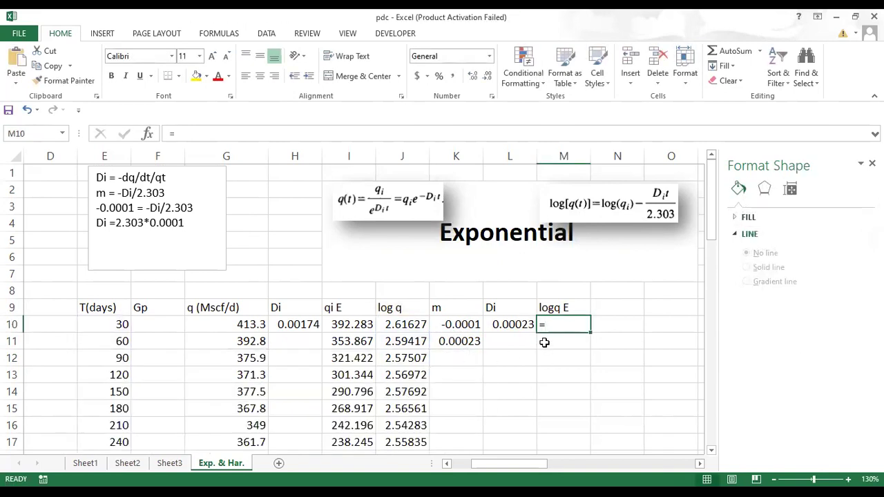
Complete the logq E formula in cell M10 as =$J$10-(($L$10*E10)/2.303), with absolute references to the initial log q and Di
{"action": "double_click", "coordinate": [553, 324]}
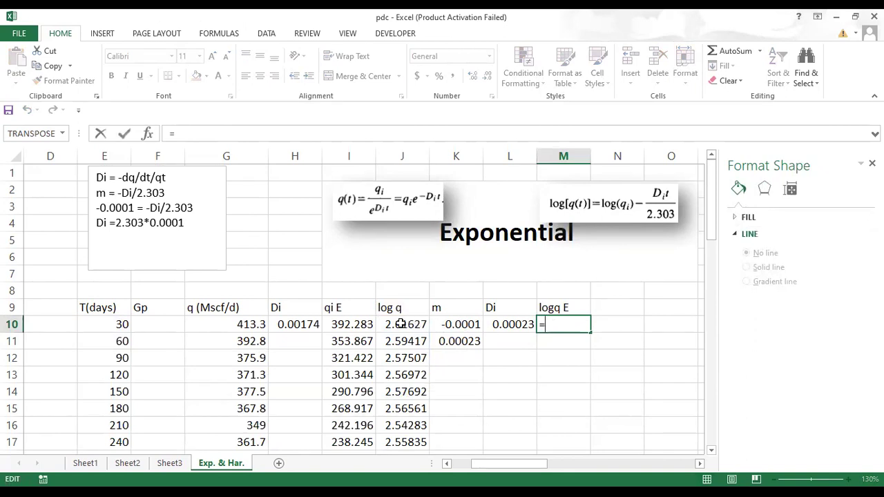
{"action": "left_click", "coordinate": [400, 323]}
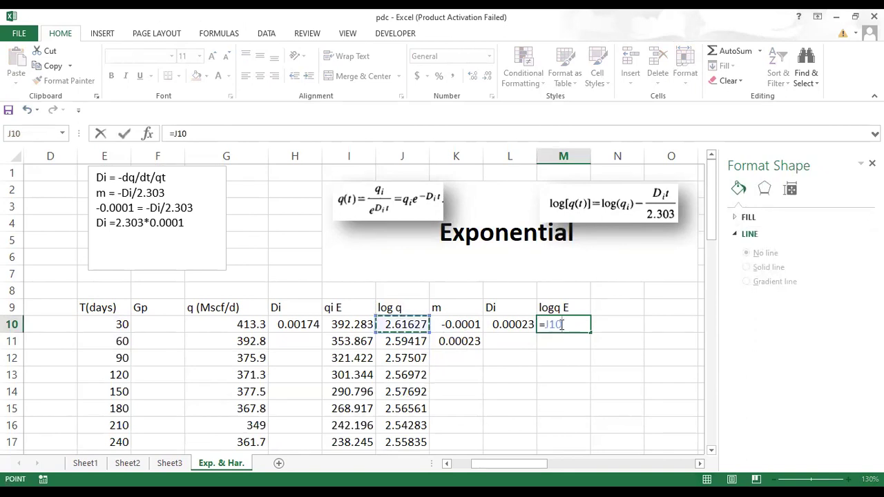
{"action": "left_click", "coordinate": [548, 324]}
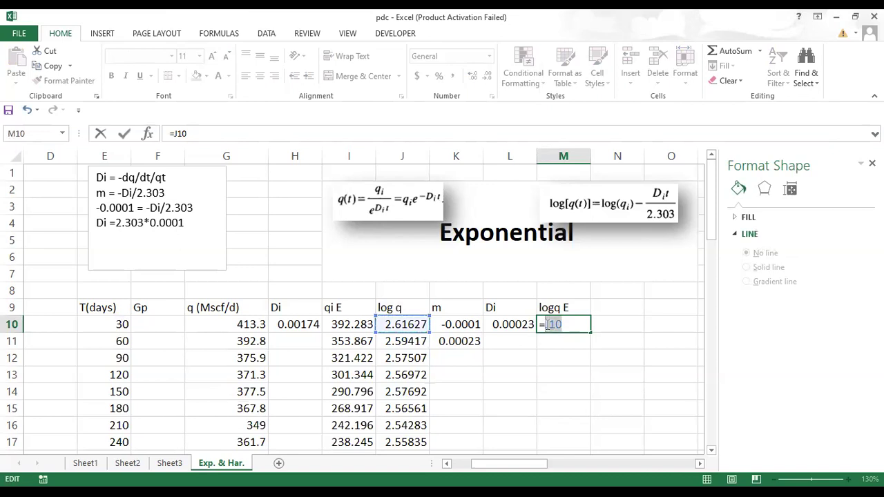
{"action": "key", "text": "F4"}
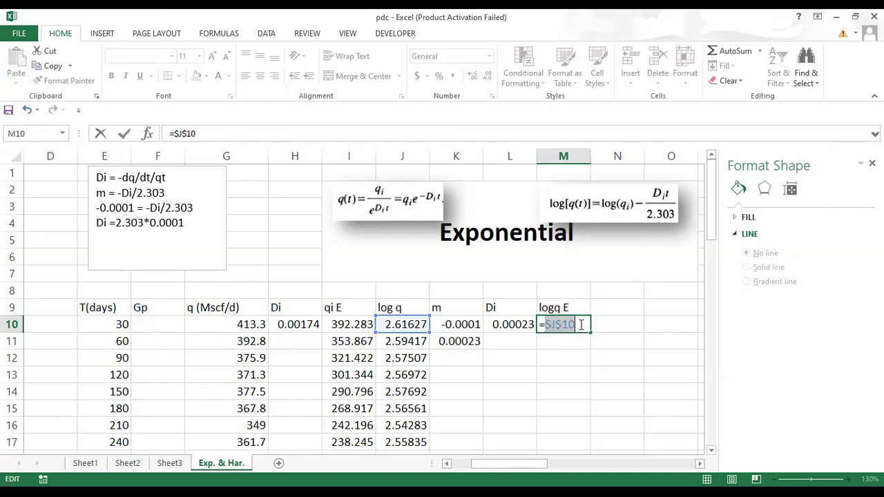
{"action": "left_click", "coordinate": [581, 325]}
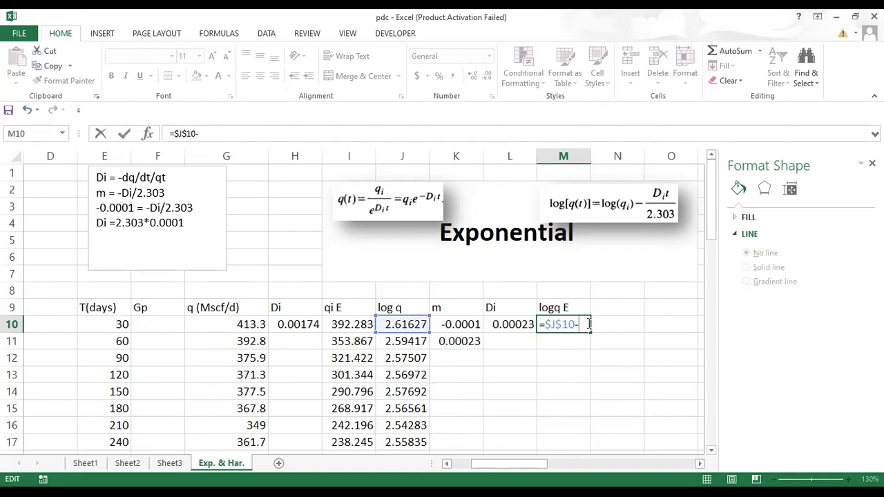
{"action": "type", "text": "(("}
{"action": "left_click", "coordinate": [505, 323]}
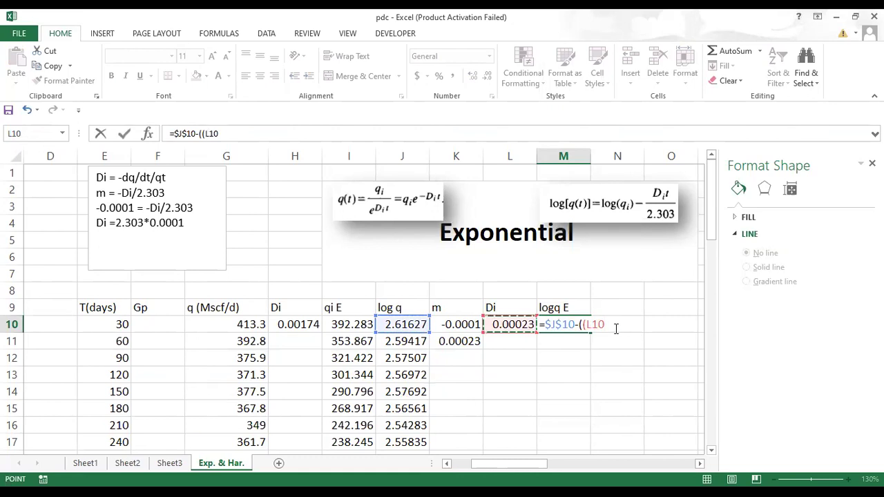
{"action": "double_click", "coordinate": [586, 325]}
{"action": "key", "text": "F4"}
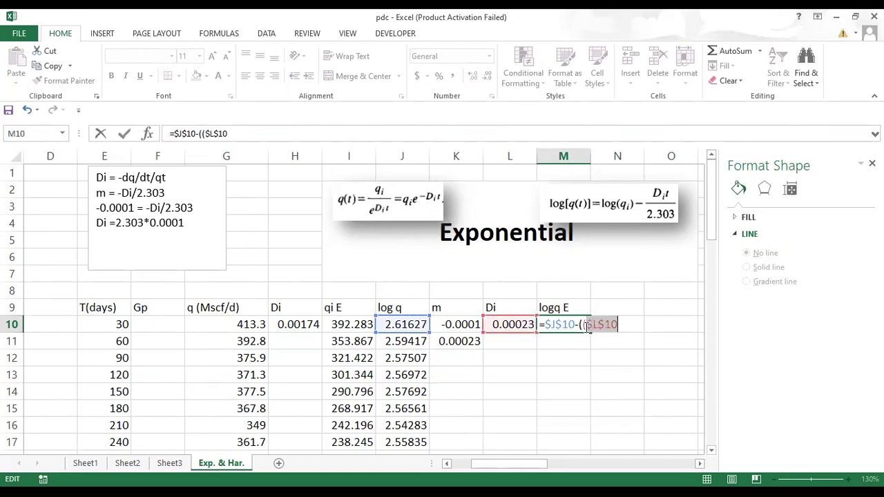
{"action": "key", "text": "Right"}
{"action": "type", "text": "*"}
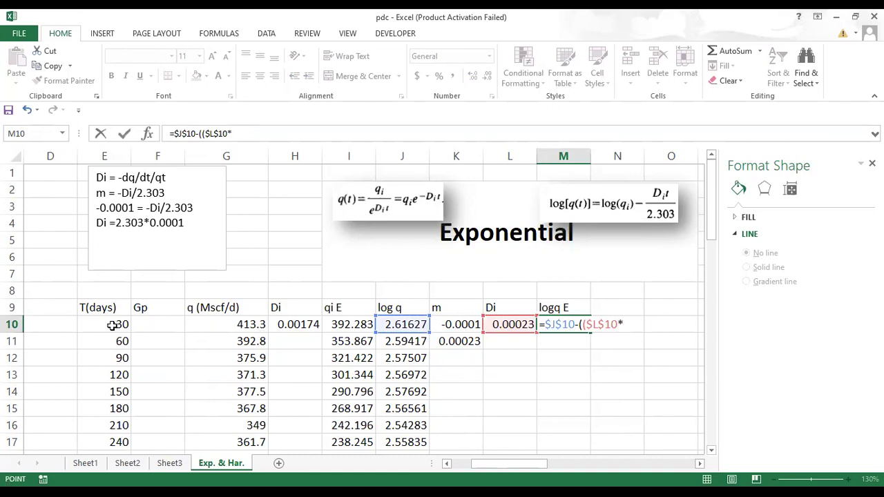
{"action": "left_click", "coordinate": [112, 324]}
{"action": "type", "text": ")/2.3"}
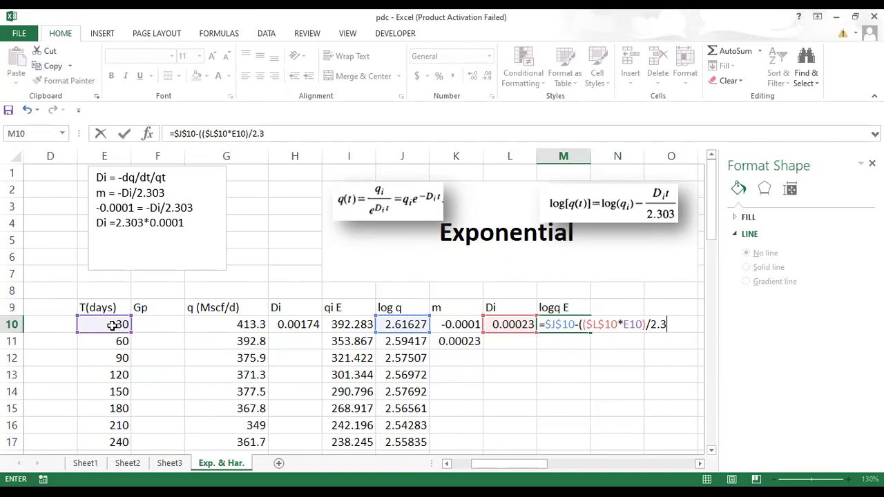
{"action": "type", "text": "03)"}
{"action": "key", "text": "Return"}
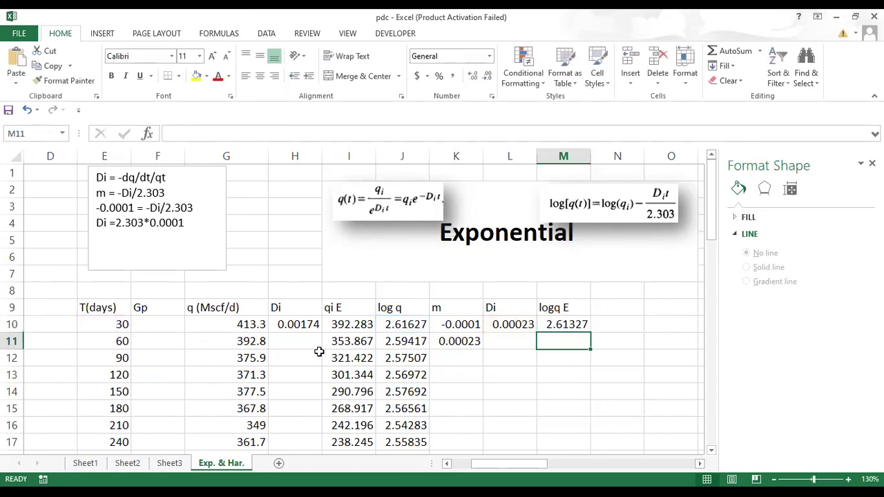
Fill the logq E formula from cell M10 down through the remaining data rows
{"action": "left_click", "coordinate": [562, 321]}
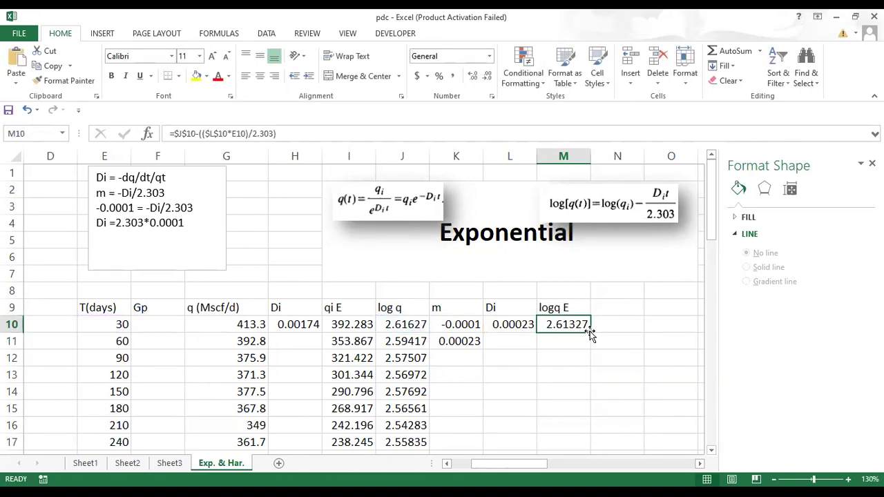
{"action": "double_click", "coordinate": [591, 334]}
{"action": "scroll", "coordinate": [502, 381], "scroll_direction": "down", "scroll_amount": 17}
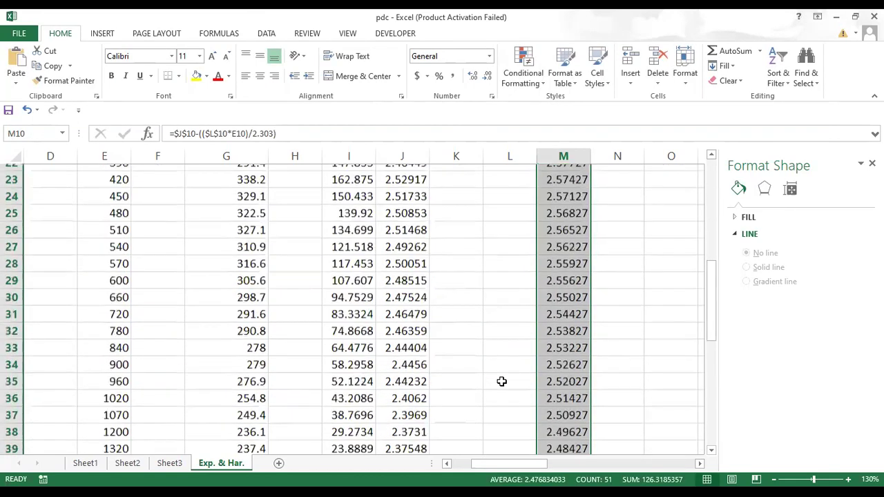
{"action": "scroll", "coordinate": [501, 381], "scroll_direction": "up", "scroll_amount": 17}
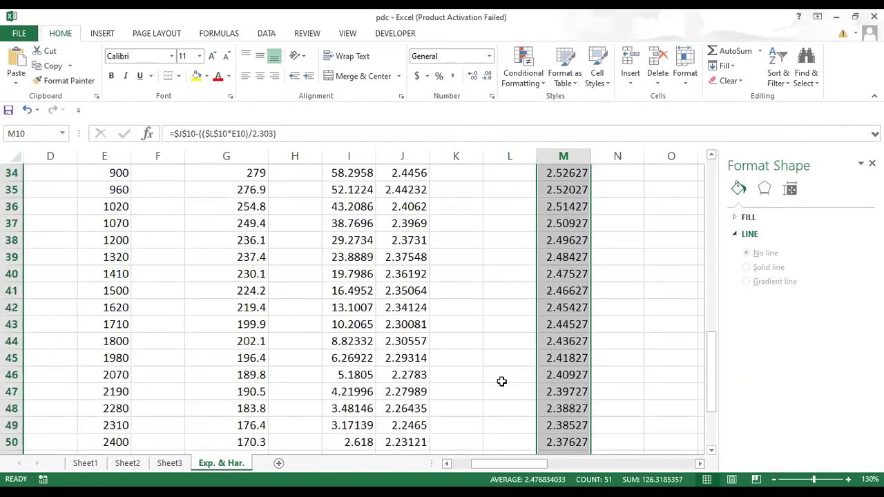
{"action": "scroll", "coordinate": [502, 381], "scroll_direction": "up", "scroll_amount": 1}
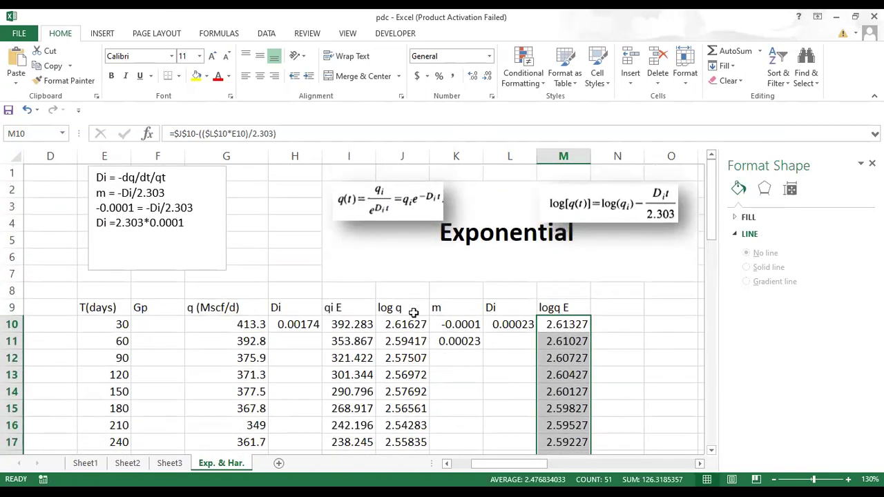
Plot the log q and logq E columns against T(days) in a markers-only scatter chart, including their headers
{"action": "left_click", "coordinate": [413, 312]}
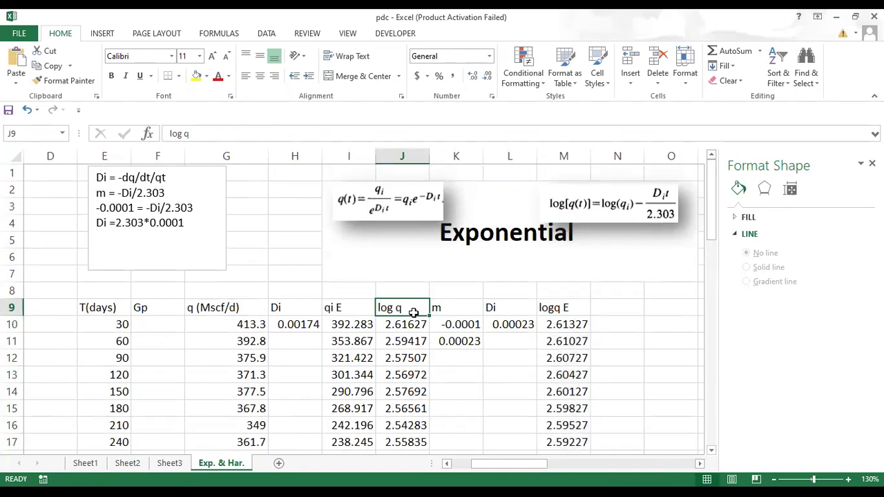
{"action": "left_click", "coordinate": [569, 308]}
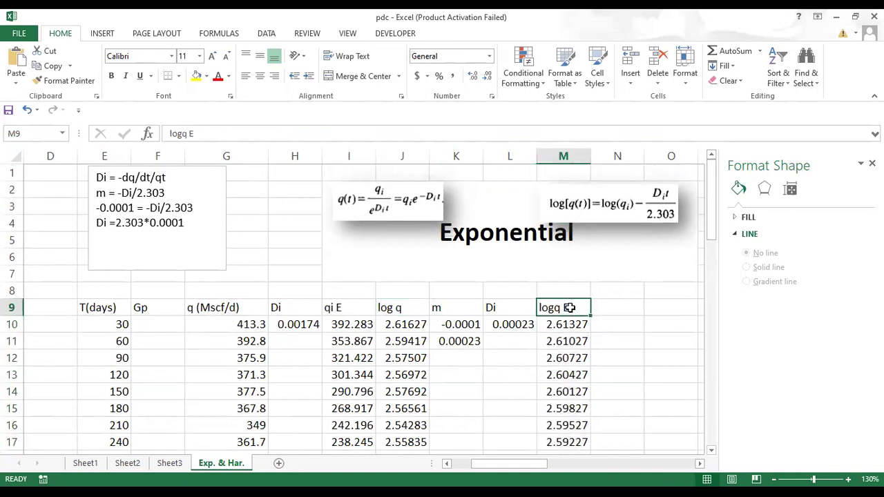
{"action": "left_click", "coordinate": [125, 308]}
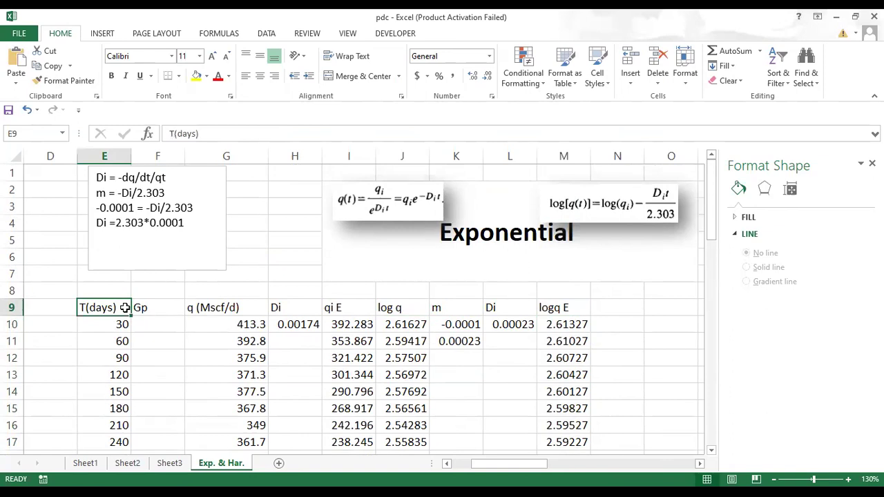
{"action": "key", "text": "ctrl+shift+Down"}
{"action": "scroll", "coordinate": [630, 268], "scroll_direction": "up", "scroll_amount": 13}
{"action": "scroll", "coordinate": [630, 269], "scroll_direction": "down", "scroll_amount": 3}
{"action": "scroll", "coordinate": [406, 206], "scroll_direction": "up", "scroll_amount": 3}
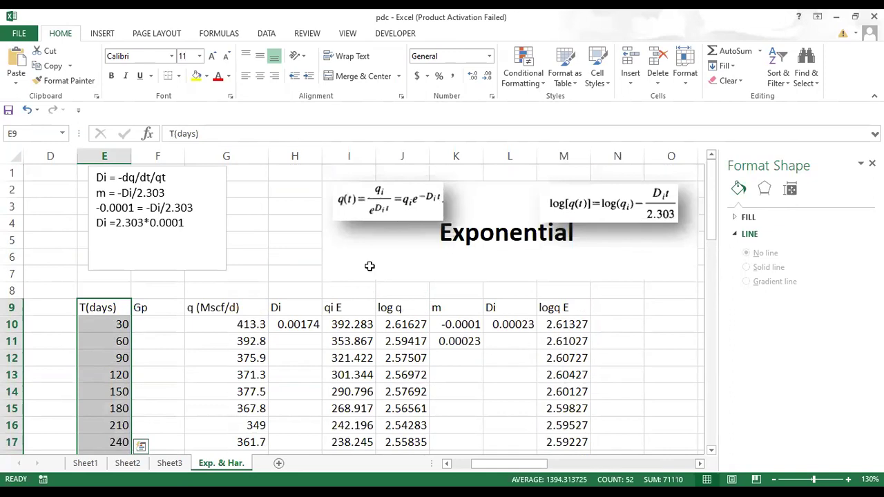
{"action": "left_click", "coordinate": [404, 310], "text": "ctrl"}
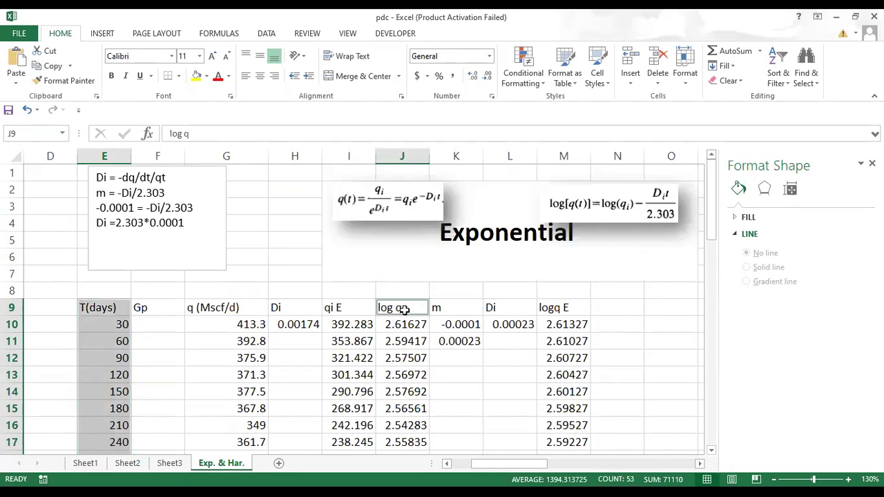
{"action": "key", "text": "ctrl+shift+Down"}
{"action": "scroll", "coordinate": [622, 276], "scroll_direction": "up", "scroll_amount": 13}
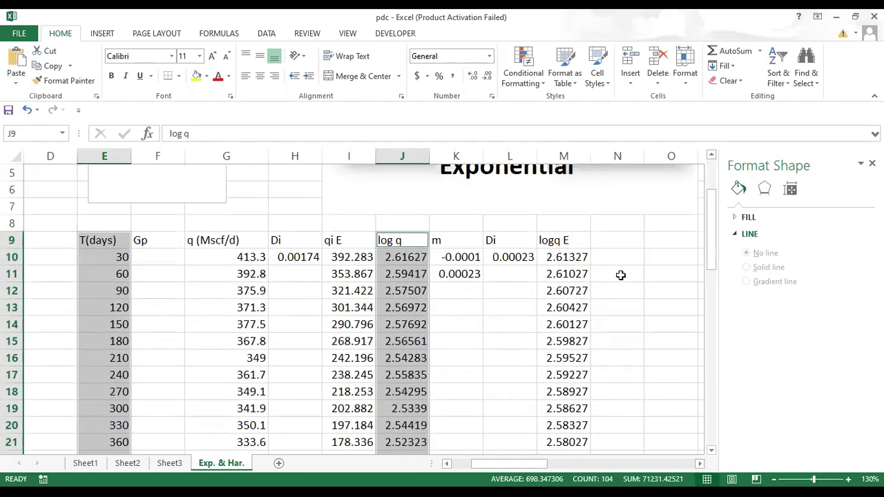
{"action": "left_click", "coordinate": [577, 308], "text": "ctrl"}
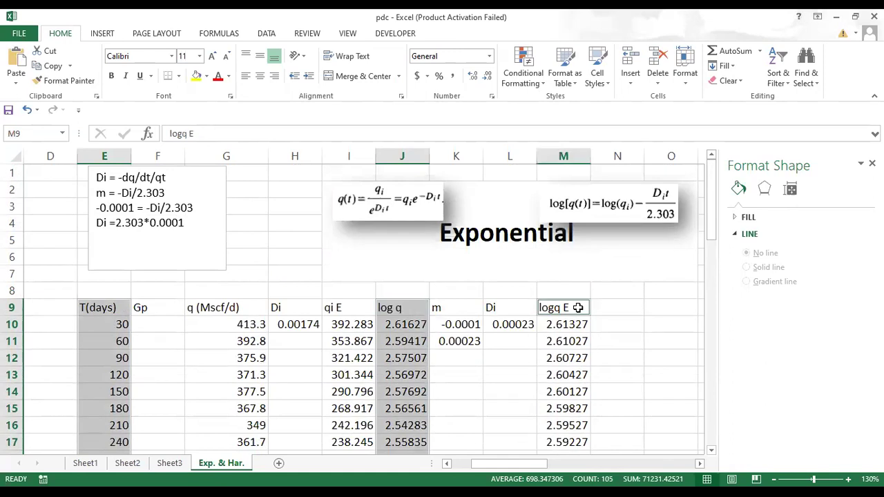
{"action": "key", "text": "ctrl+shift+Down"}
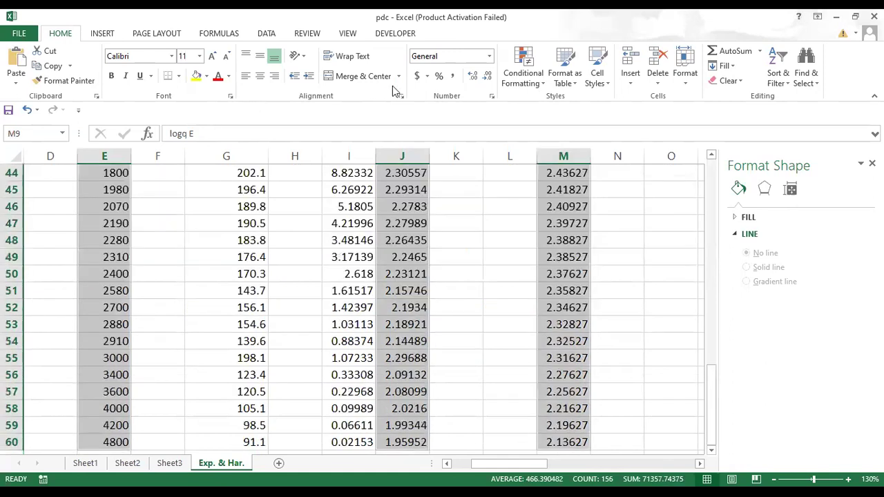
{"action": "left_click", "coordinate": [99, 35]}
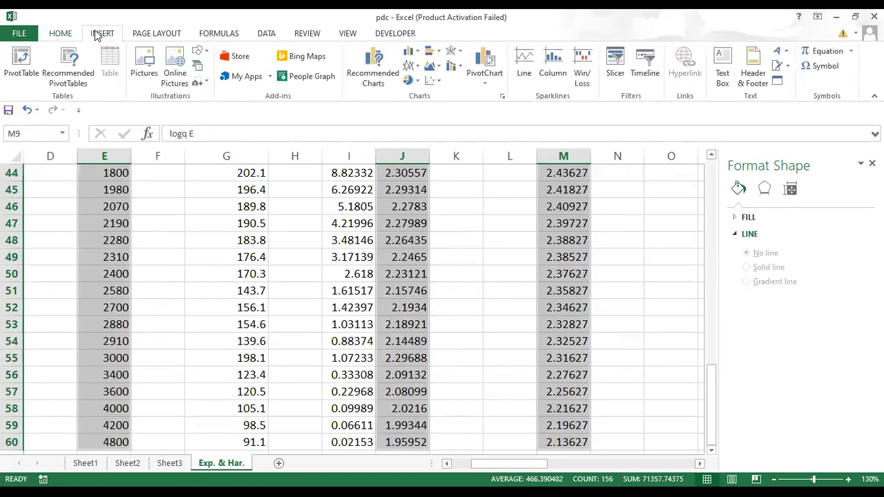
{"action": "left_click", "coordinate": [430, 79]}
{"action": "left_click", "coordinate": [442, 123]}
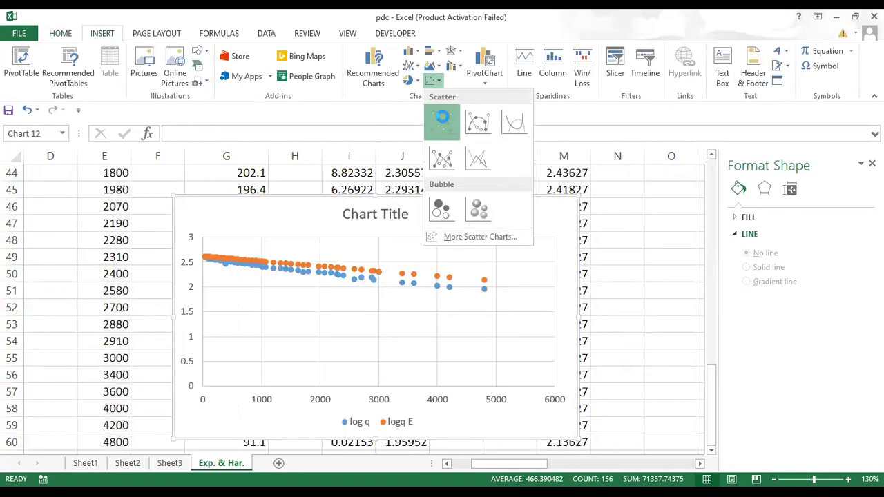
Move the scatter chart to start in column E at about row 45 and enlarge it to reach column N
{"action": "left_click_drag", "start_coordinate": [276, 223], "coordinate": [195, 207]}
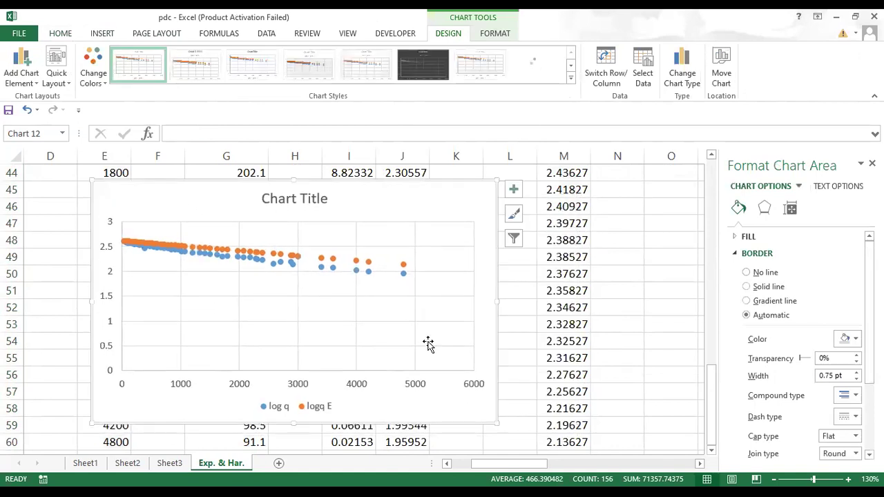
{"action": "left_click_drag", "start_coordinate": [496, 418], "coordinate": [625, 397]}
{"action": "scroll", "coordinate": [519, 312], "scroll_direction": "up", "scroll_amount": 6}
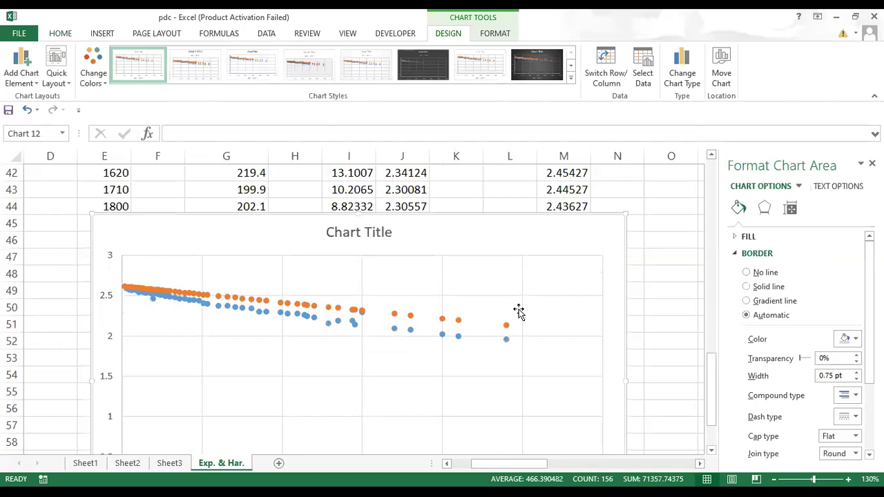
{"action": "scroll", "coordinate": [518, 312], "scroll_direction": "down", "scroll_amount": 4}
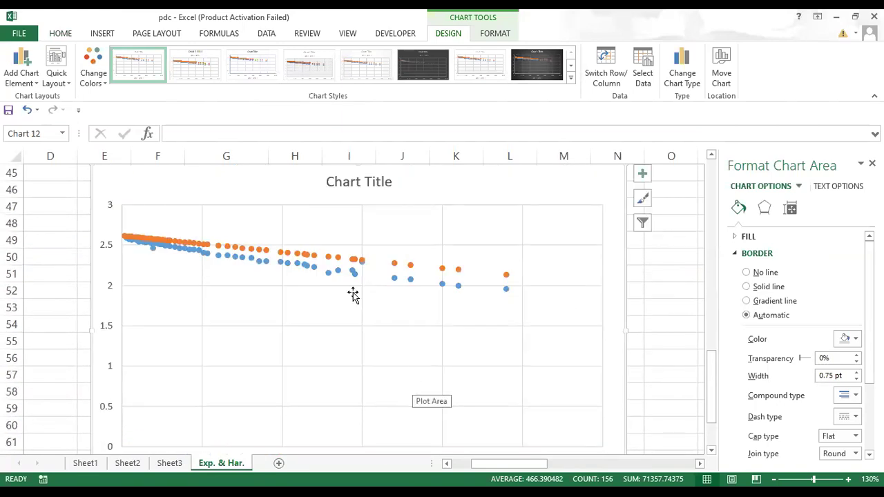
{"action": "scroll", "coordinate": [355, 298], "scroll_direction": "down", "scroll_amount": 1}
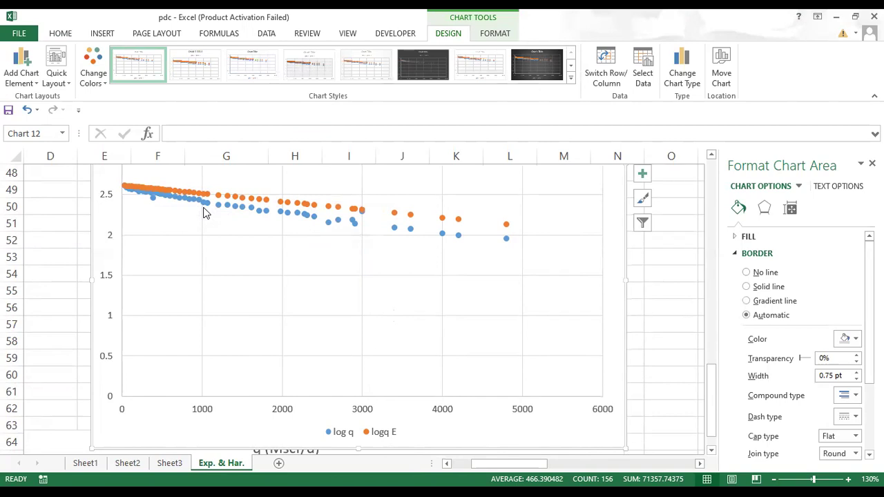
Select the logq E series to inspect it, and move the chart up to start in column F at about row 35
{"action": "left_click", "coordinate": [259, 200]}
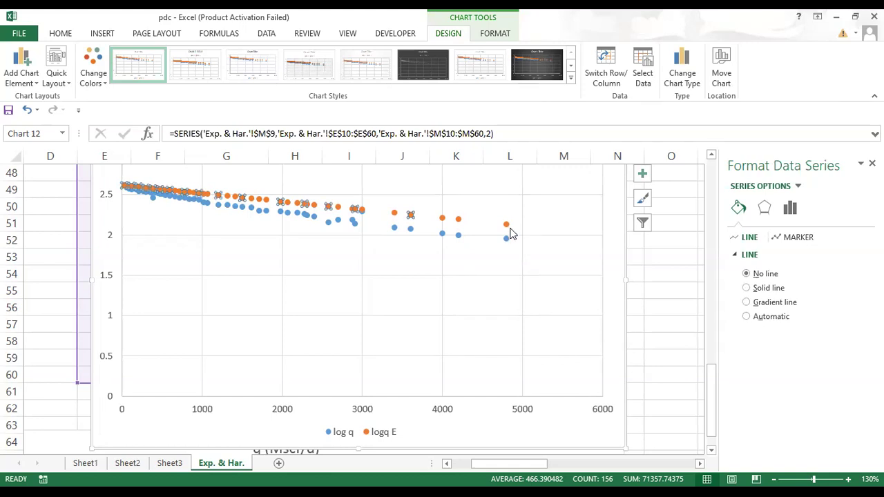
{"action": "scroll", "coordinate": [546, 269], "scroll_direction": "up", "scroll_amount": 1}
{"action": "scroll", "coordinate": [547, 270], "scroll_direction": "up", "scroll_amount": 3}
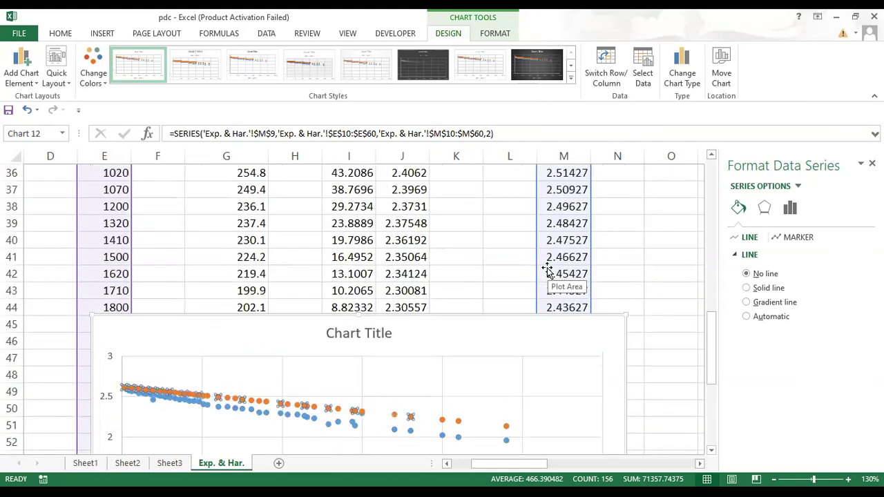
{"action": "left_click_drag", "start_coordinate": [495, 307], "coordinate": [532, 254]}
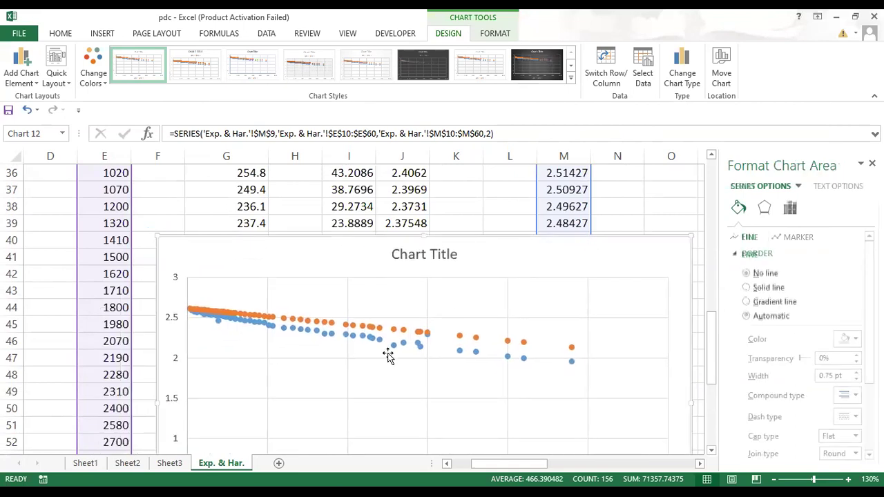
{"action": "scroll", "coordinate": [387, 355], "scroll_direction": "up", "scroll_amount": 2}
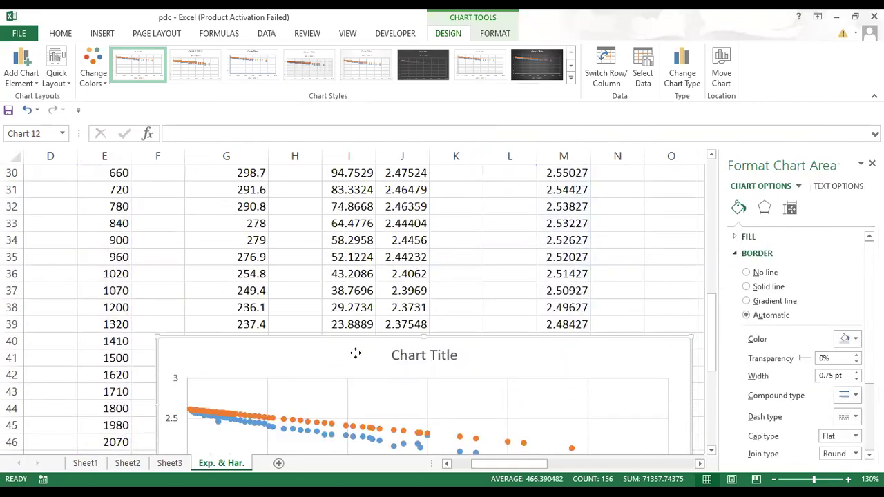
{"action": "left_click_drag", "start_coordinate": [355, 353], "coordinate": [364, 269]}
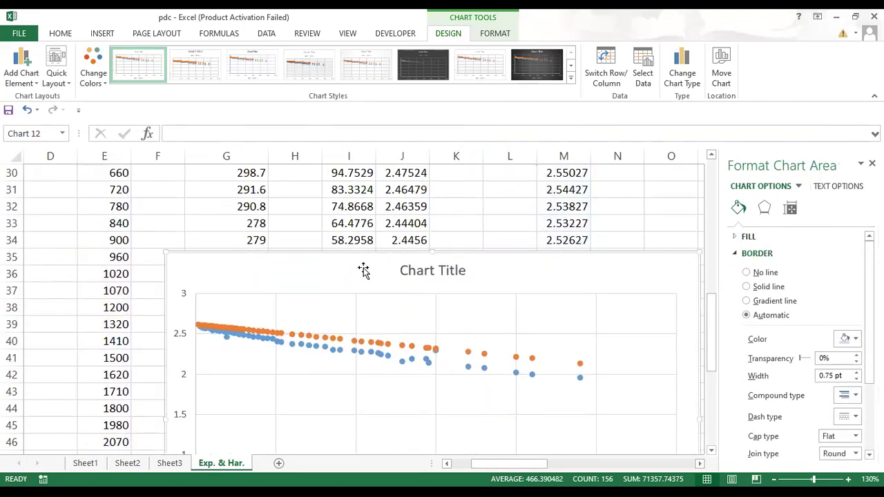